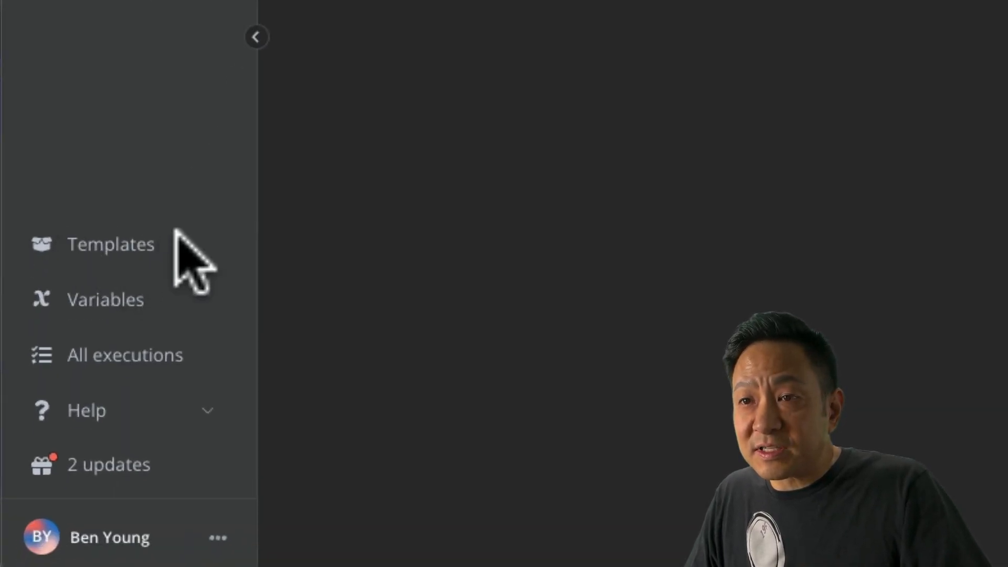
# Search the n8n templates library for 'City Weather'.
pyautogui.click(131, 250)
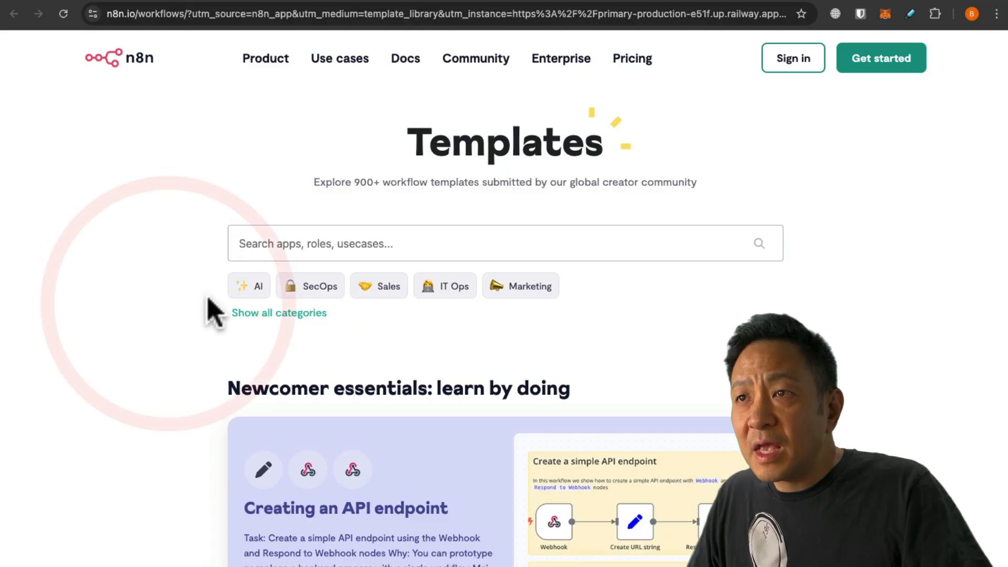
pyautogui.click(291, 244)
pyautogui.write('Cit')
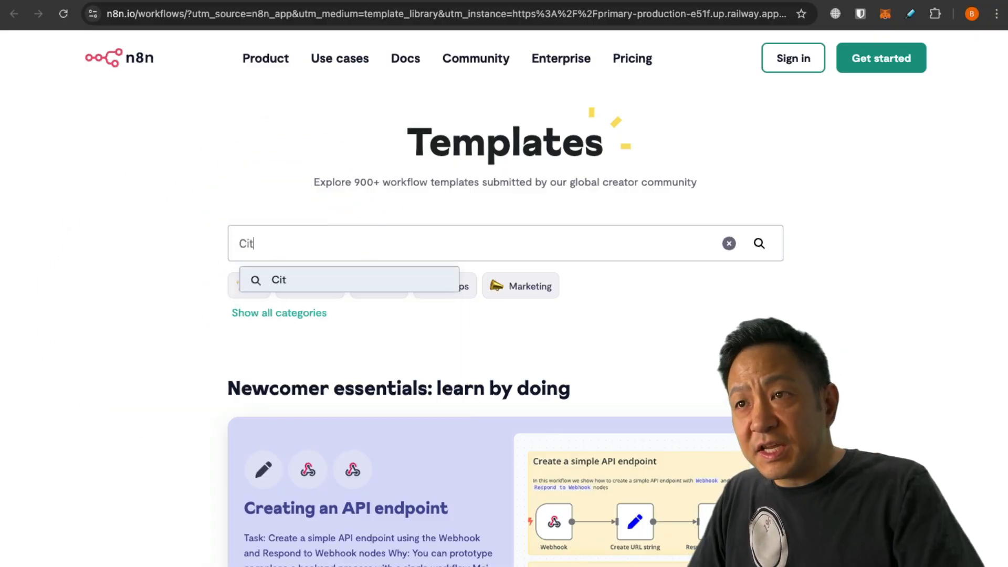
pyautogui.write('y Weather')
pyautogui.press('Return')
pyautogui.scroll(-4, 149, 444)
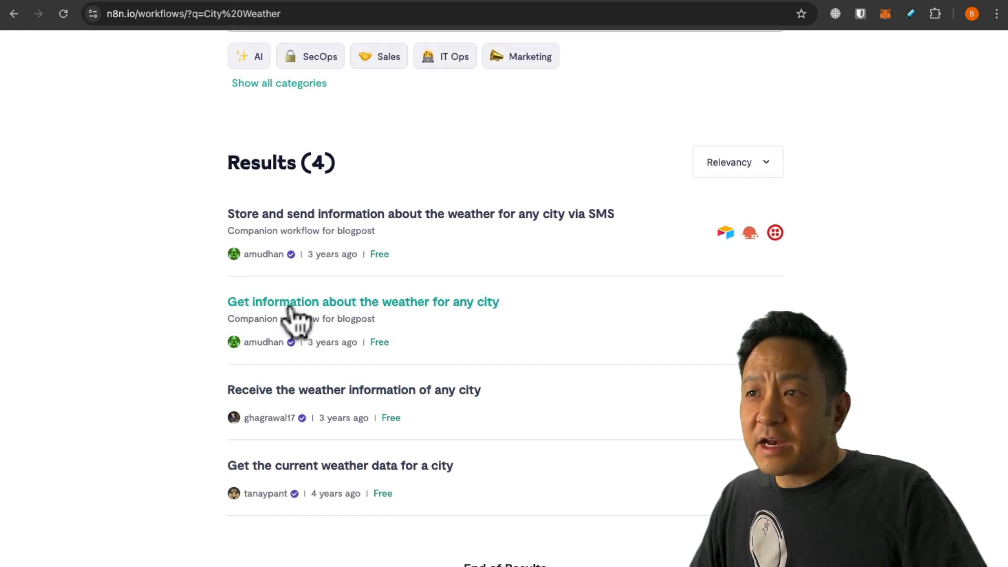
# Import the weather-for-any-city template into the self-hosted n8n instance.
pyautogui.click(484, 306)
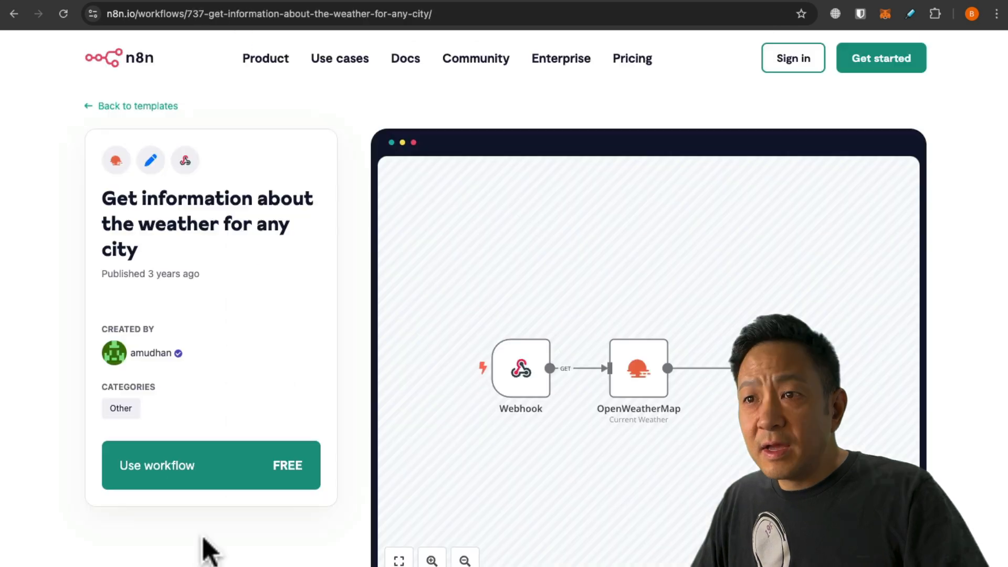
pyautogui.click(185, 475)
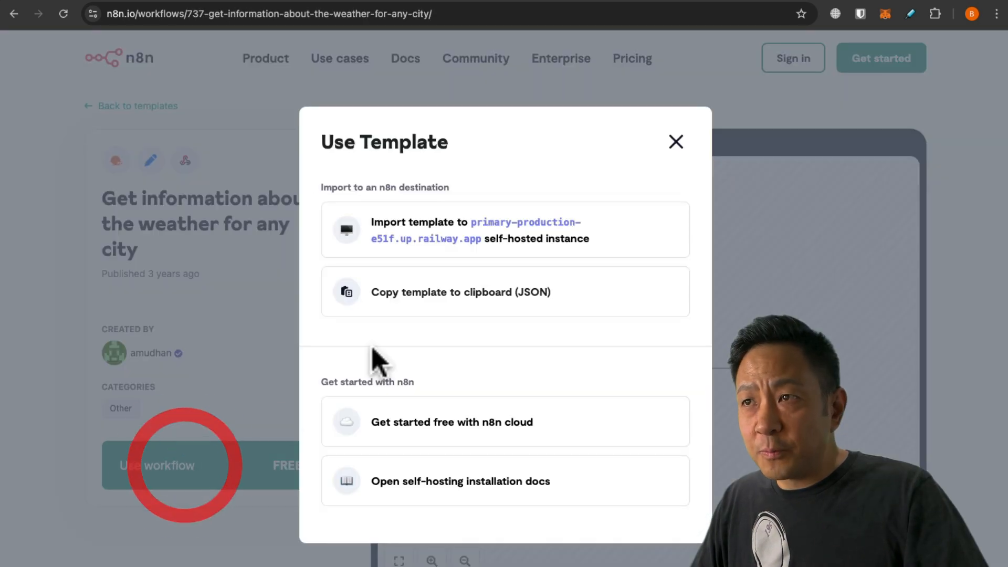
pyautogui.click(525, 243)
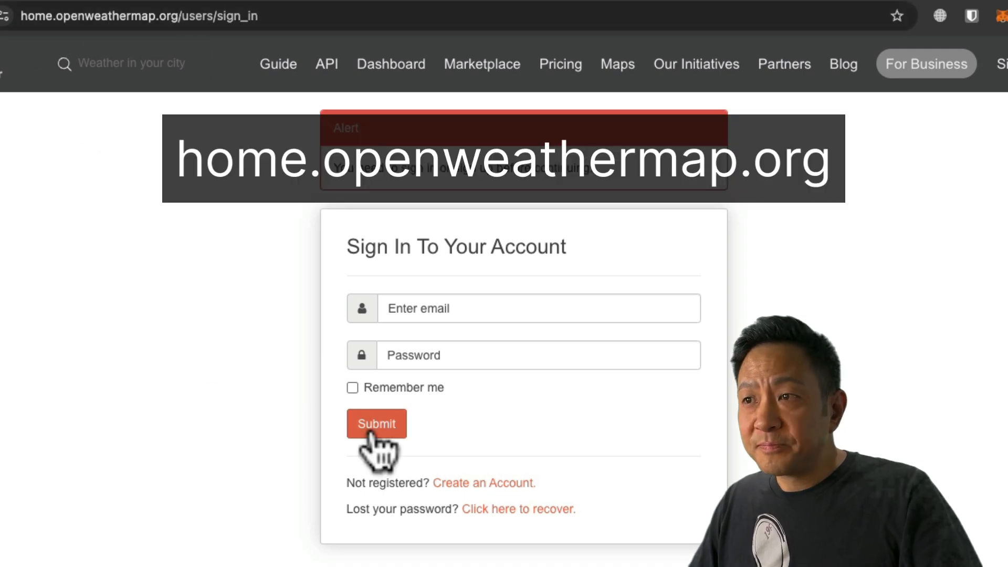
# Register an OpenWeatherMap account, confirming age 16+ and agreeing to the privacy policy.
pyautogui.click(484, 482)
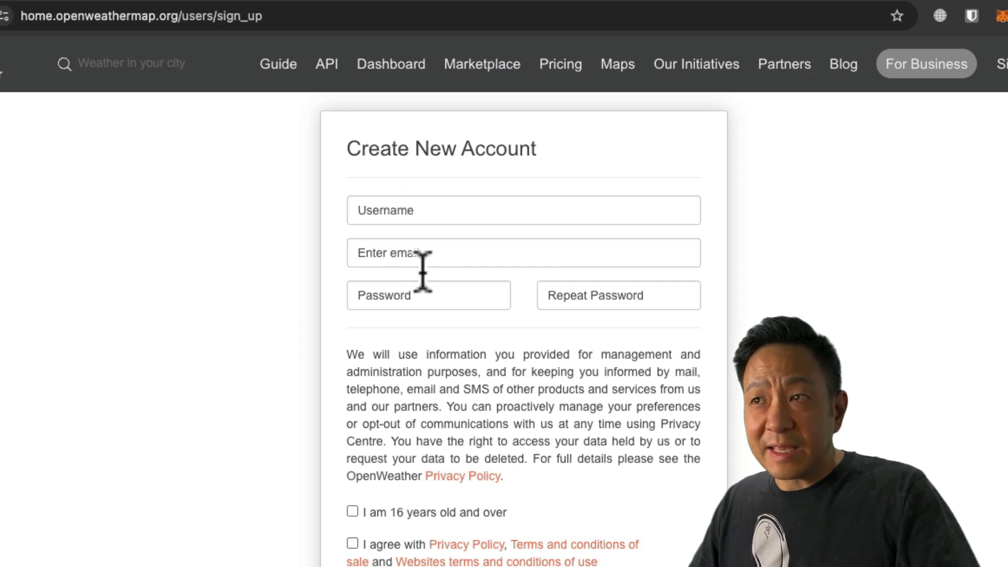
pyautogui.click(352, 511)
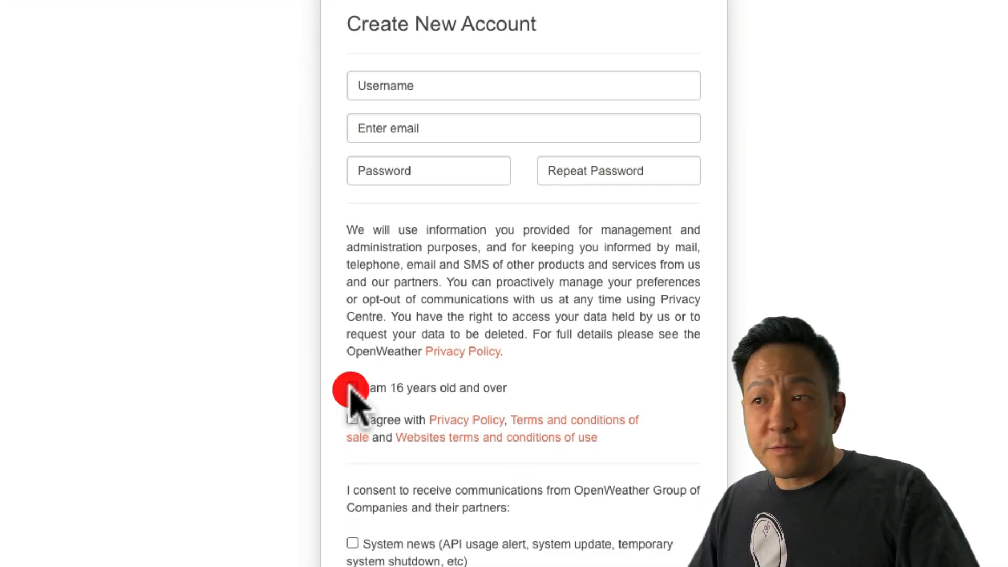
pyautogui.click(351, 419)
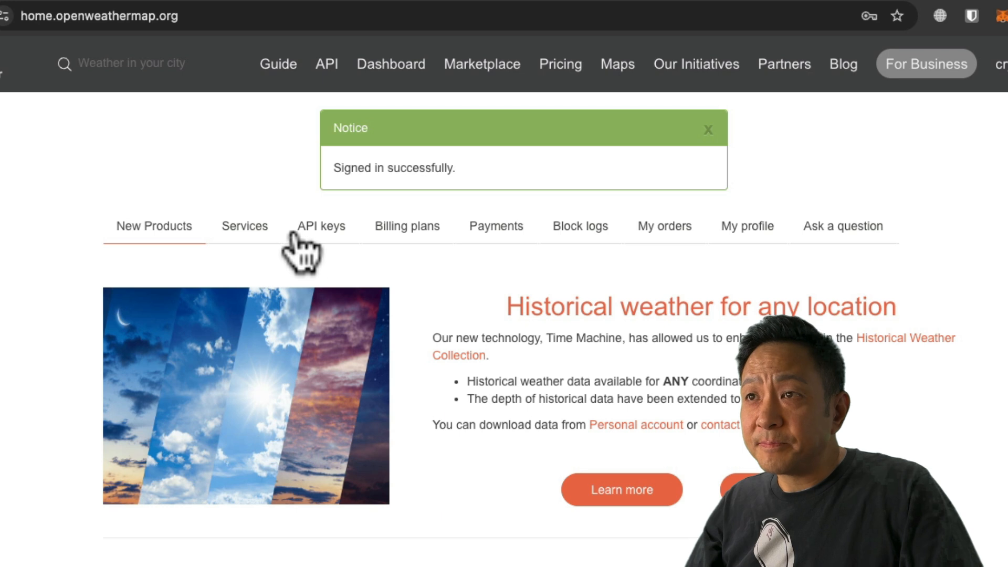
# Generate an API key named 'n8n demo' and copy it.
pyautogui.click(325, 229)
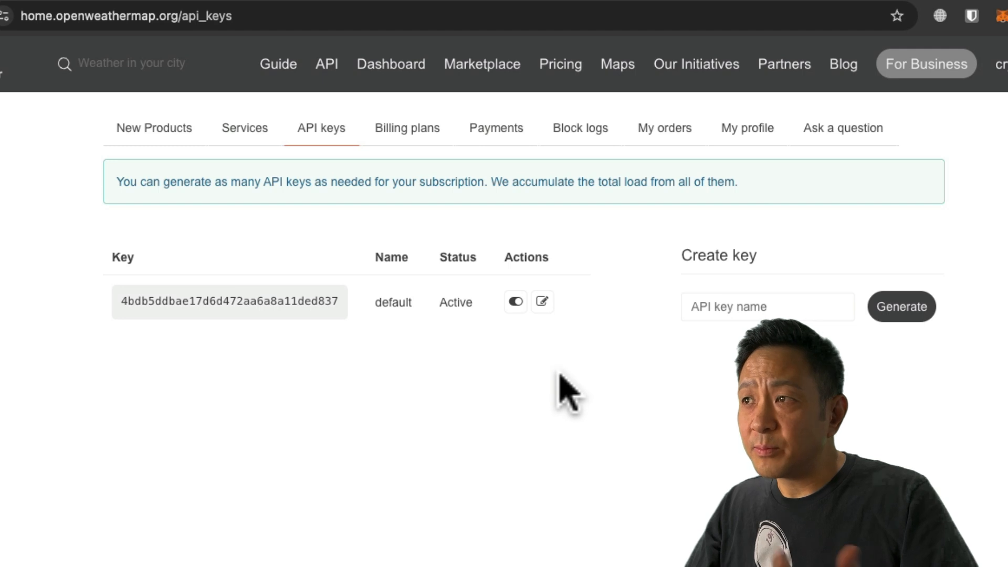
pyautogui.click(709, 310)
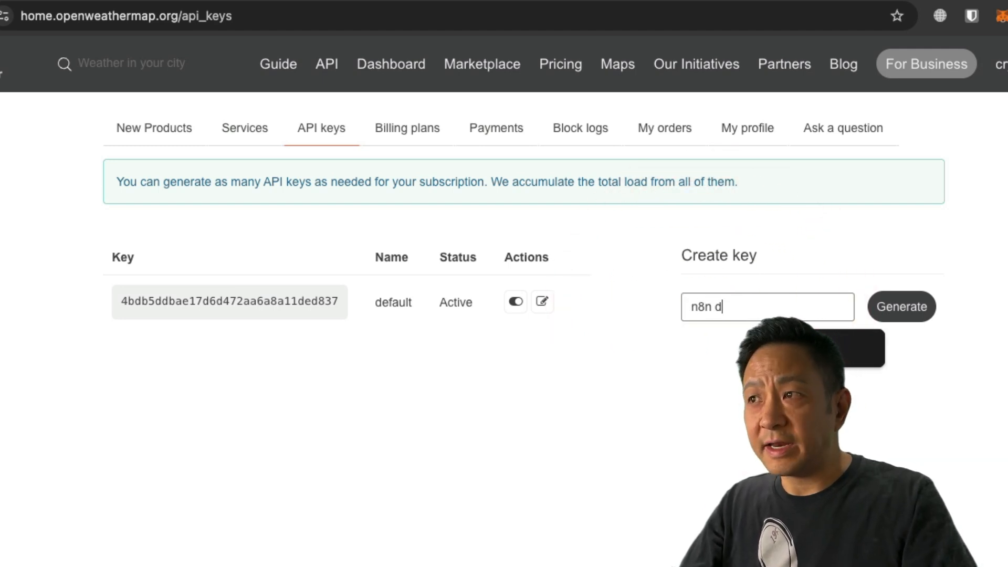
pyautogui.click(911, 310)
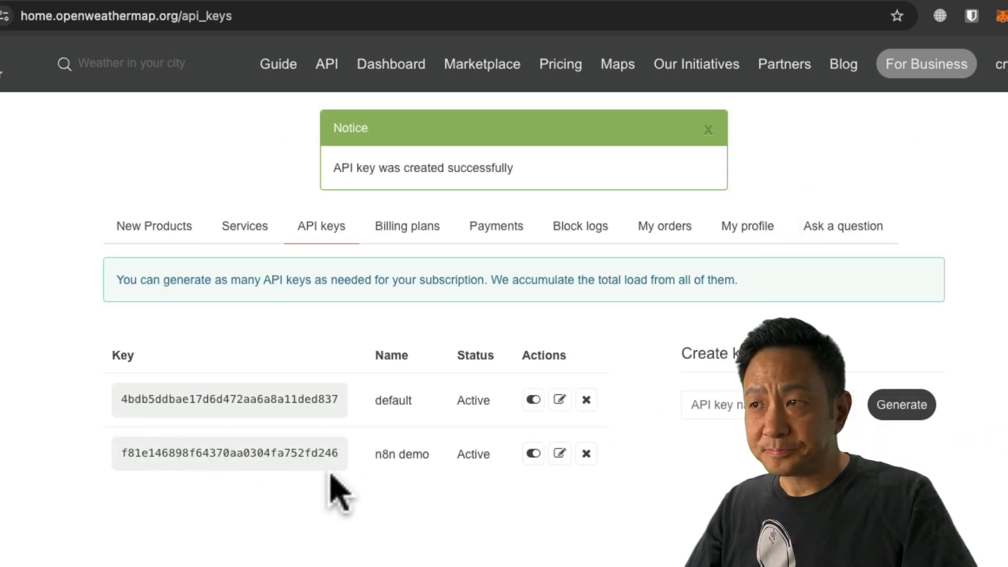
pyautogui.moveTo(122, 453); pyautogui.dragTo(338, 462)
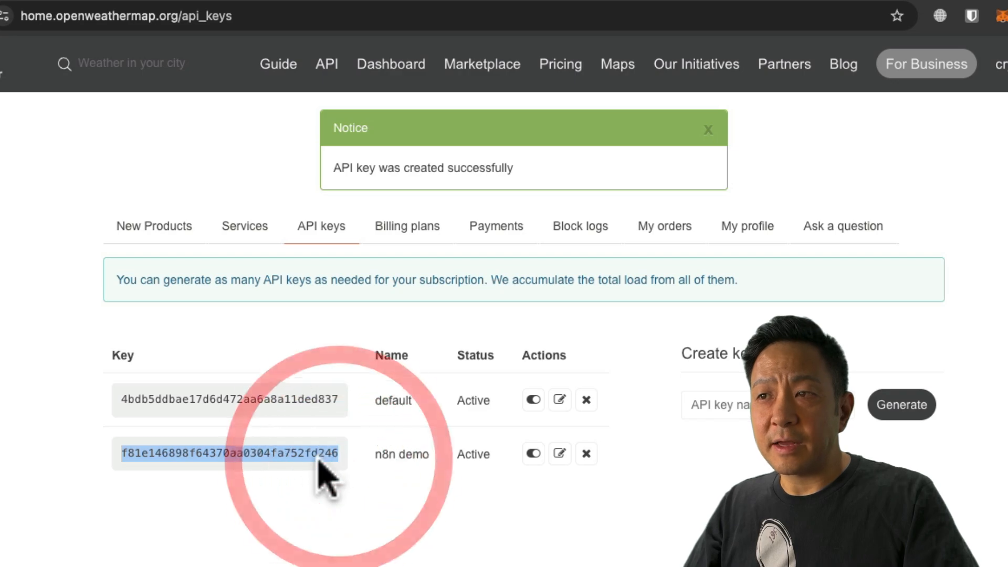
pyautogui.rightClick(342, 517)
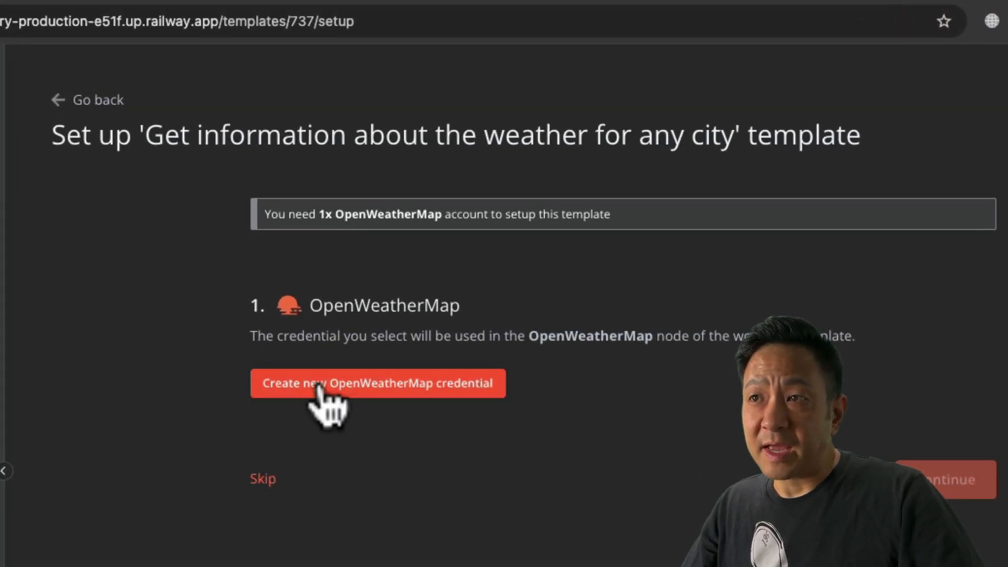
# Save a new OpenWeatherMap credential with the pasted API key and open the imported workflow.
pyautogui.click(412, 389)
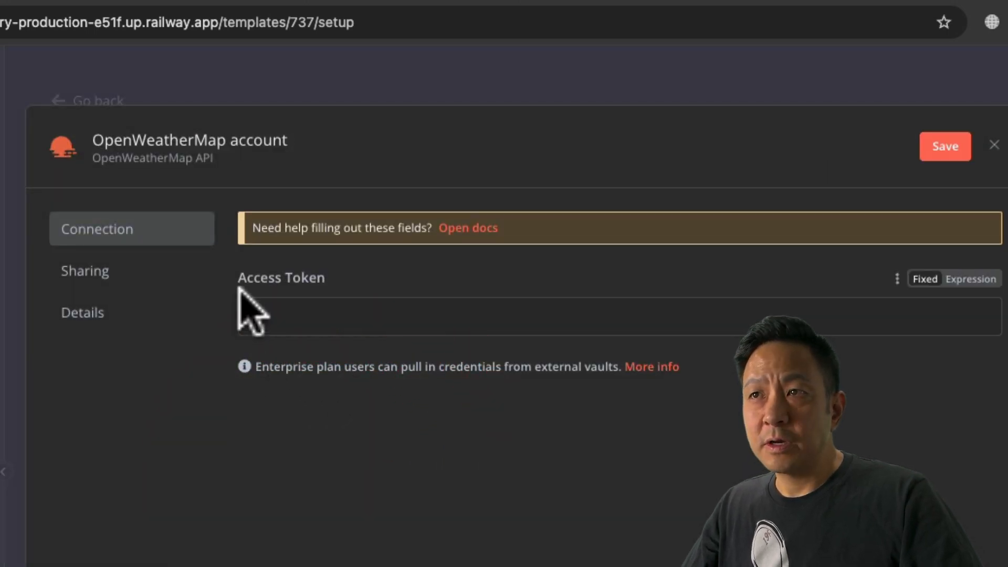
pyautogui.rightClick(264, 316)
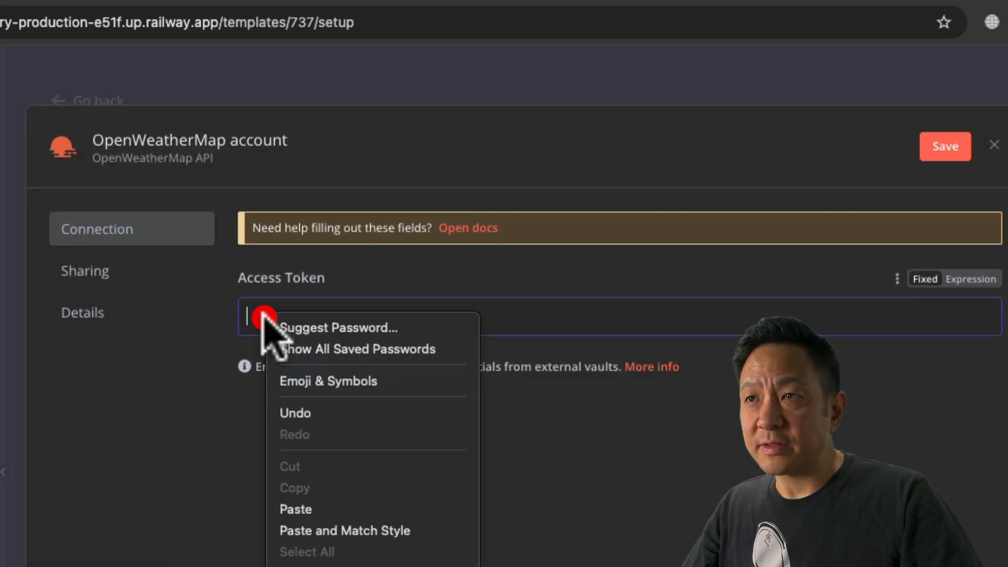
pyautogui.click(312, 509)
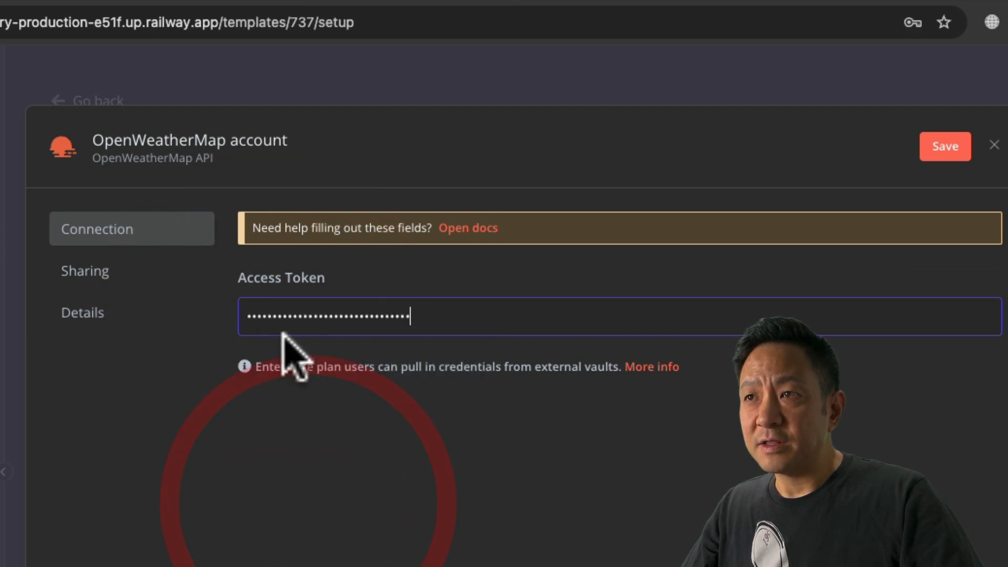
pyautogui.click(934, 156)
pyautogui.click(990, 145)
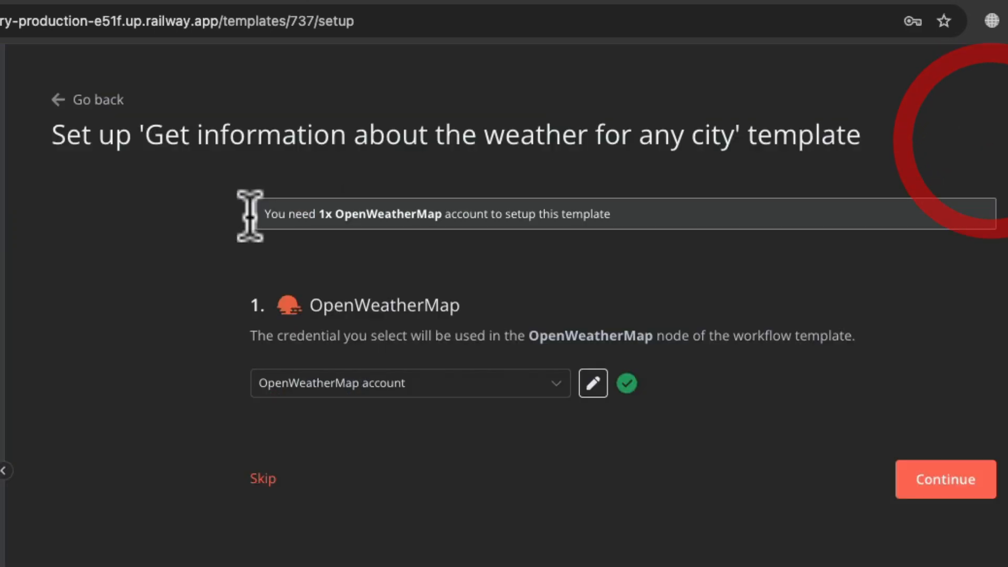
pyautogui.click(972, 482)
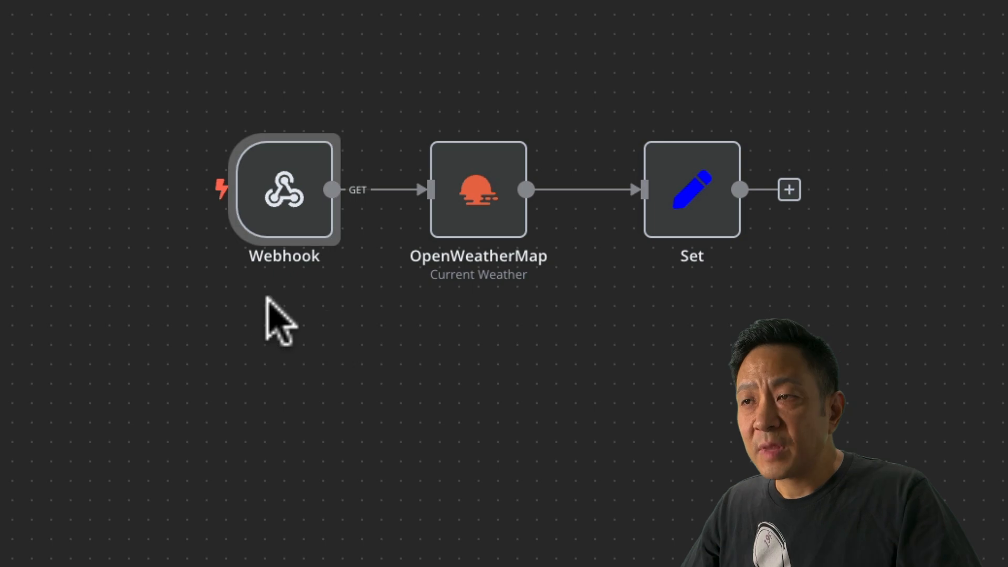
pyautogui.doubleClick(286, 207)
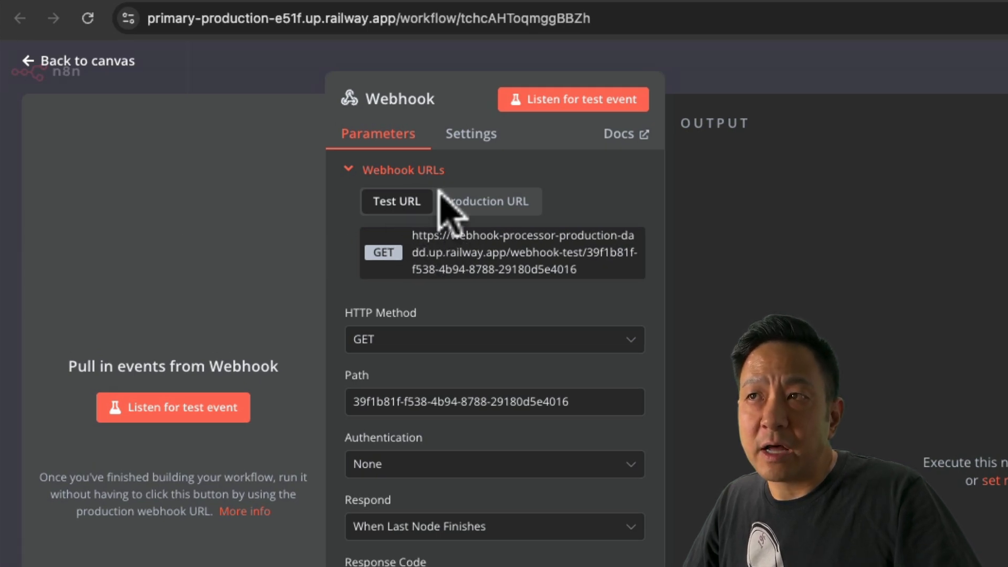
pyautogui.click(477, 206)
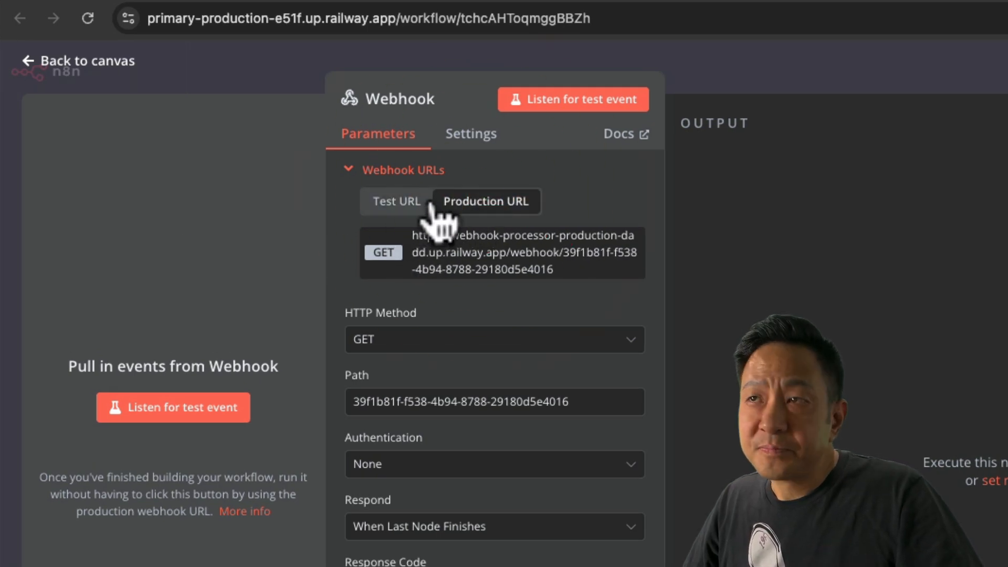
pyautogui.click(405, 204)
pyautogui.click(474, 204)
pyautogui.click(410, 204)
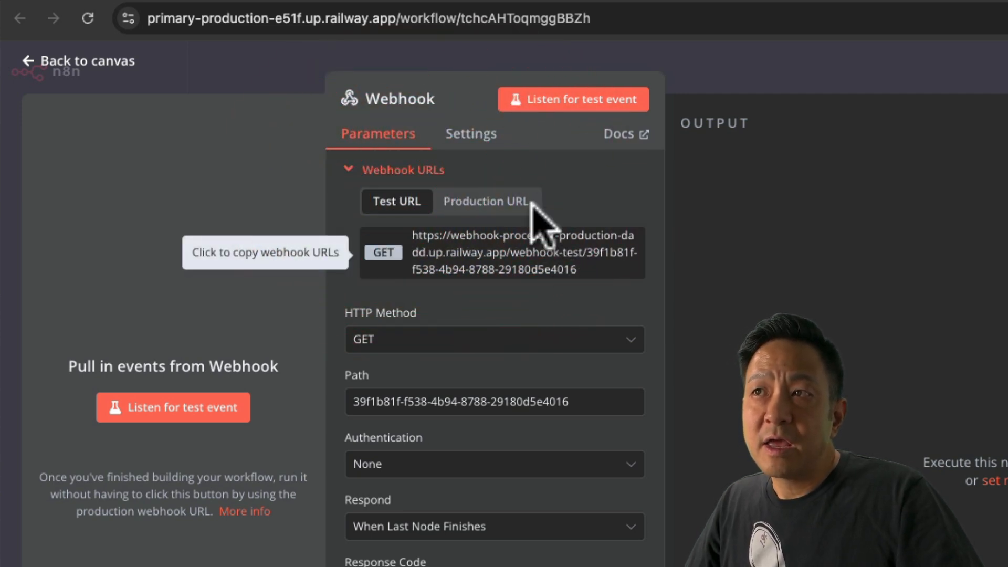
pyautogui.click(490, 202)
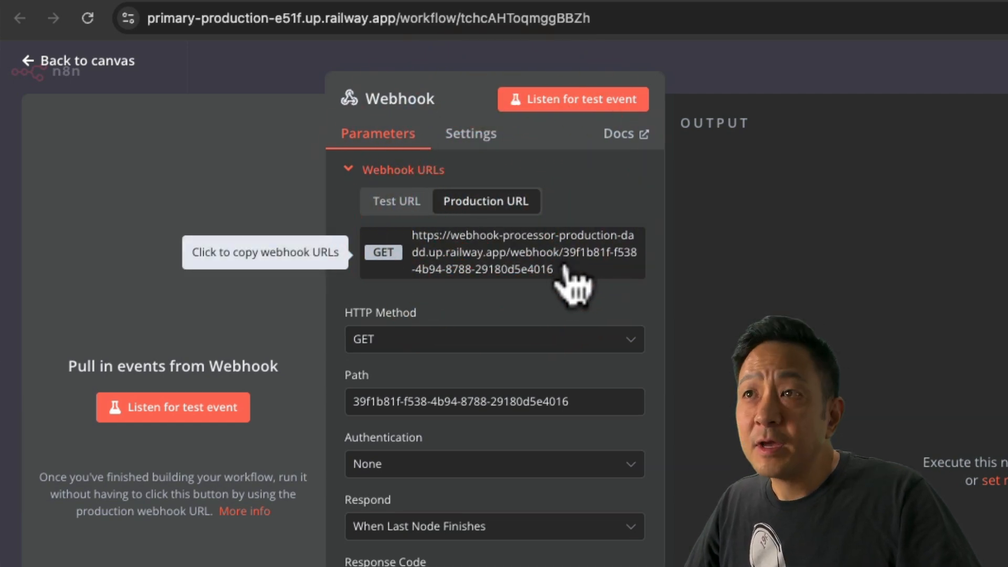
pyautogui.click(404, 207)
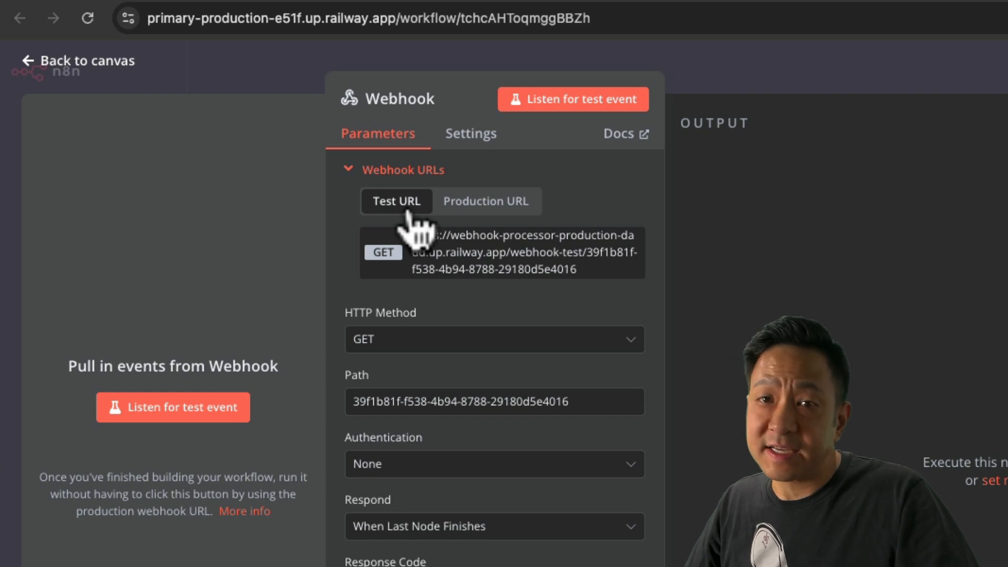
pyautogui.click(480, 204)
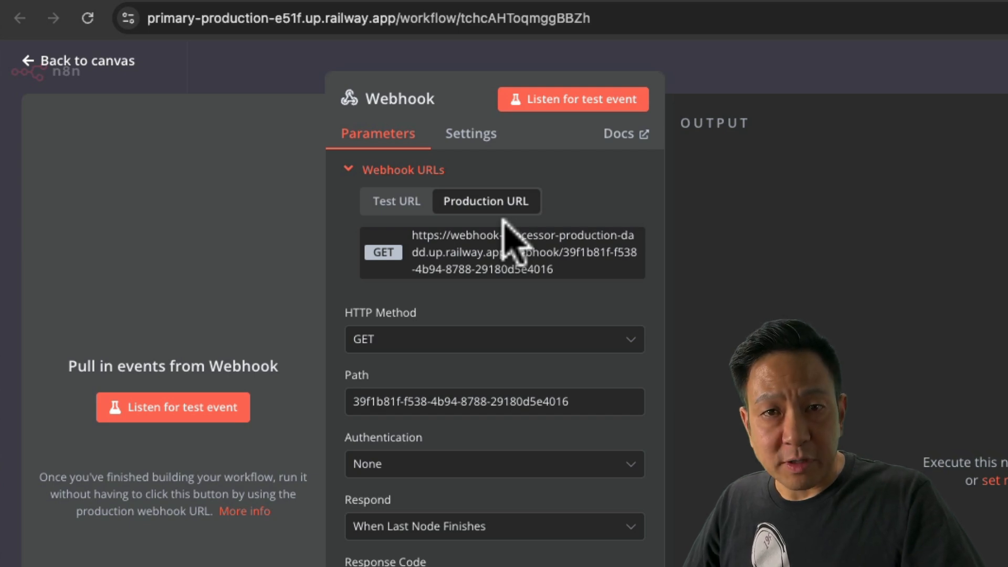
pyautogui.click(107, 63)
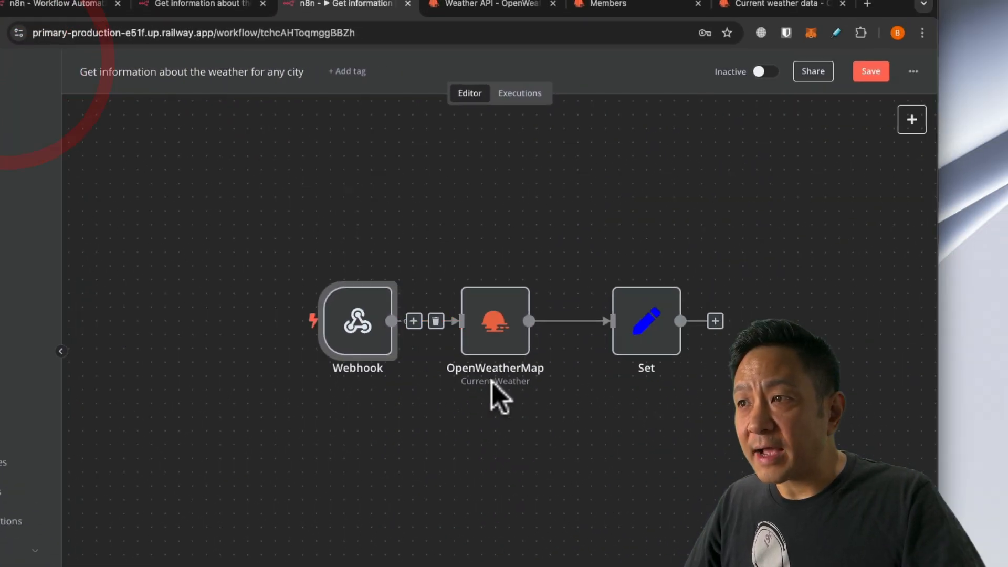
# Keep the OpenWeatherMap account credential and Current Weather operation in the OpenWeatherMap node.
pyautogui.doubleClick(502, 336)
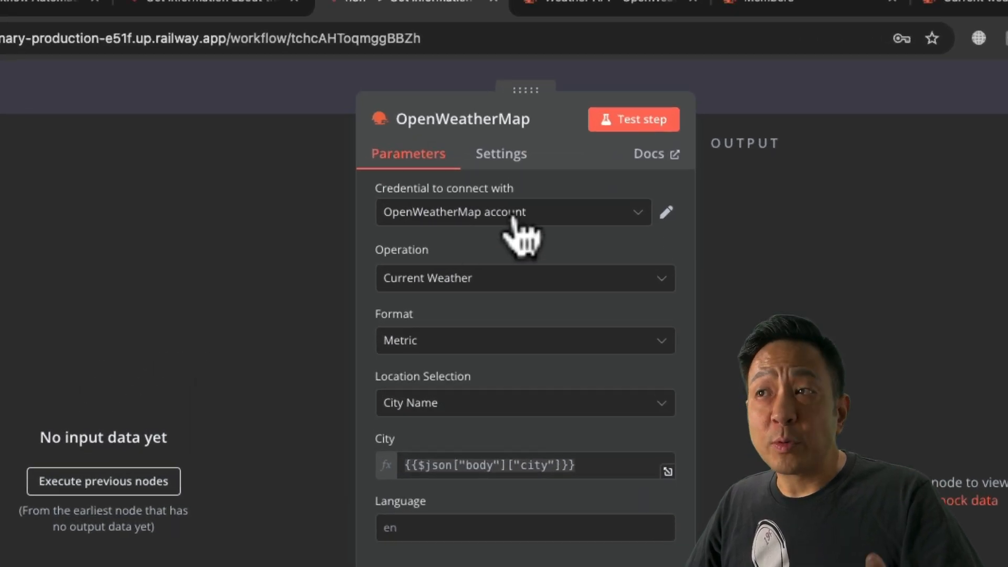
pyautogui.click(636, 212)
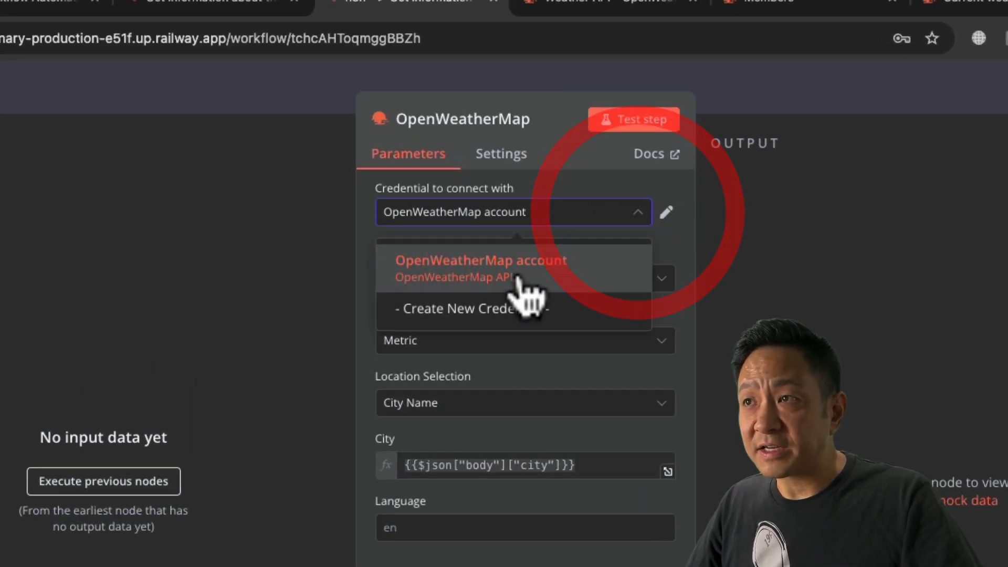
pyautogui.click(591, 184)
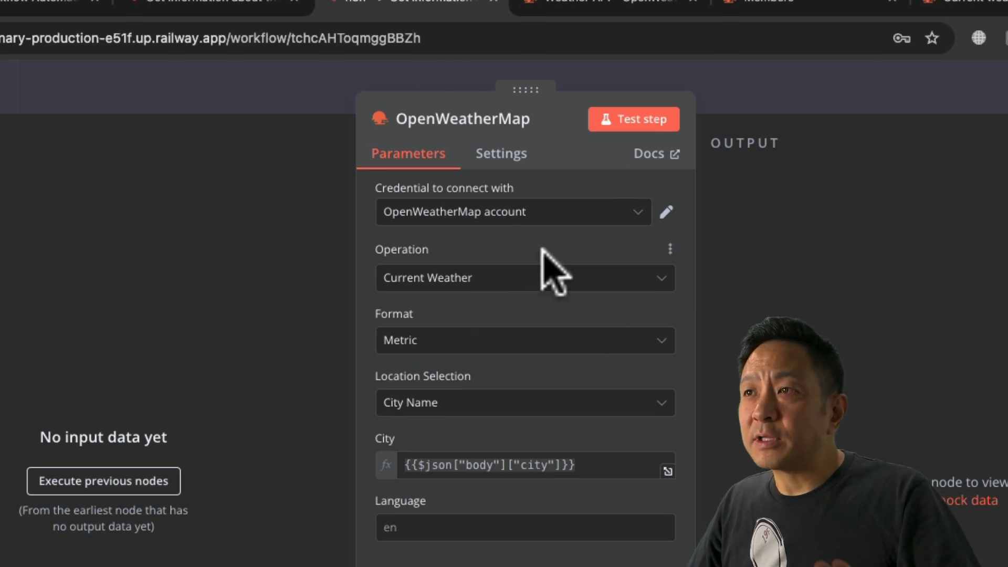
pyautogui.click(499, 281)
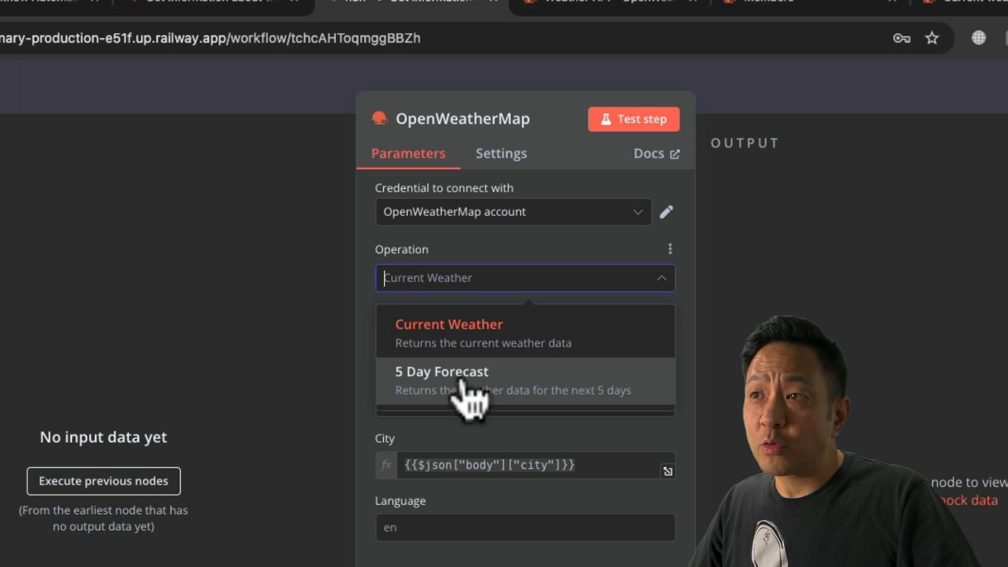
pyautogui.click(530, 245)
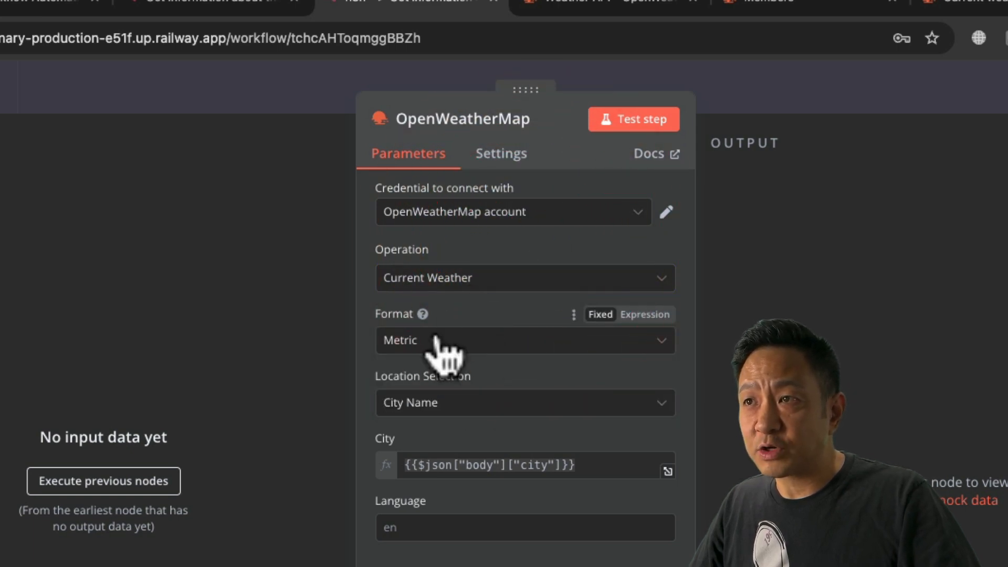
# Use Metric format and City Name location, checking the {{$json["body"]["city"]}} expression.
pyautogui.click(472, 341)
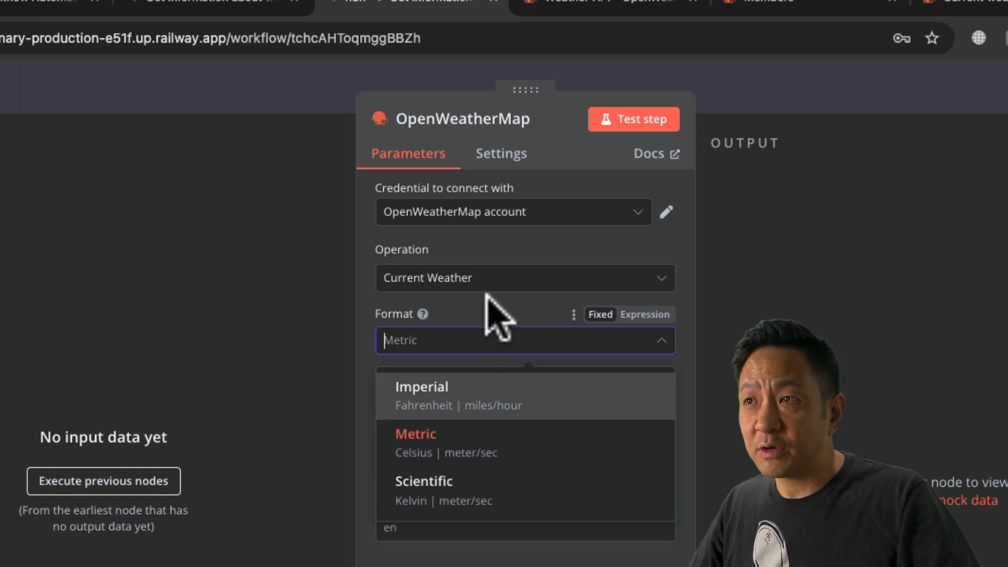
pyautogui.click(452, 440)
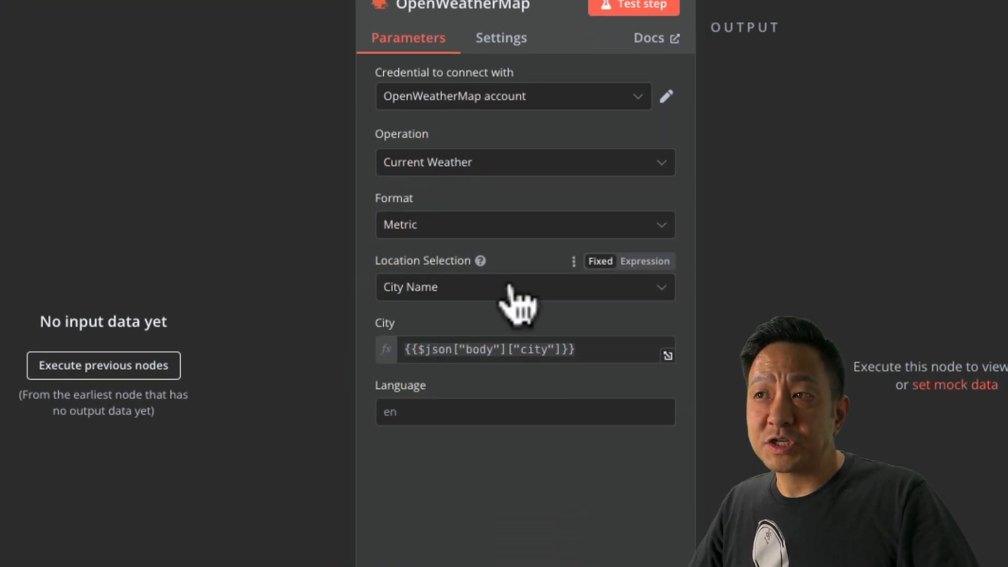
pyautogui.click(527, 402)
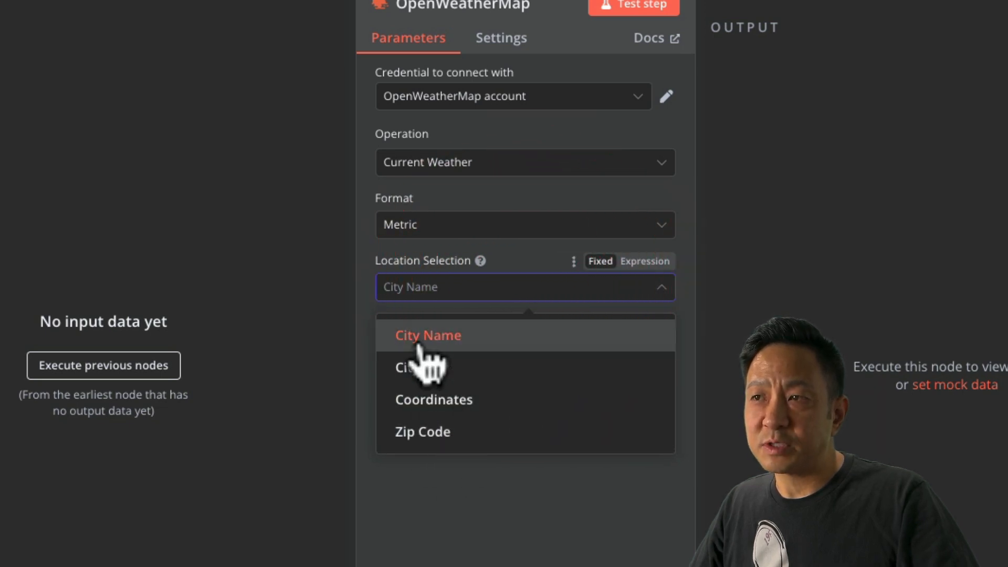
pyautogui.click(480, 331)
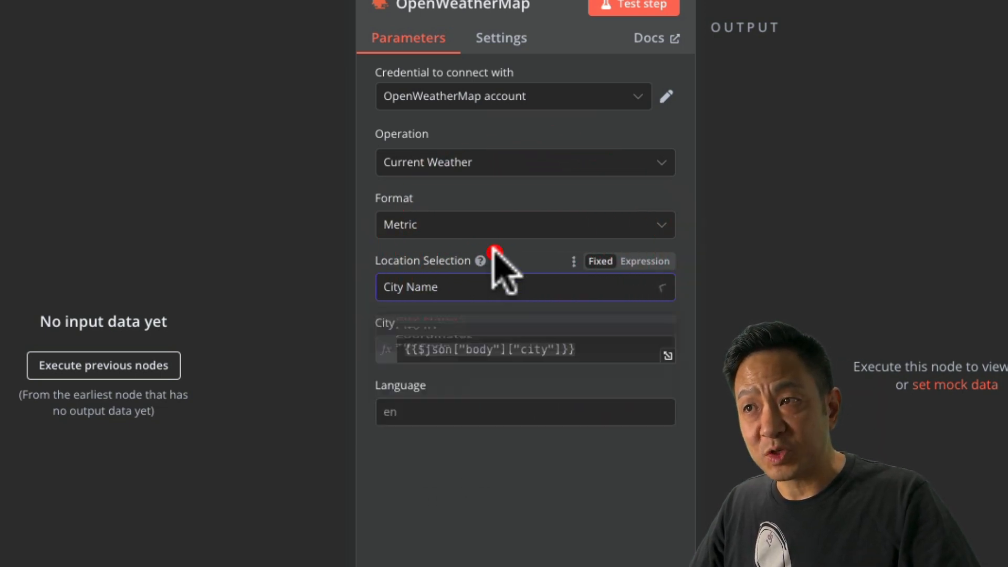
pyautogui.click(590, 349)
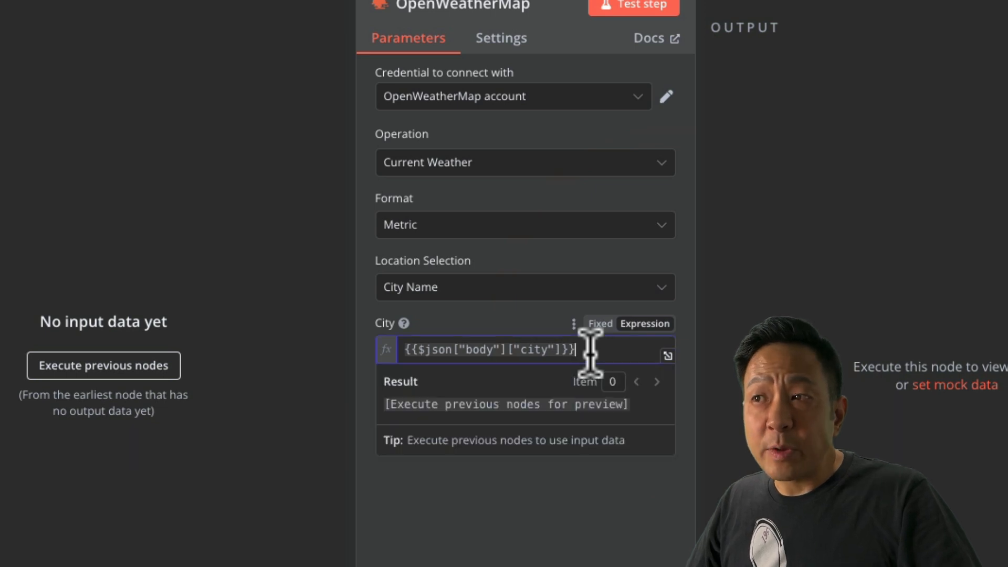
pyautogui.moveTo(589, 349); pyautogui.dragTo(383, 329)
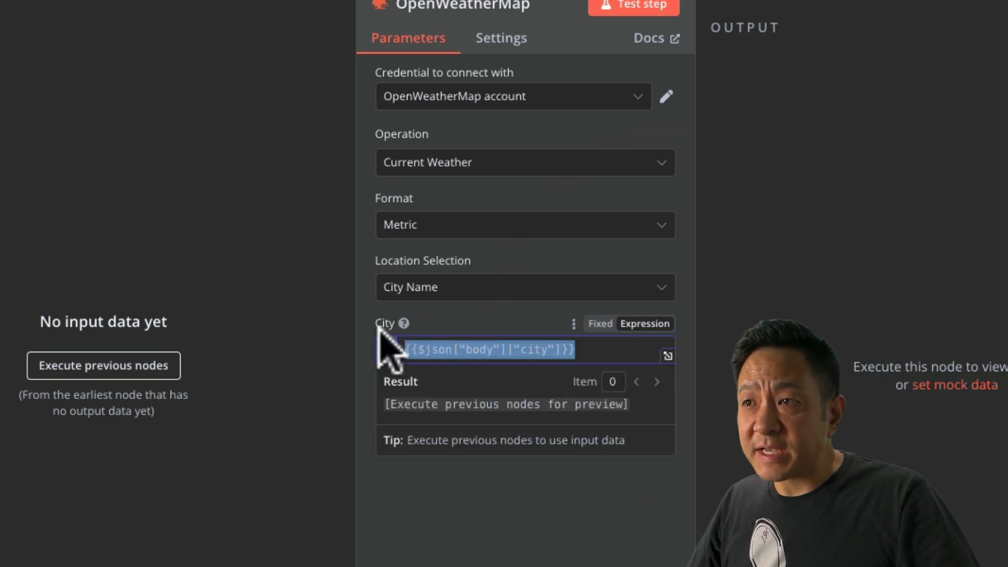
pyautogui.click(499, 311)
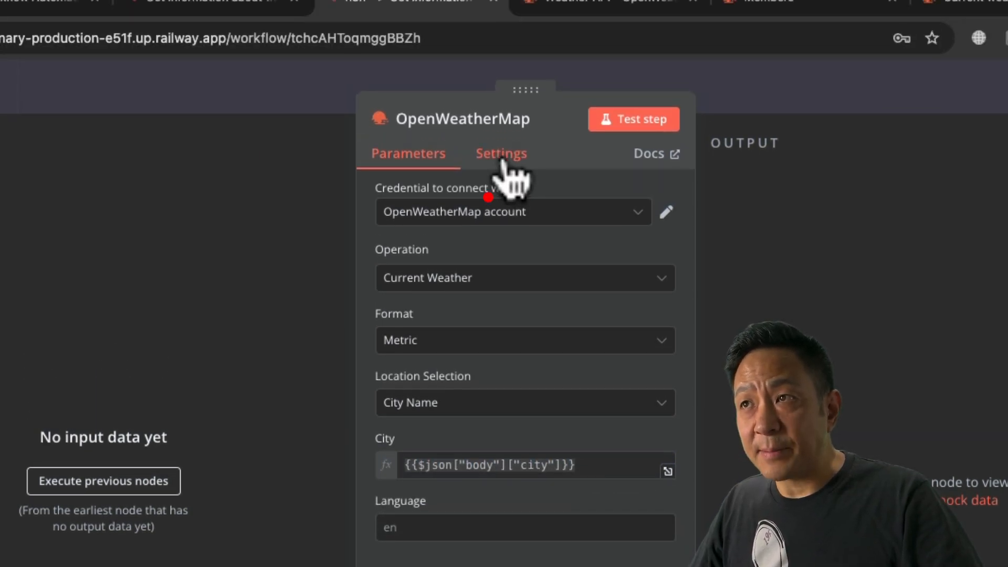
# Review the OpenWeatherMap node's Settings unchanged, then open the Webhook node's parameters.
pyautogui.click(501, 155)
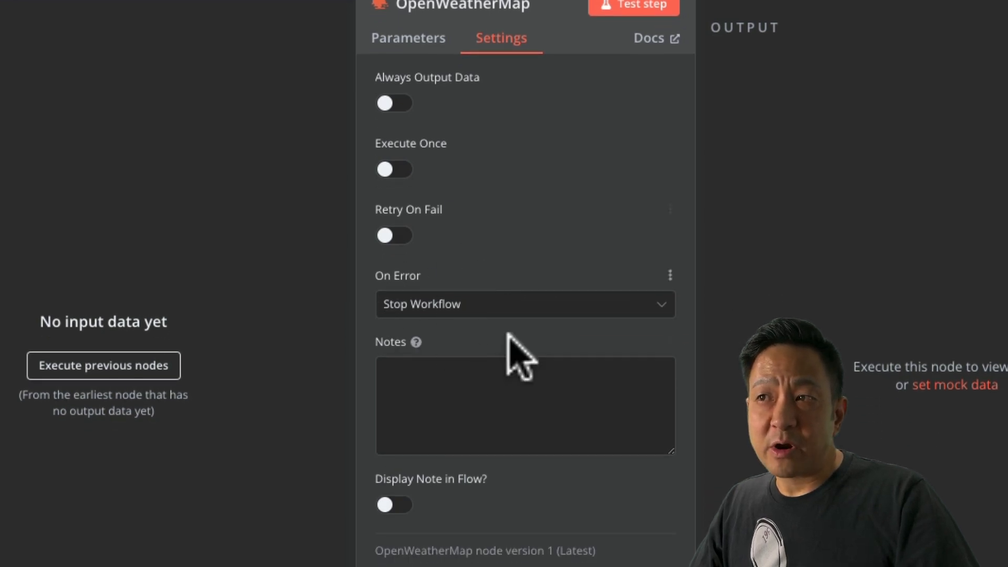
pyautogui.click(528, 421)
pyautogui.click(535, 250)
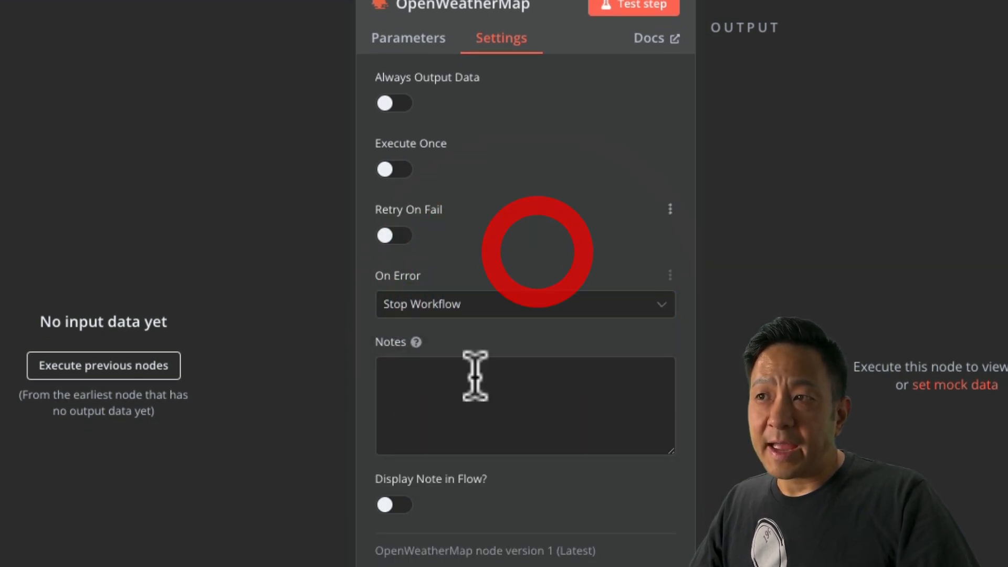
pyautogui.click(472, 387)
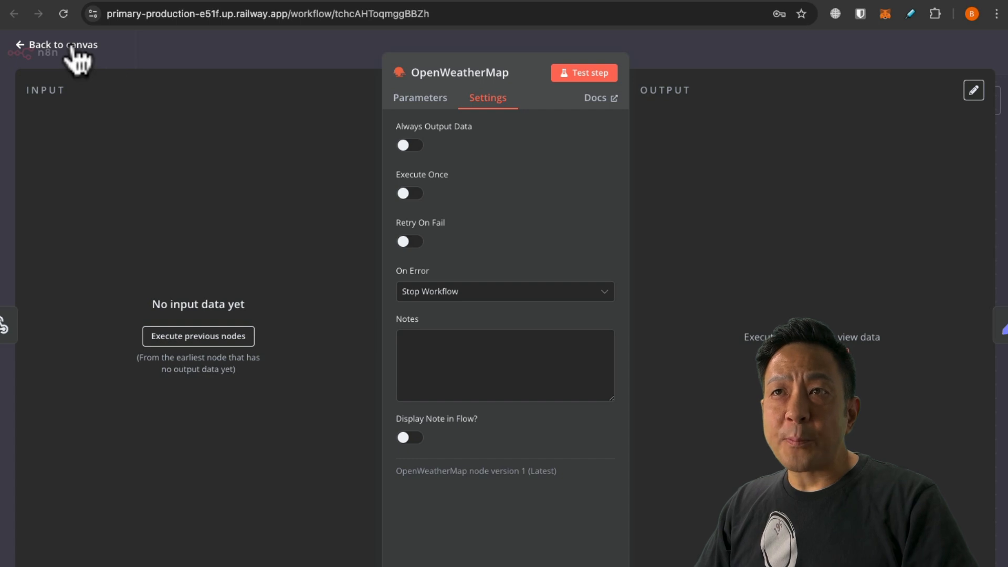
pyautogui.click(73, 50)
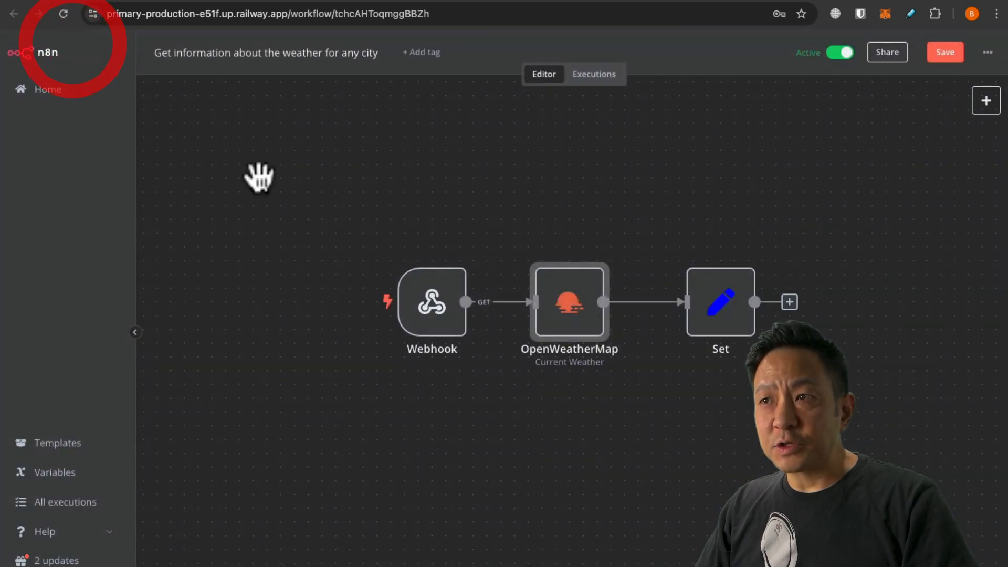
pyautogui.doubleClick(423, 312)
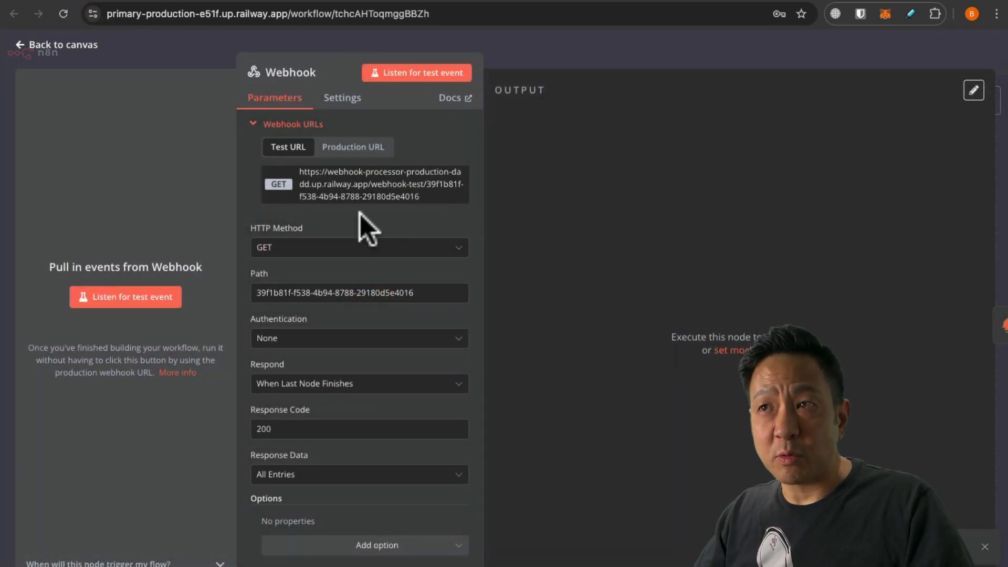
# Load the copied webhook test URL in a new tab, then select the n8n editor's host name.
pyautogui.press('super+t')
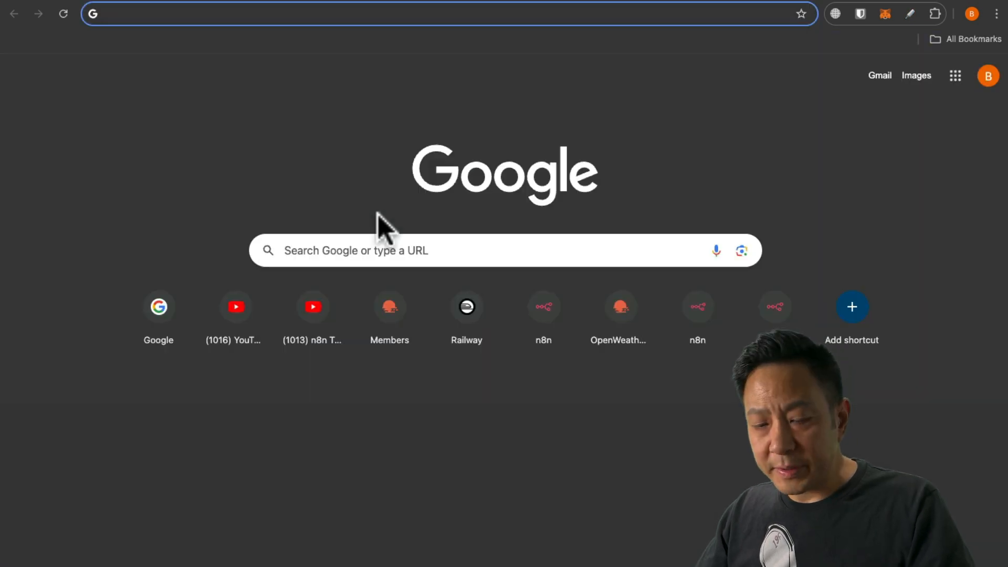
pyautogui.press('super+v')
pyautogui.press('Return')
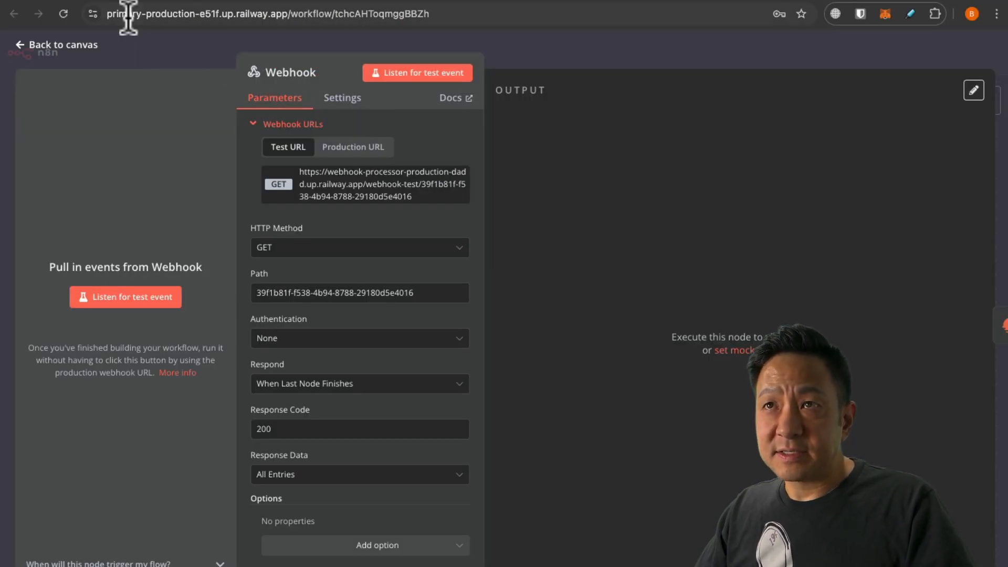
pyautogui.moveTo(109, 14); pyautogui.dragTo(192, 15)
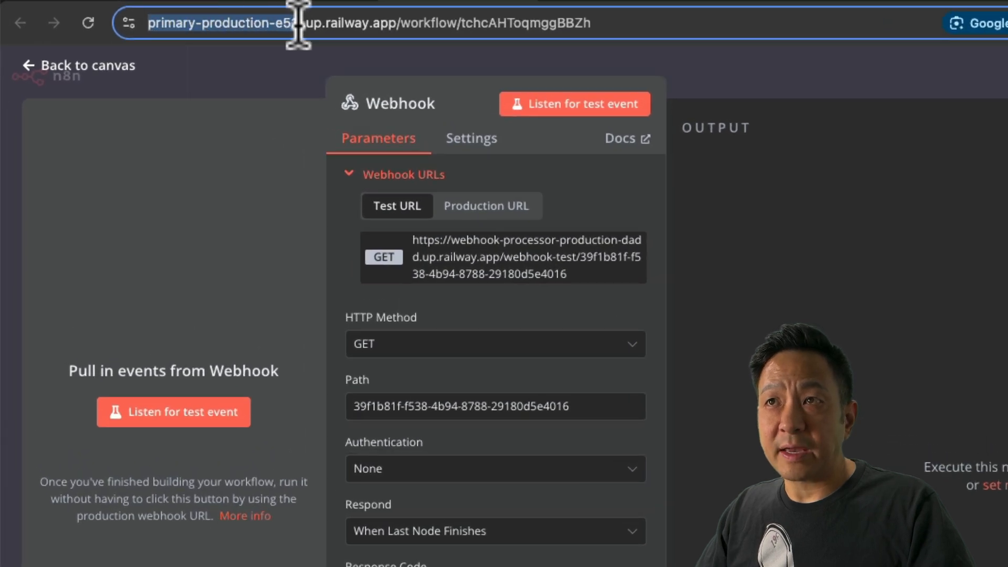
pyautogui.moveTo(303, 24); pyautogui.dragTo(304, 24)
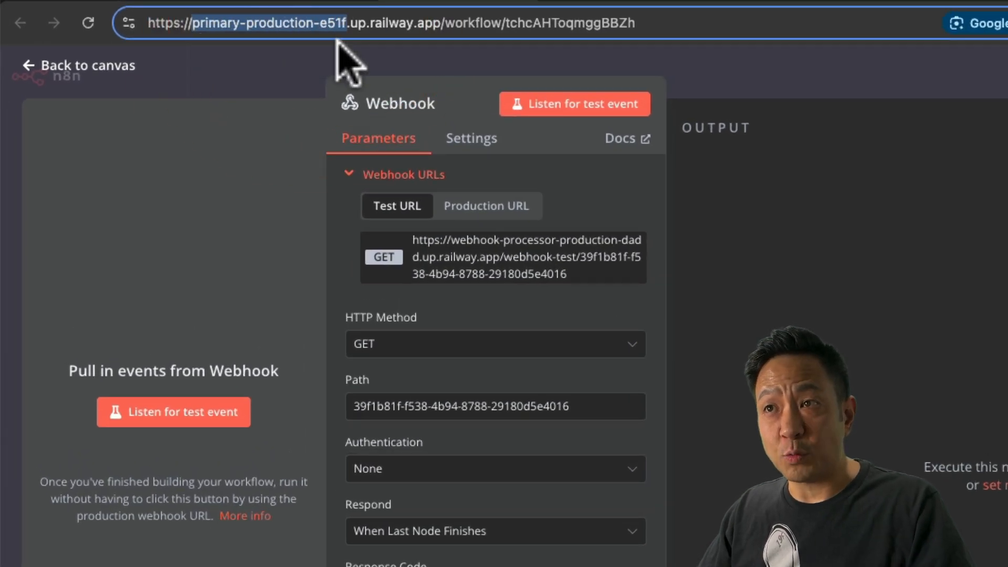
# Swap the test URL's webhook-processor host for primary-production-e51f and reload it.
pyautogui.rightClick(315, 24)
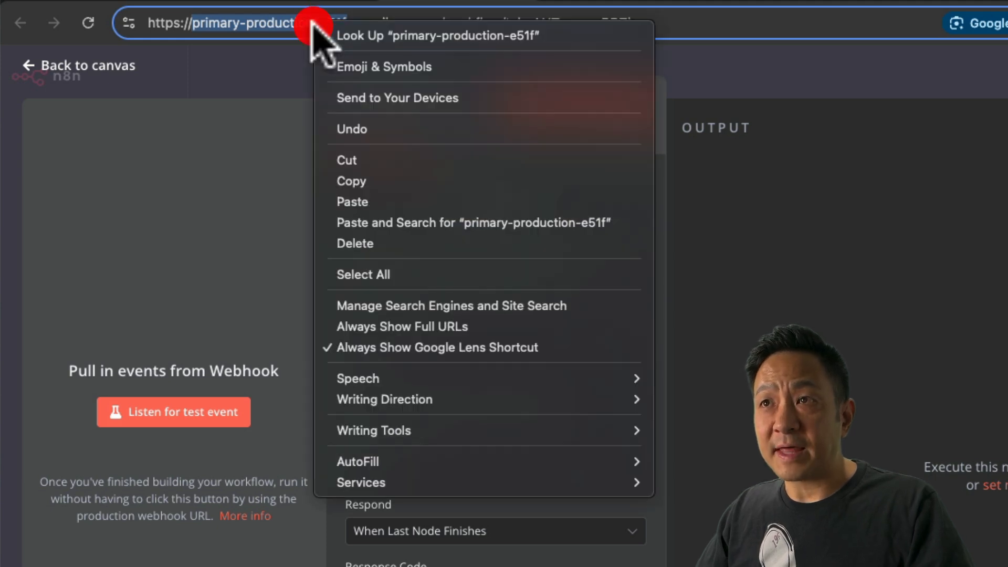
pyautogui.click(330, 180)
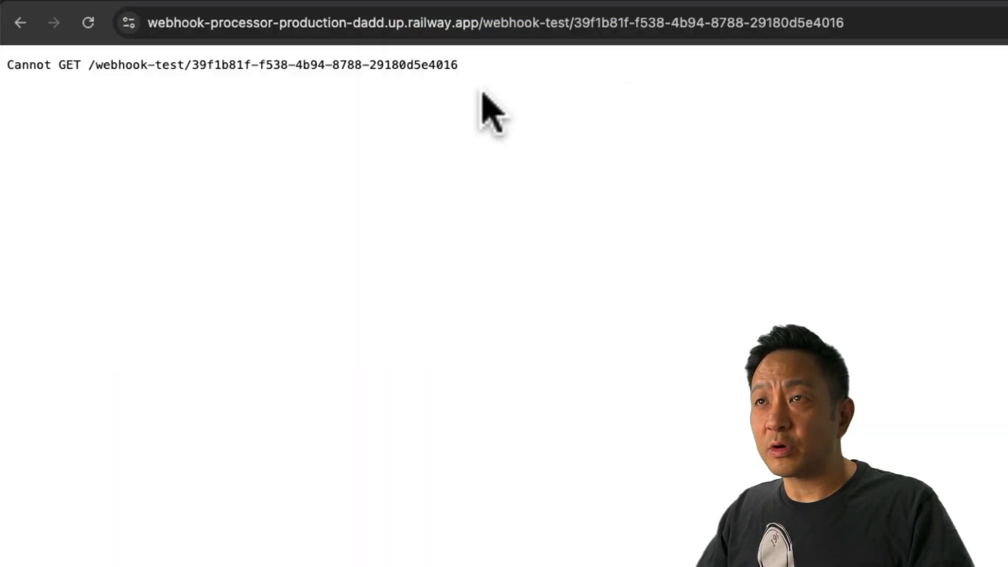
pyautogui.moveTo(149, 23); pyautogui.dragTo(385, 24)
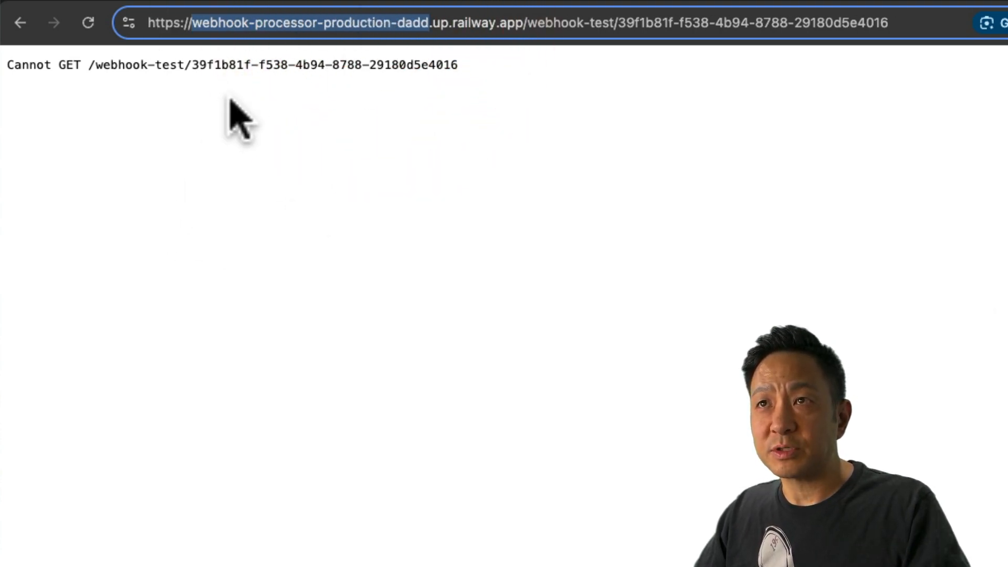
pyautogui.press('super+v')
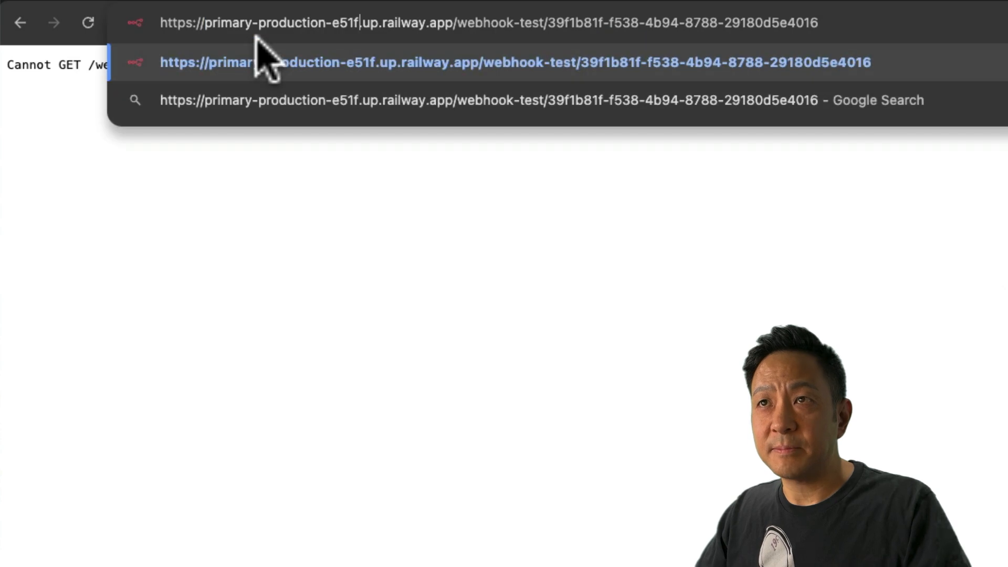
pyautogui.click(431, 47)
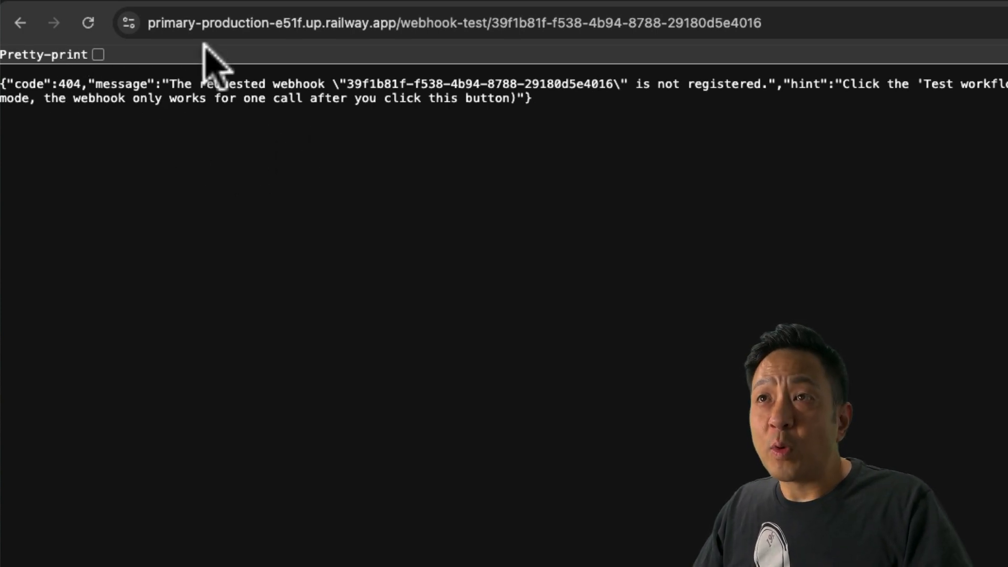
pyautogui.click(425, 1)
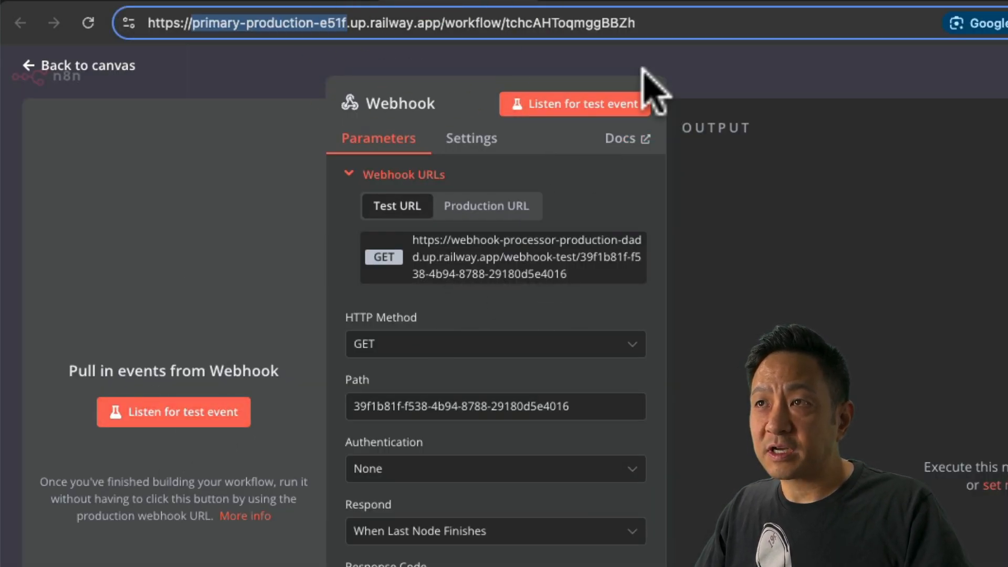
# Listen for a test event and reload the test URL so the Webhook node receives 1 item.
pyautogui.click(585, 105)
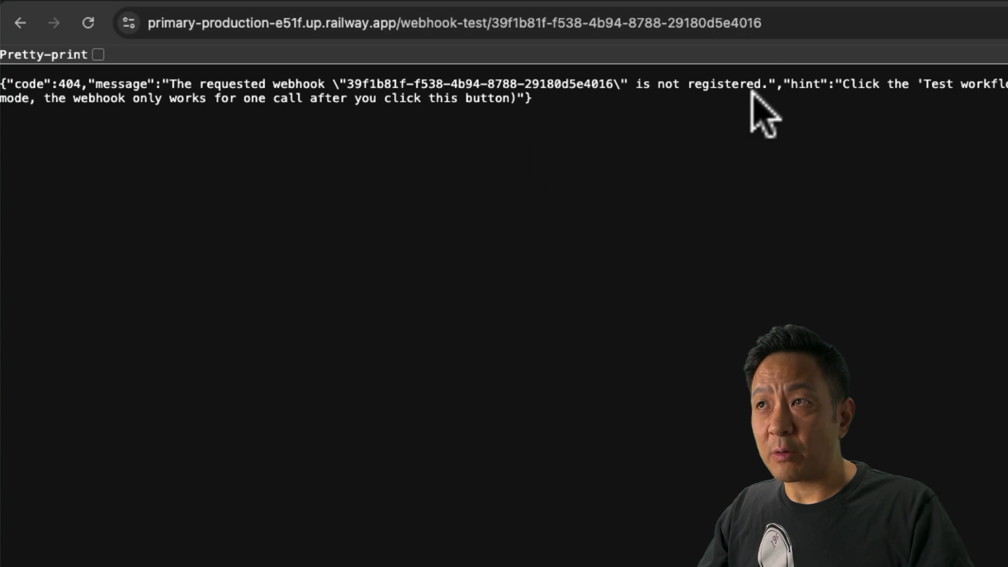
pyautogui.click(774, 31)
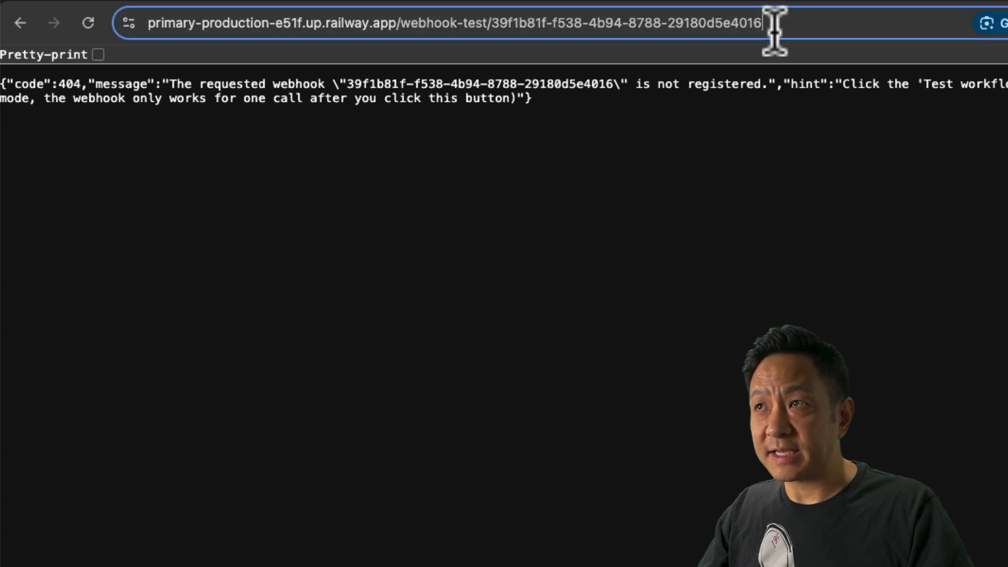
pyautogui.click(88, 23)
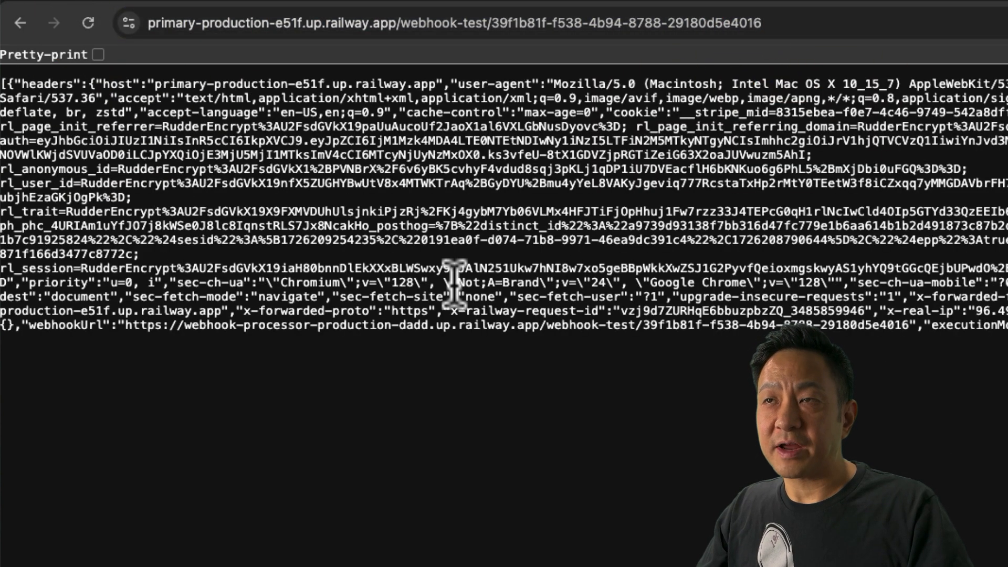
pyautogui.click(414, 0)
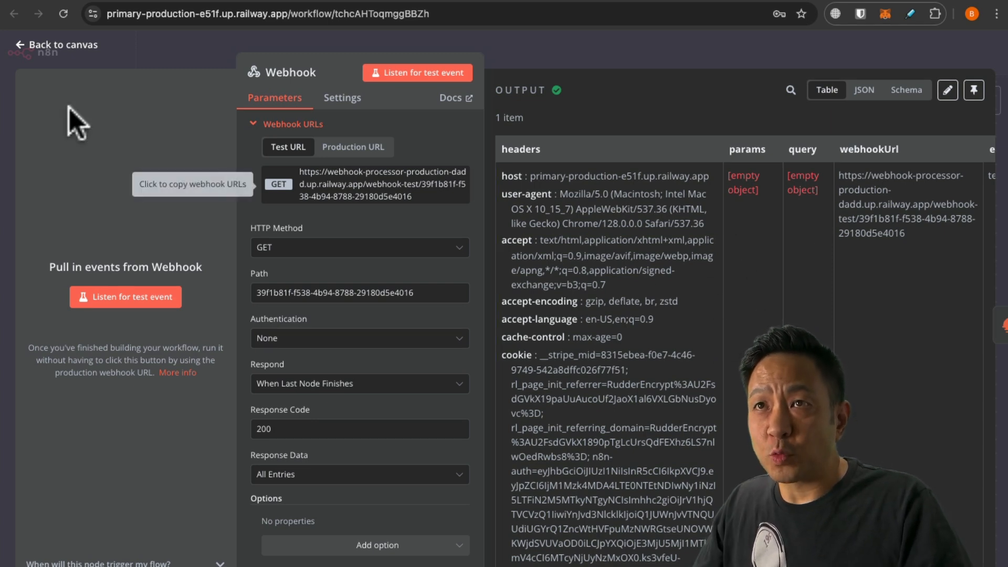
pyautogui.click(39, 46)
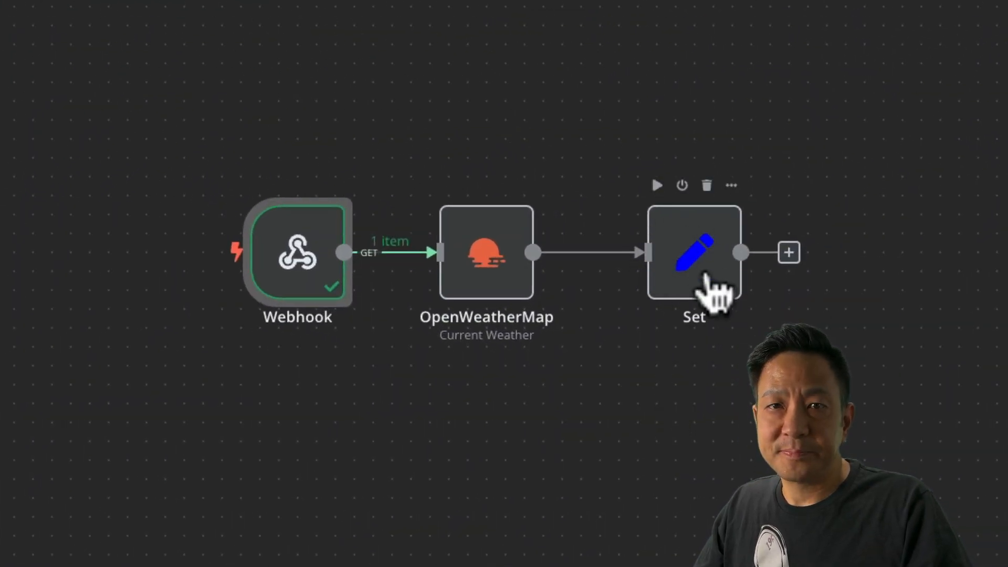
pyautogui.doubleClick(705, 275)
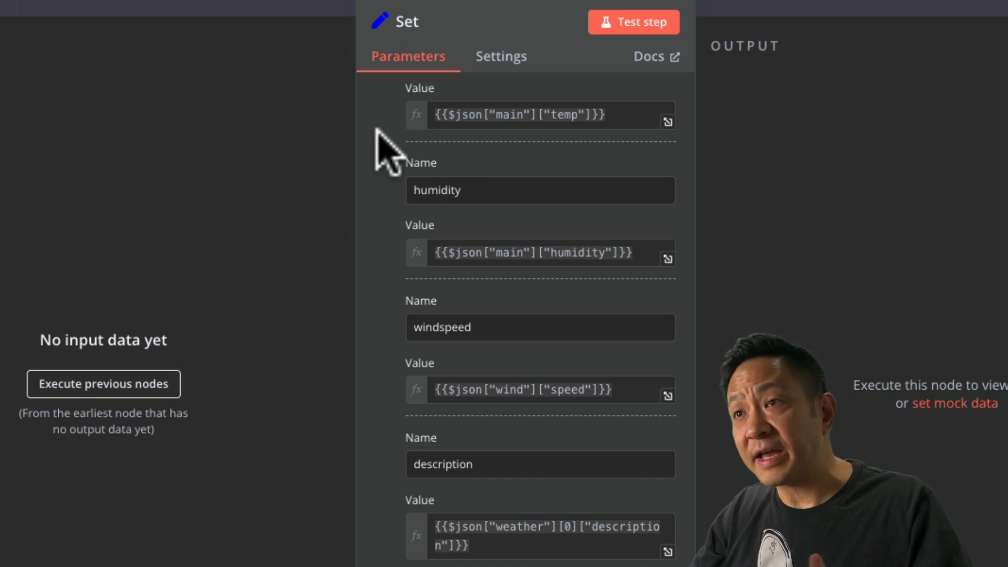
pyautogui.scroll(4, 389, 153)
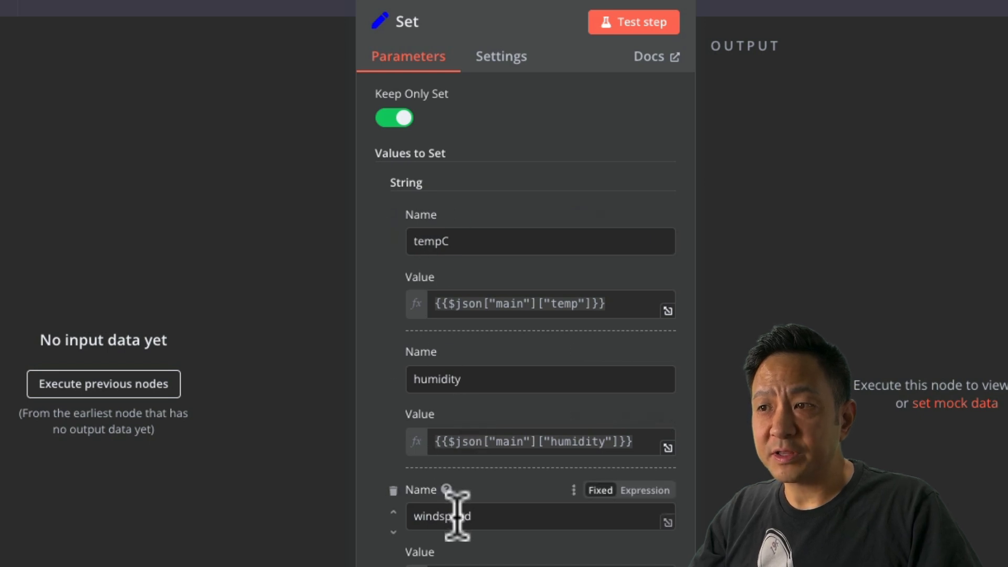
pyautogui.scroll(-8, 456, 472)
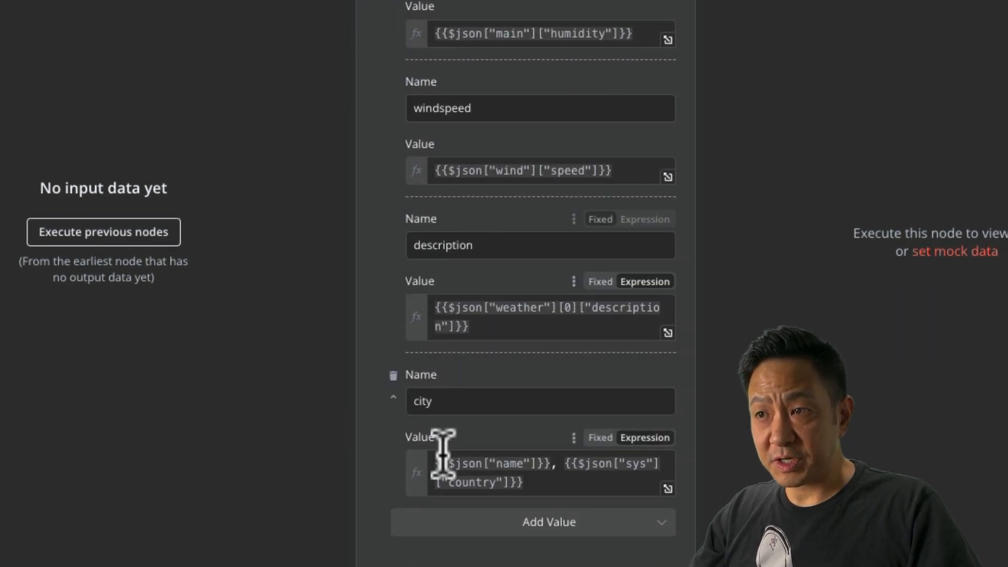
pyautogui.scroll(-2, 443, 405)
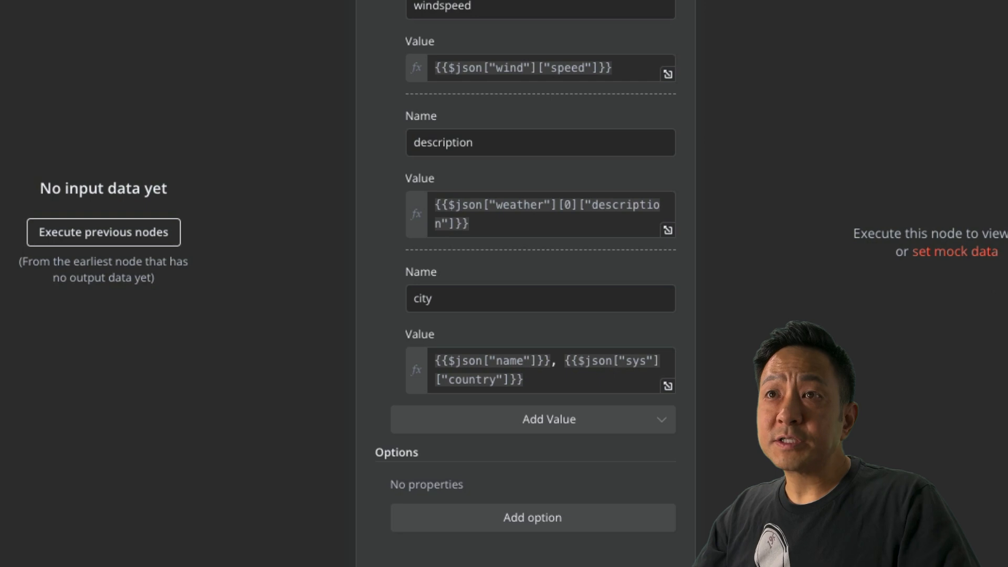
pyautogui.click(1, 1)
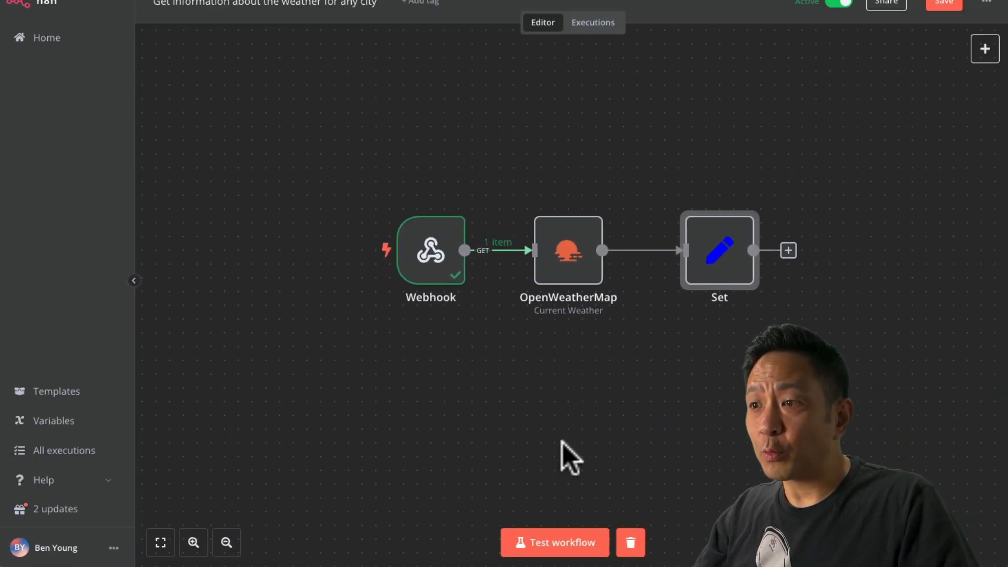
# Test the workflow via the webhook URL and inspect the OpenWeatherMap node's Bad request error.
pyautogui.click(556, 550)
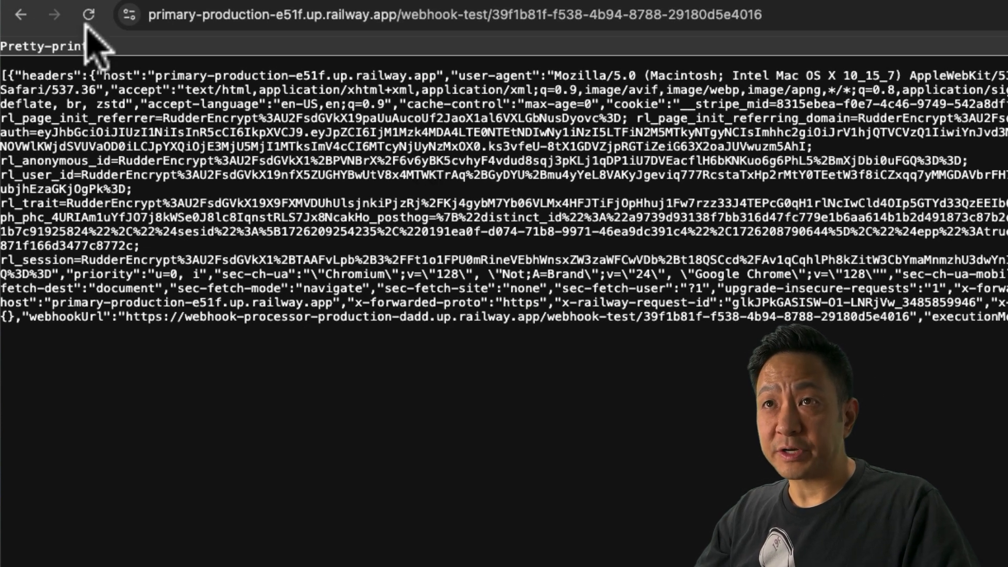
pyautogui.click(88, 15)
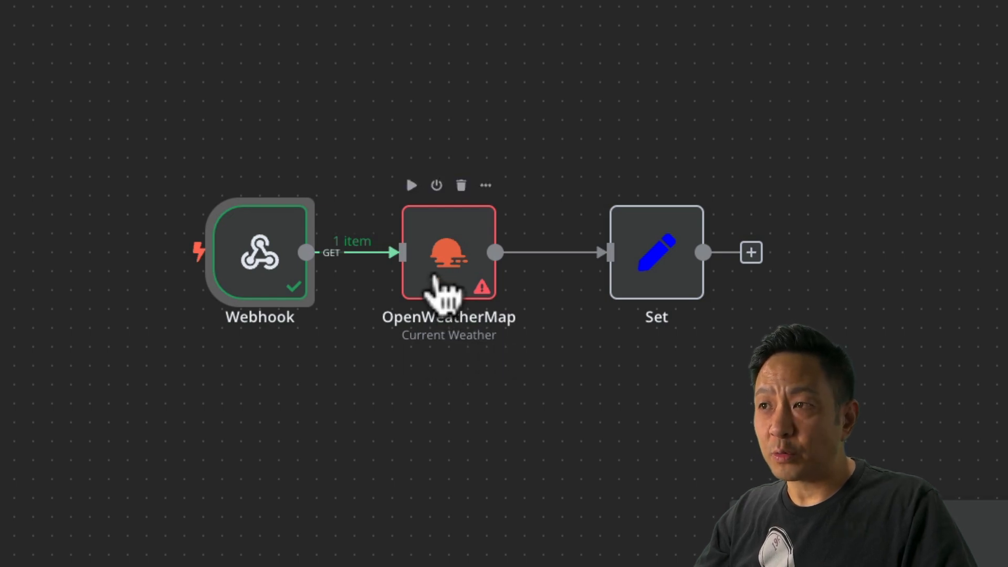
pyautogui.doubleClick(451, 258)
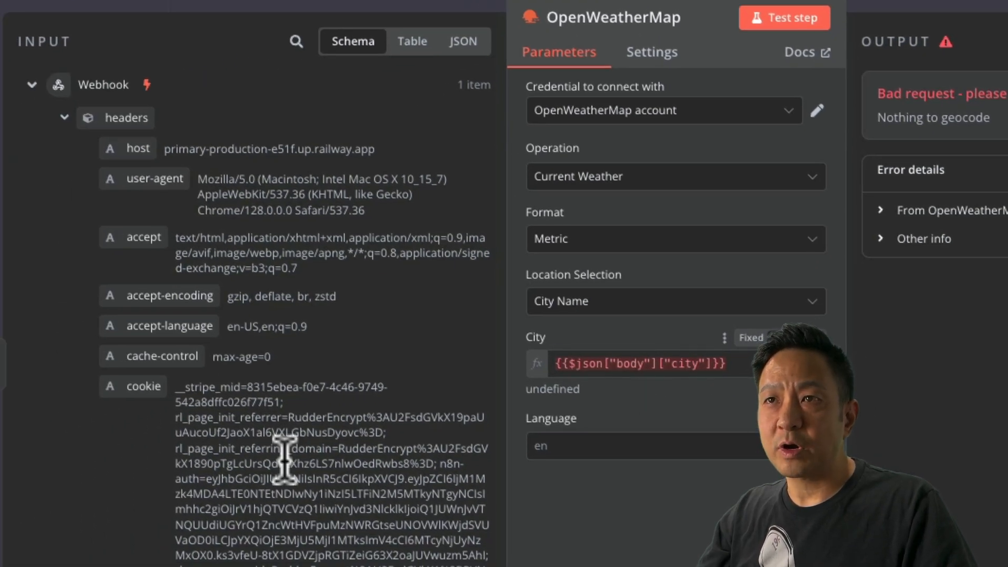
pyautogui.scroll(-10, 268, 462)
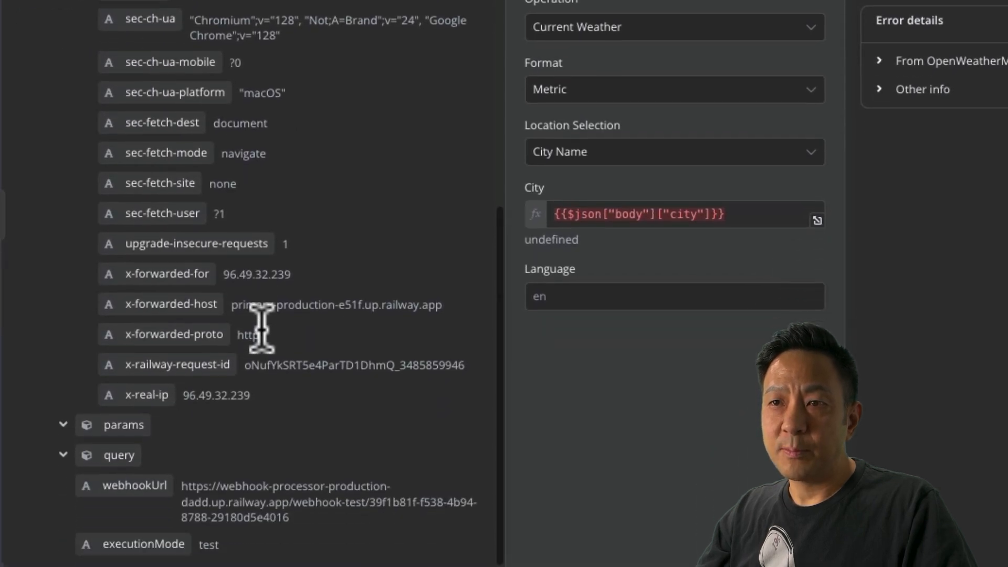
pyautogui.scroll(4, 262, 549)
pyautogui.scroll(5, 251, 404)
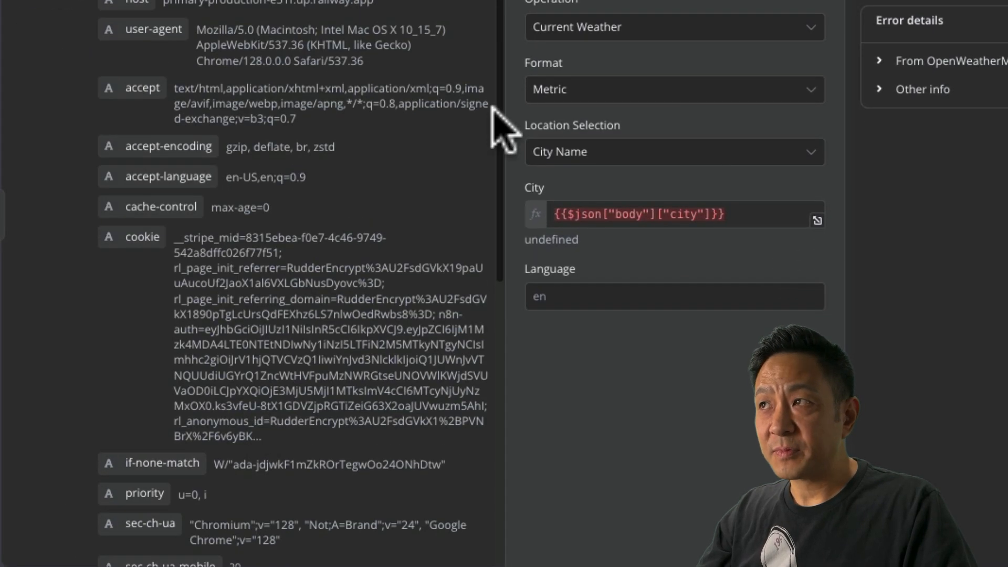
pyautogui.scroll(-10, 490, 180)
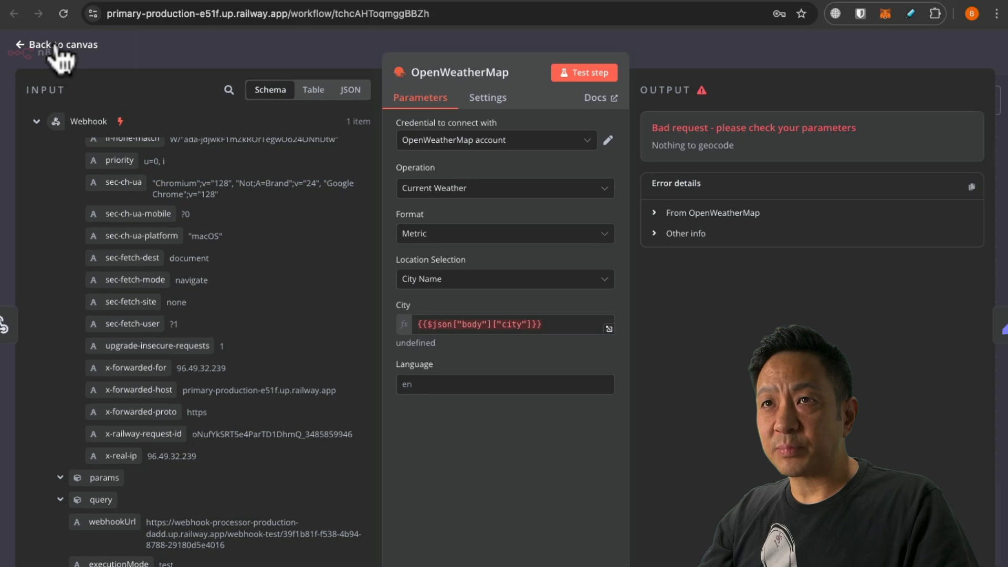
# Rerun the test calling the webhook URL with ?city=Tokyo, which returns 'Error in workflow'.
pyautogui.click(32, 49)
pyautogui.click(556, 548)
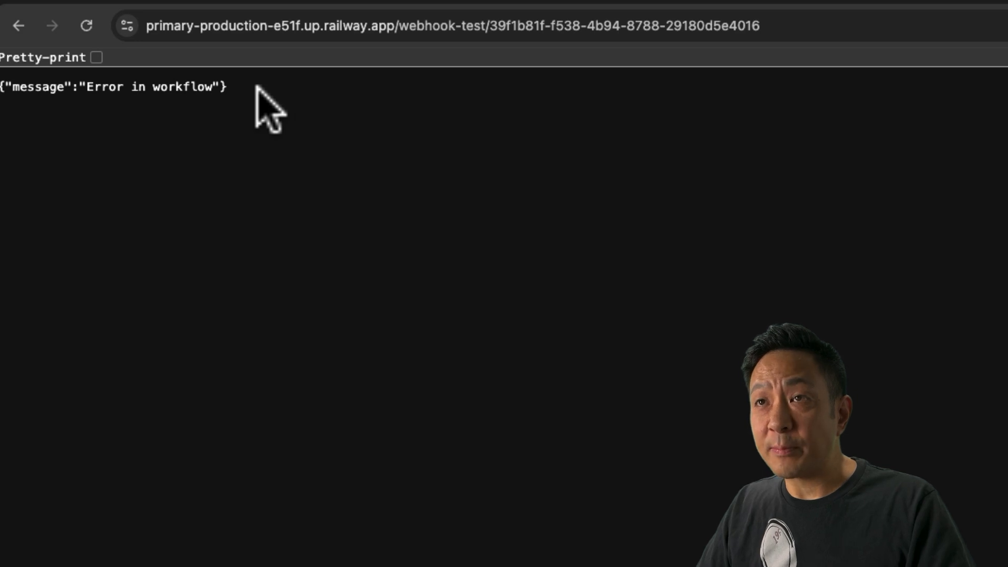
pyautogui.click(776, 30)
pyautogui.click(829, 32)
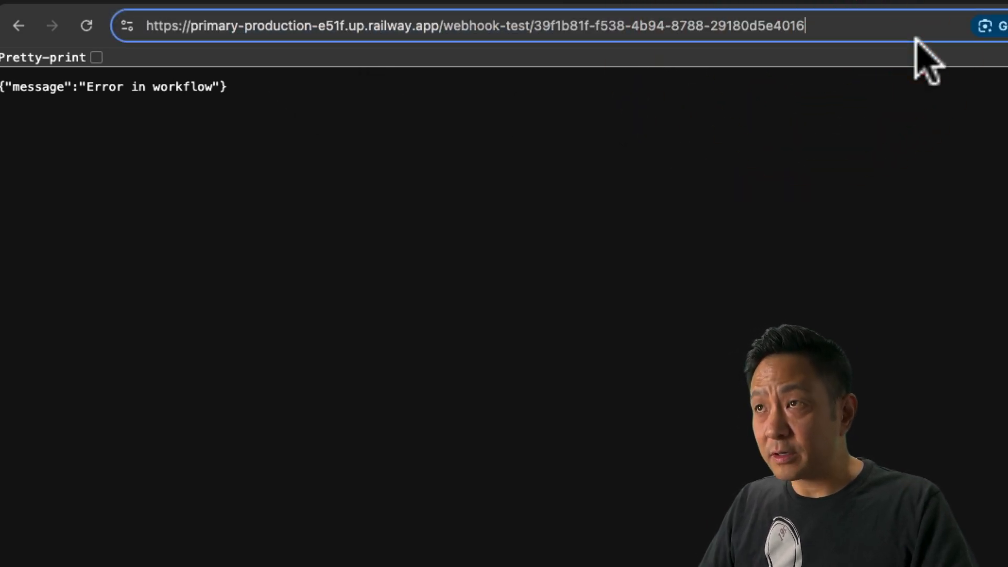
pyautogui.write('?city=')
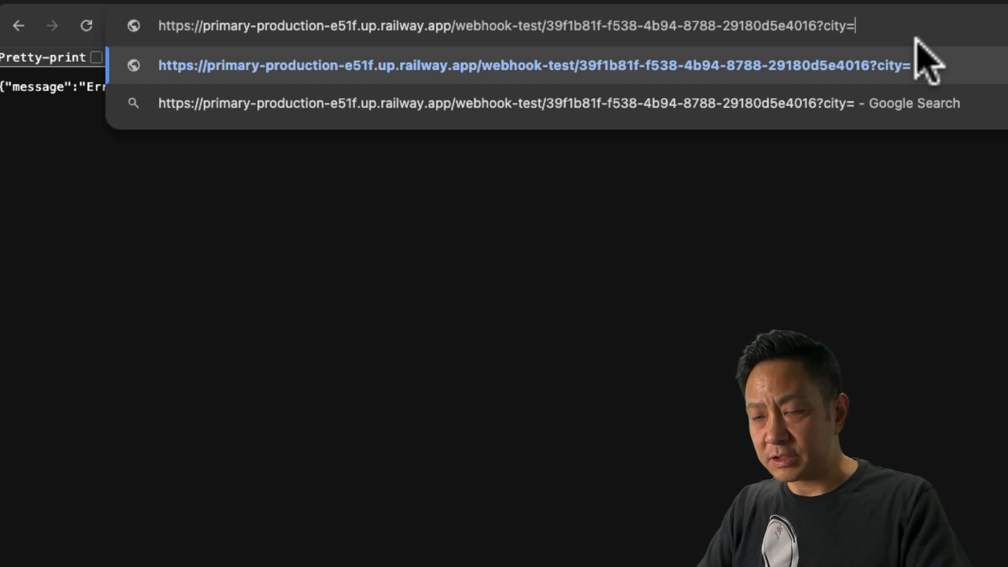
pyautogui.write('Tokyo')
pyautogui.press('Return')
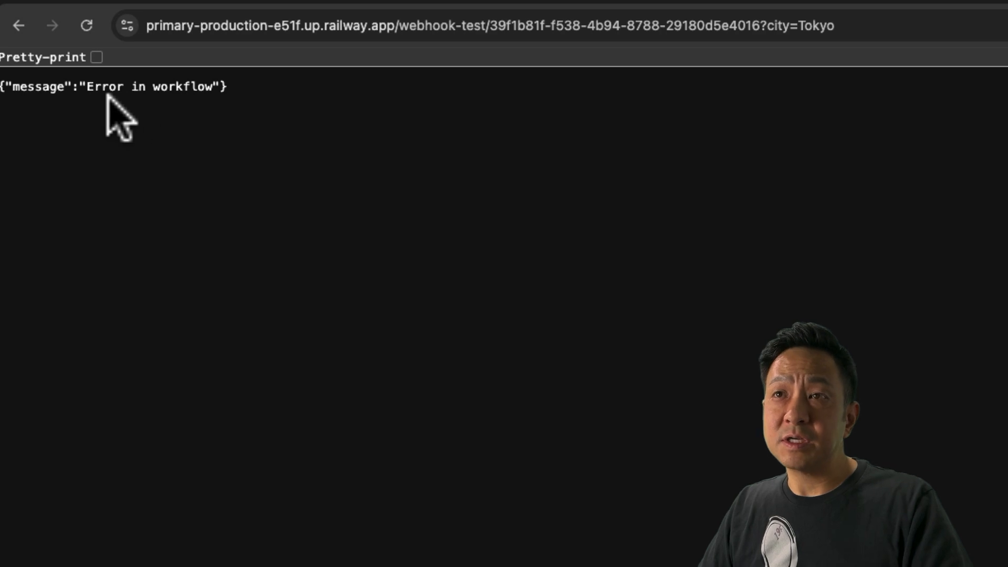
pyautogui.click(425, 8)
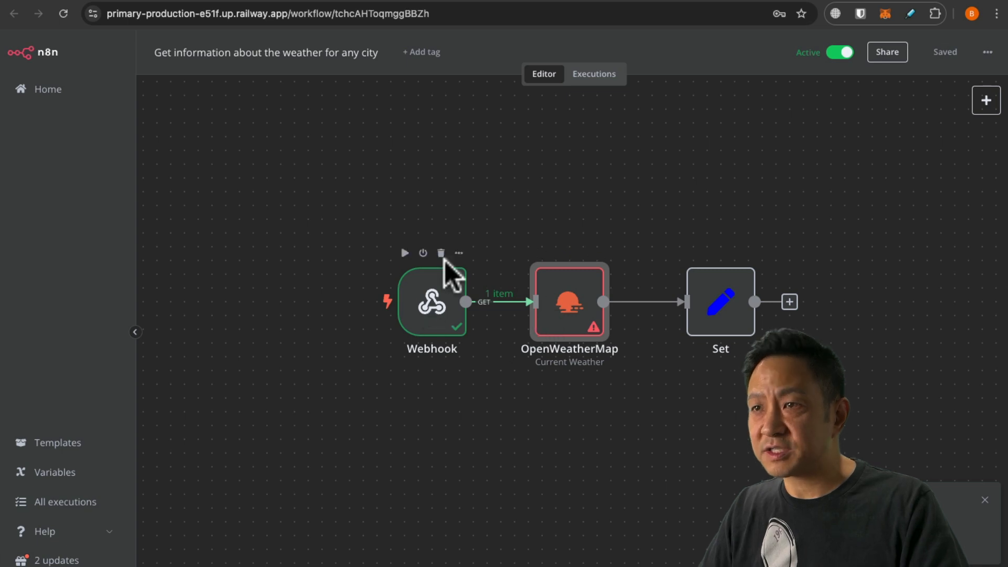
# Open the OpenWeatherMap node and inspect the incoming query city value Tokyo.
pyautogui.doubleClick(561, 304)
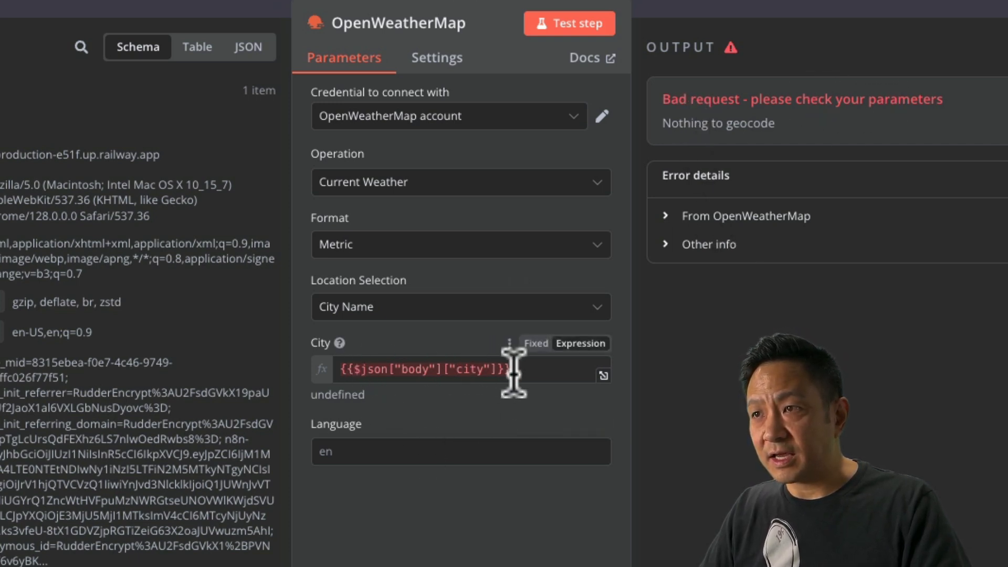
pyautogui.scroll(-8, 137, 336)
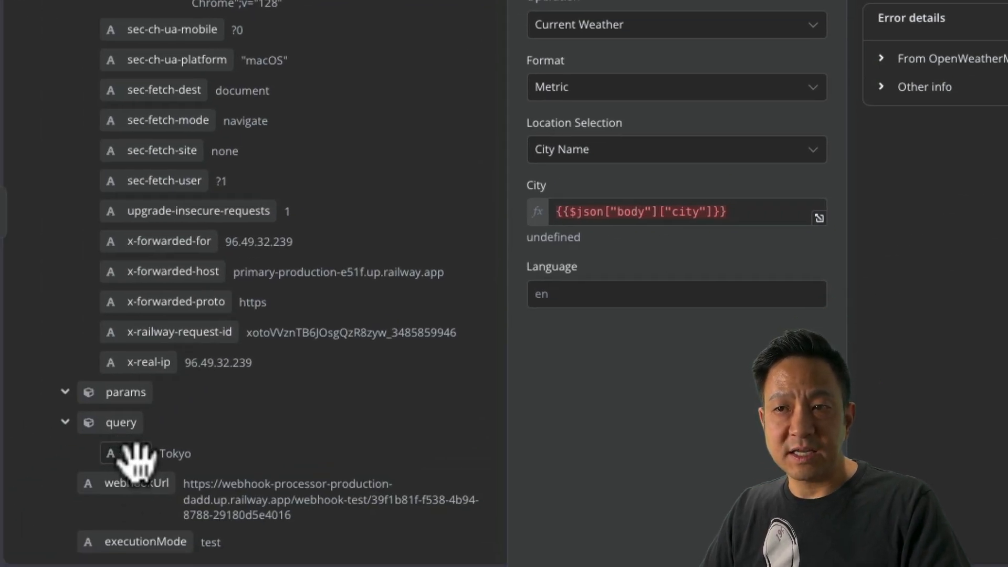
pyautogui.moveTo(161, 456); pyautogui.dragTo(197, 455)
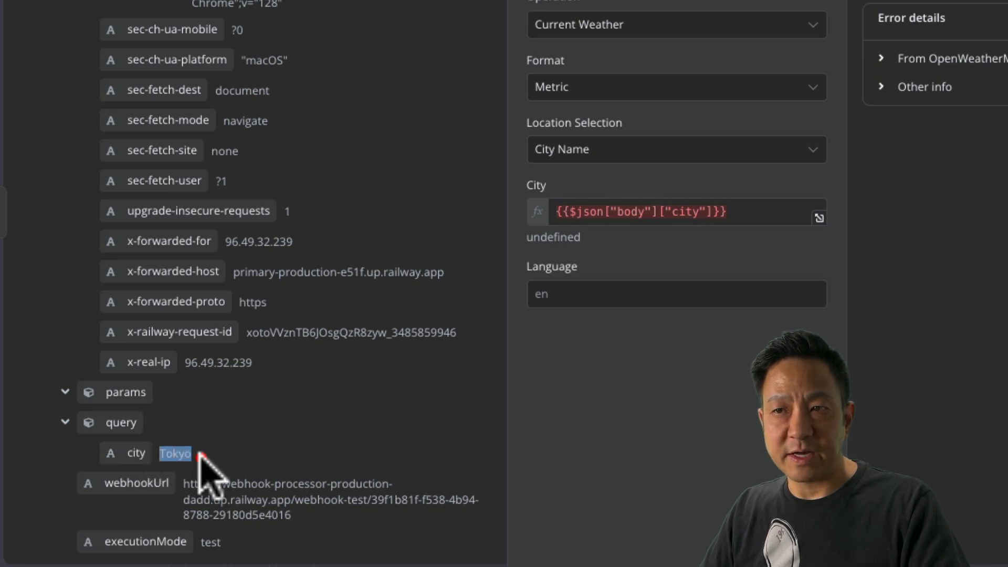
pyautogui.click(194, 456)
pyautogui.click(195, 457)
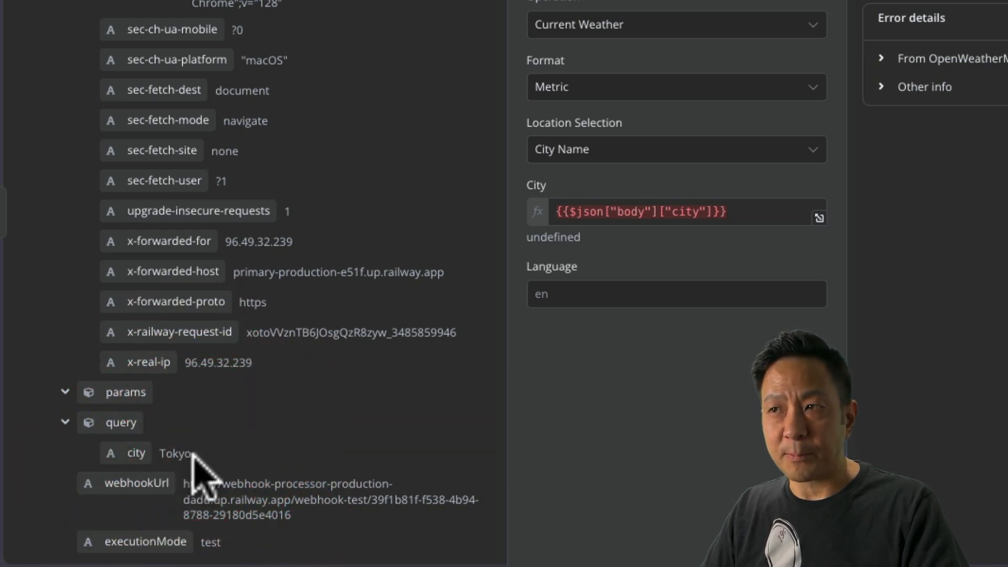
# Replace the City expression with {{ $json.query.city }} and restart test listening.
pyautogui.click(741, 214)
pyautogui.moveTo(741, 214); pyautogui.dragTo(463, 160)
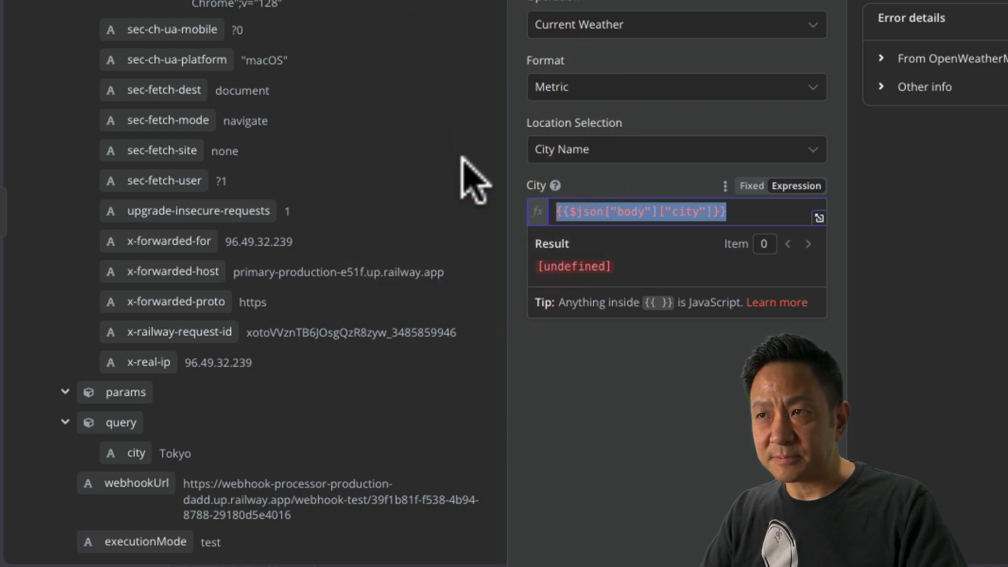
pyautogui.press('BackSpace')
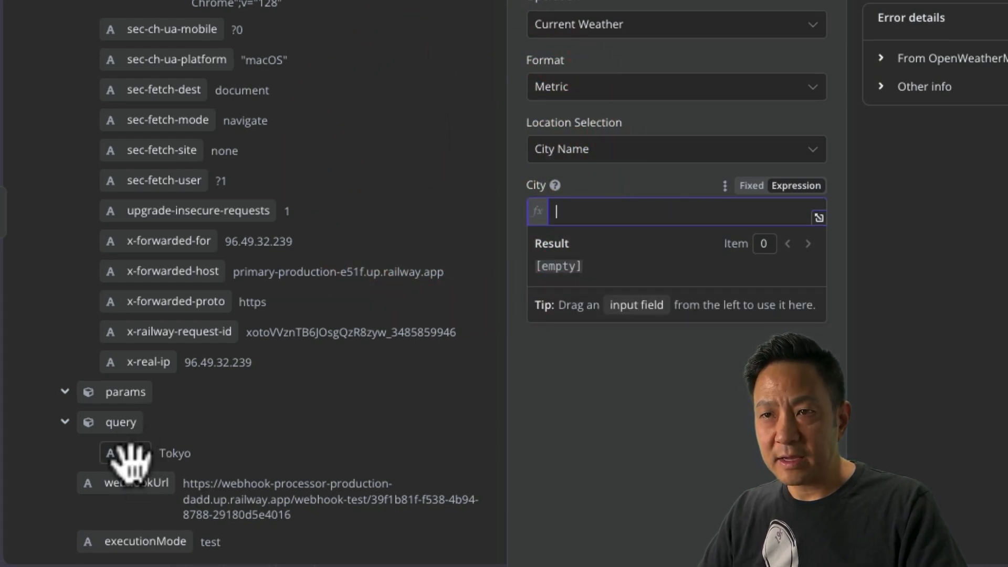
pyautogui.moveTo(129, 454); pyautogui.dragTo(591, 216)
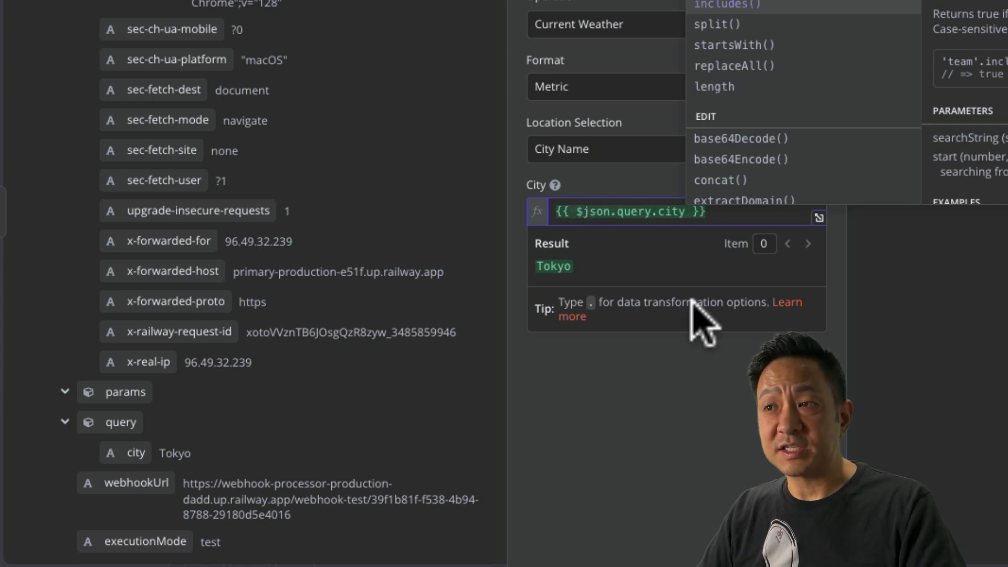
pyautogui.click(684, 407)
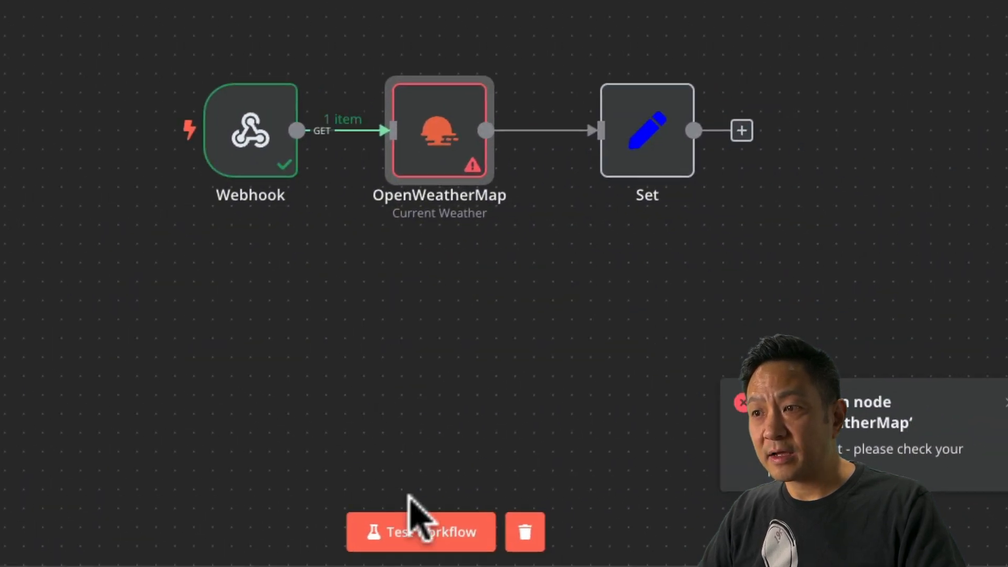
pyautogui.click(411, 529)
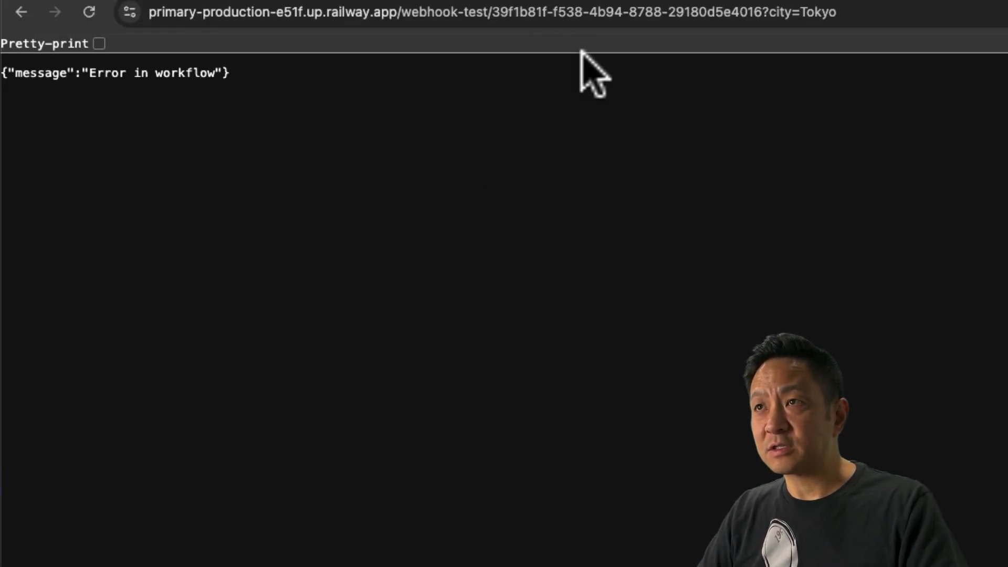
# Resend the ?city=Tokyo webhook request in Chrome, getting weather JSON for Tokyo, JP at 32.4 °C.
pyautogui.click(760, 19)
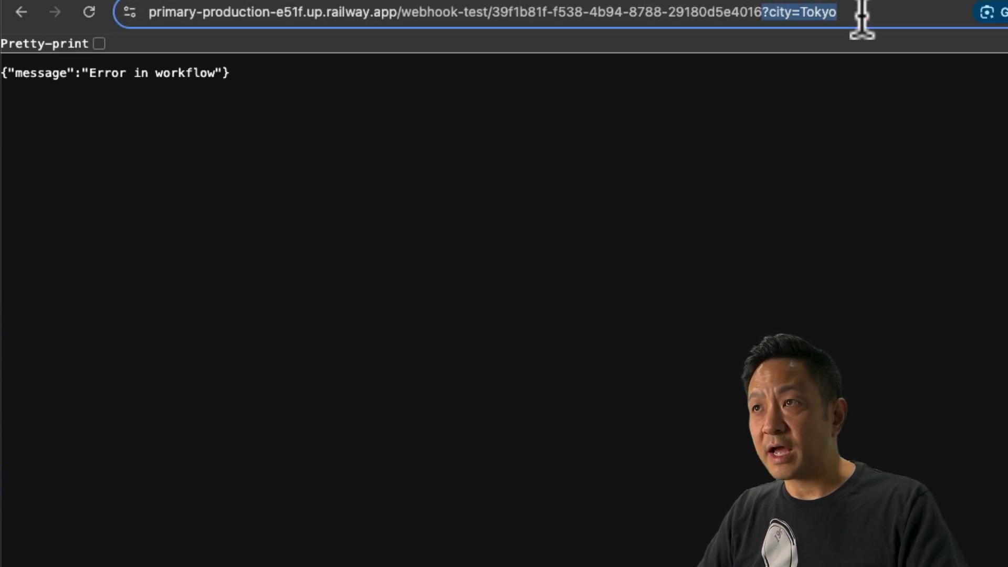
pyautogui.moveTo(862, 19); pyautogui.dragTo(862, 19)
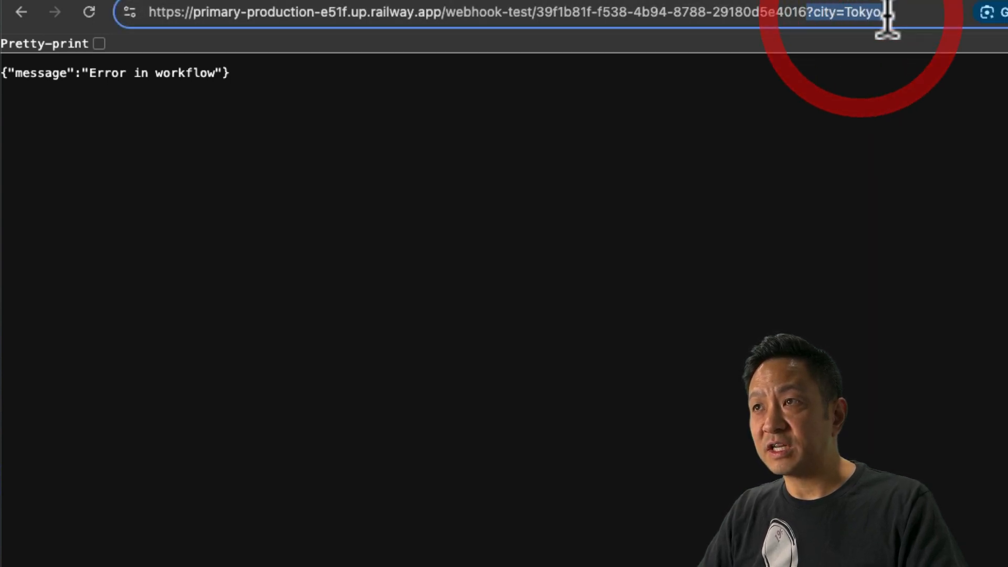
pyautogui.click(86, 11)
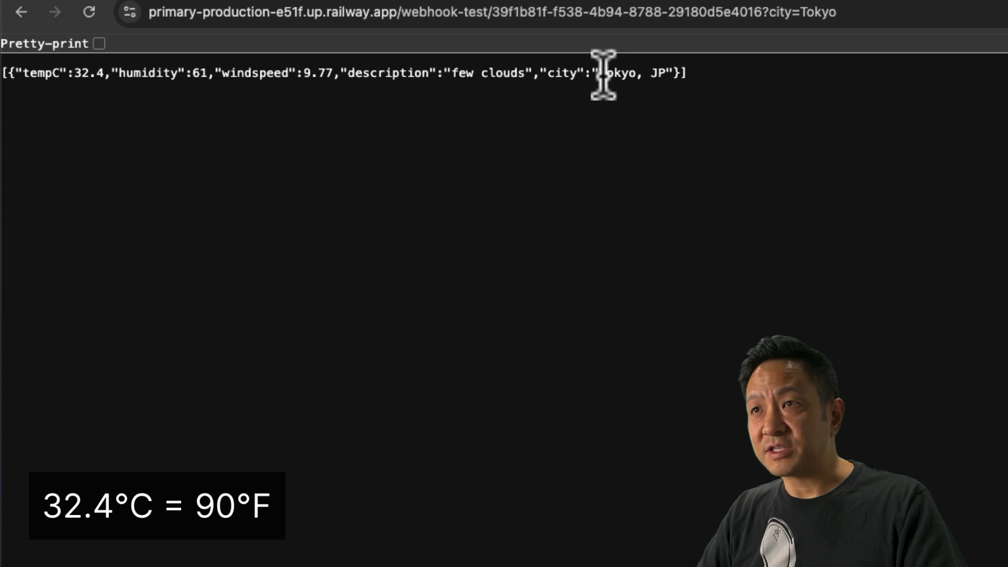
pyautogui.moveTo(603, 74); pyautogui.dragTo(668, 74)
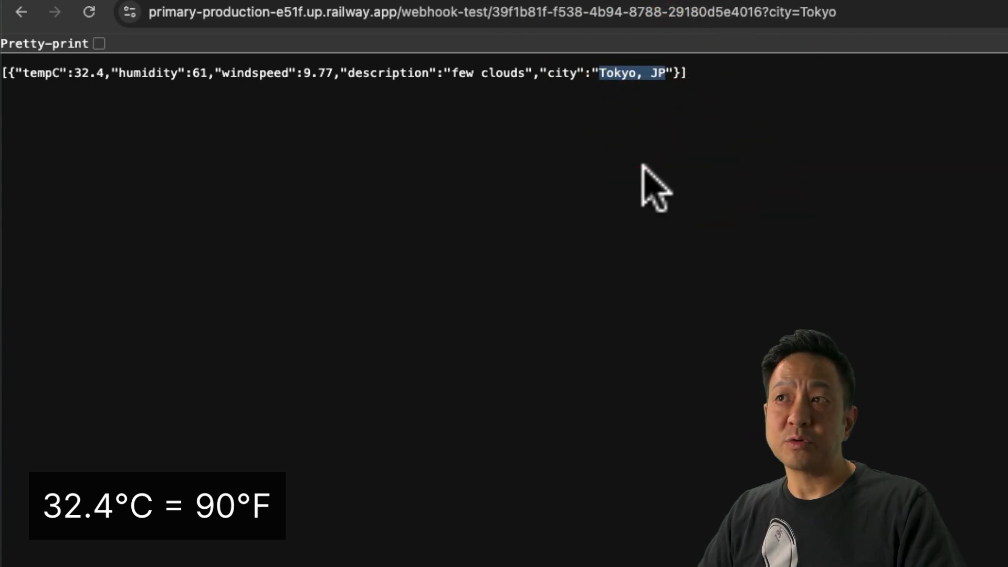
pyautogui.click(424, 1)
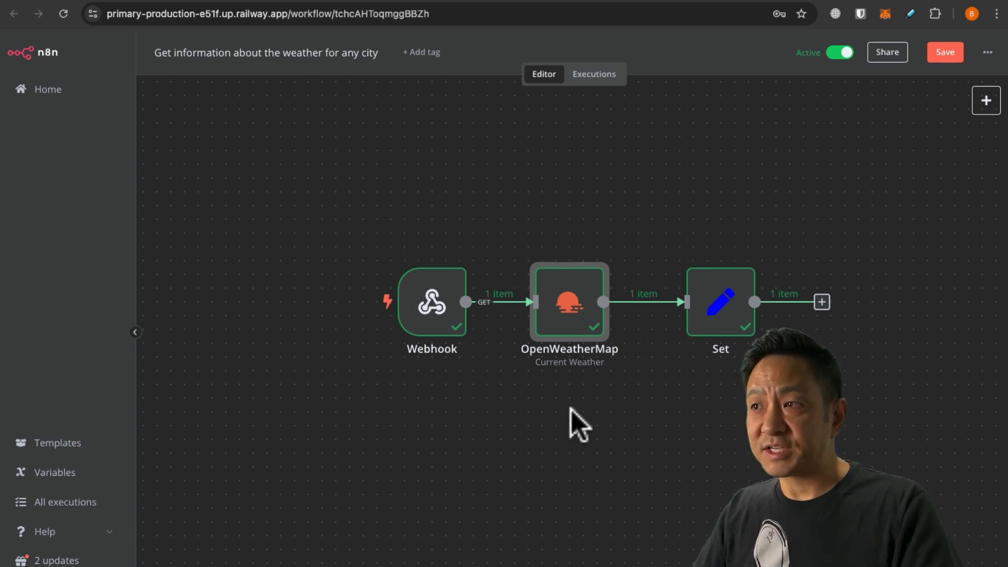
# Change the webhook URL's city to New York and request it, which returns 404.
pyautogui.click(861, 1)
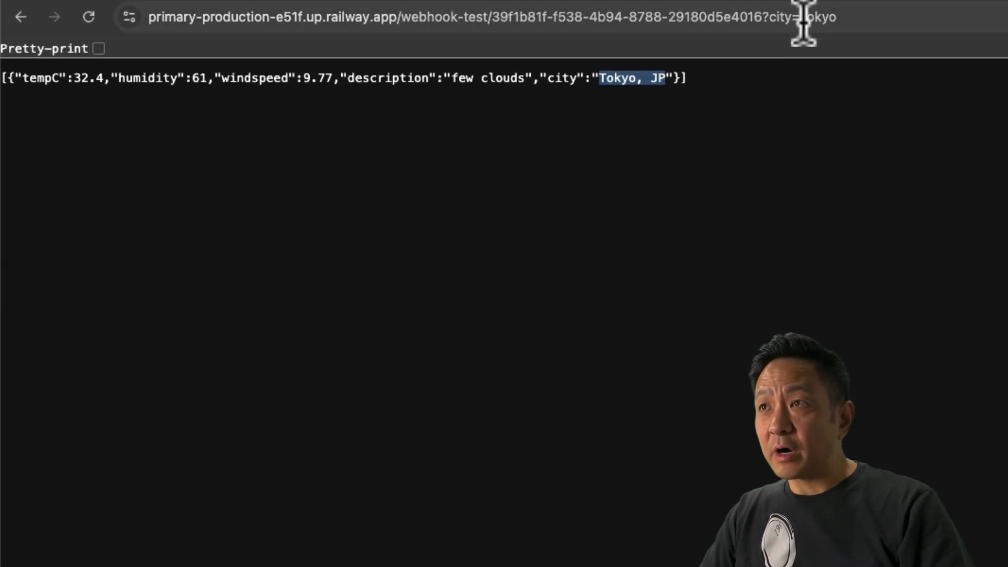
pyautogui.moveTo(802, 21); pyautogui.dragTo(908, 21)
pyautogui.write('New ')
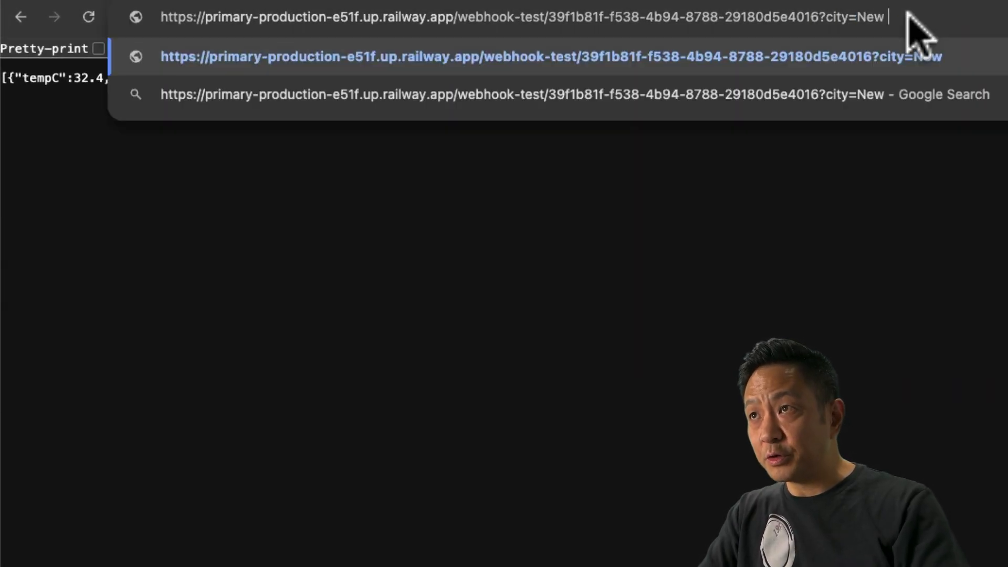
pyautogui.write('York')
pyautogui.press('Return')
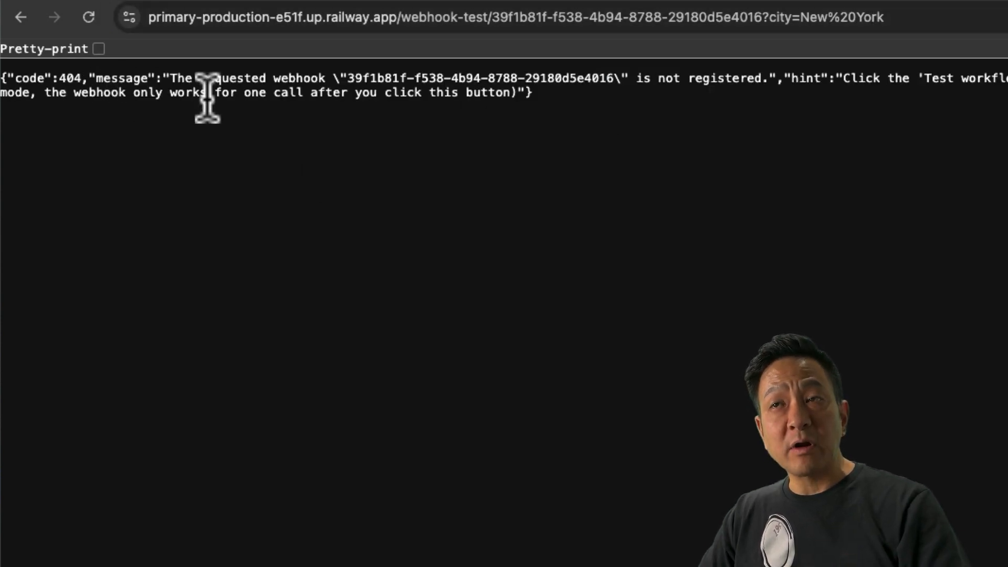
pyautogui.click(414, 1)
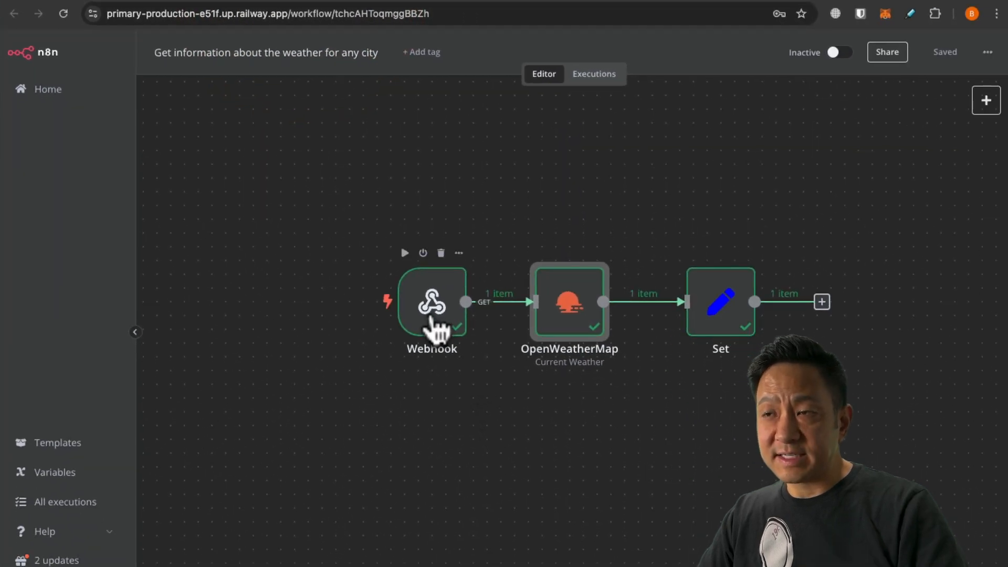
# Restart test listening in n8n and resend the New York webhook request successfully.
pyautogui.doubleClick(430, 313)
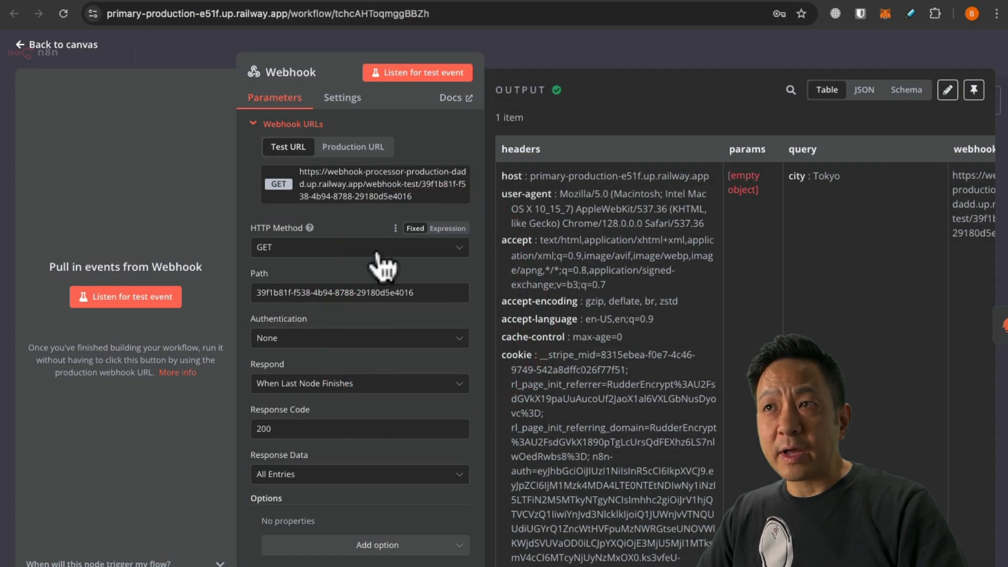
pyautogui.click(46, 45)
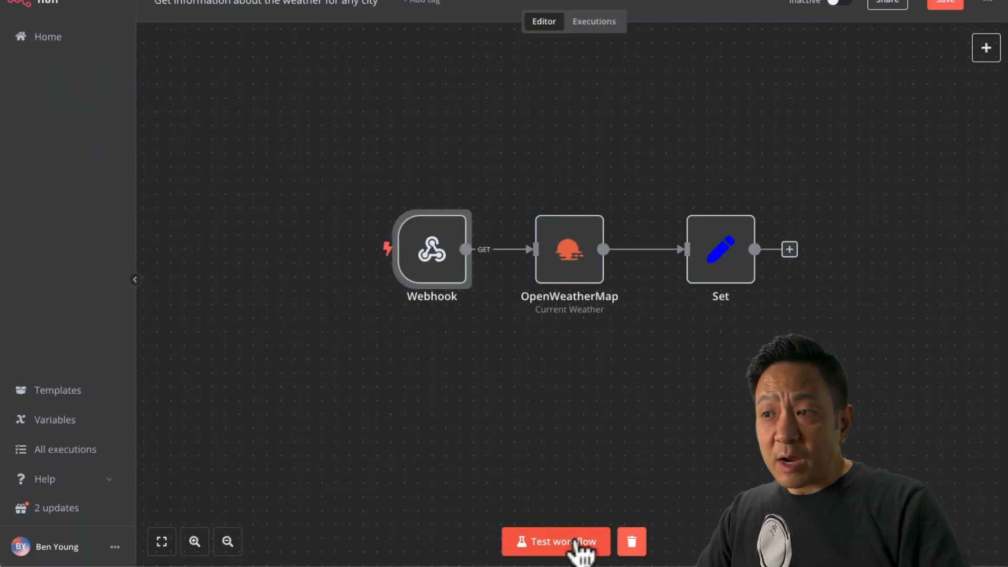
pyautogui.click(580, 543)
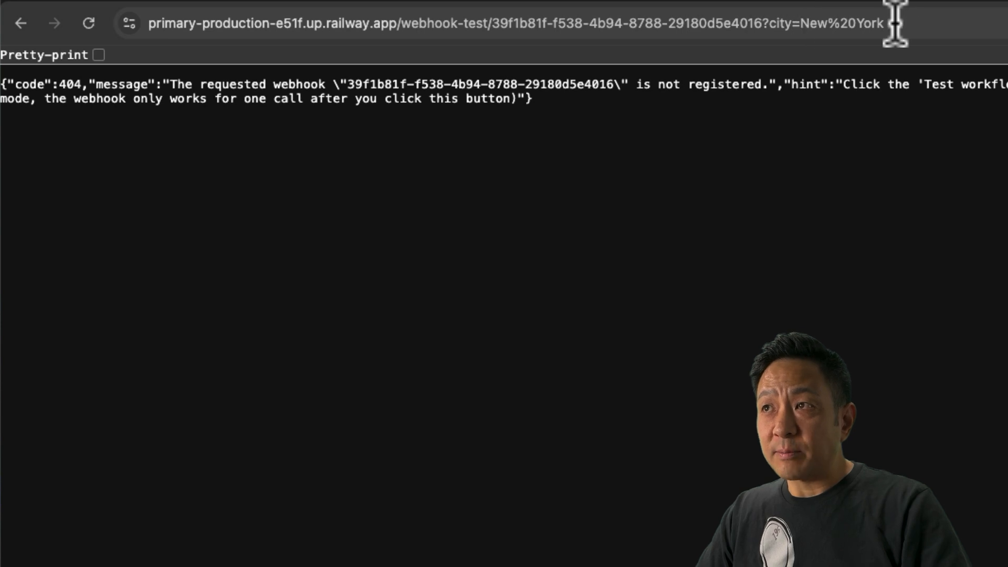
pyautogui.click(894, 23)
pyautogui.press('Return')
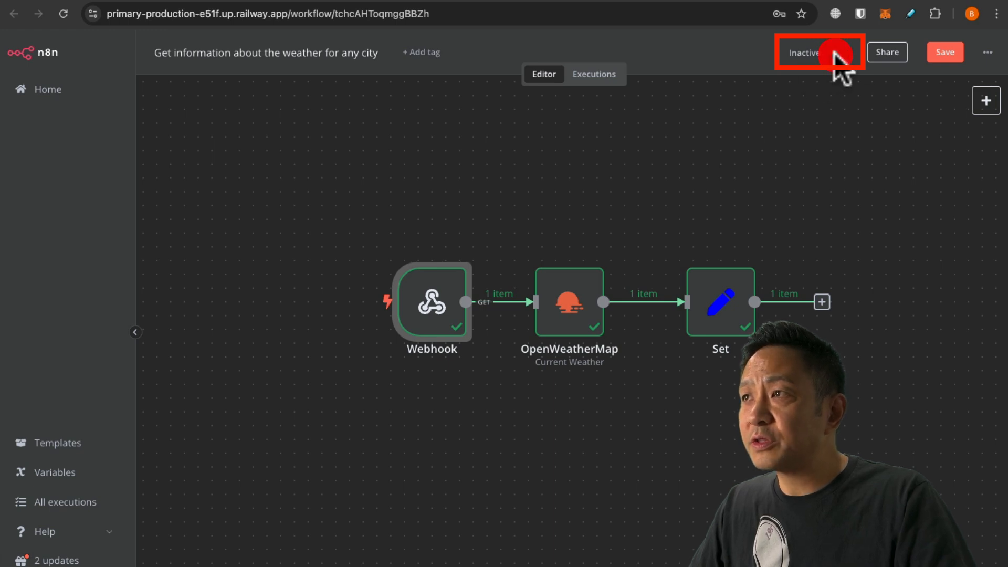
# Toggle the weather workflow to Active and dismiss the Workflow activated notice.
pyautogui.click(835, 52)
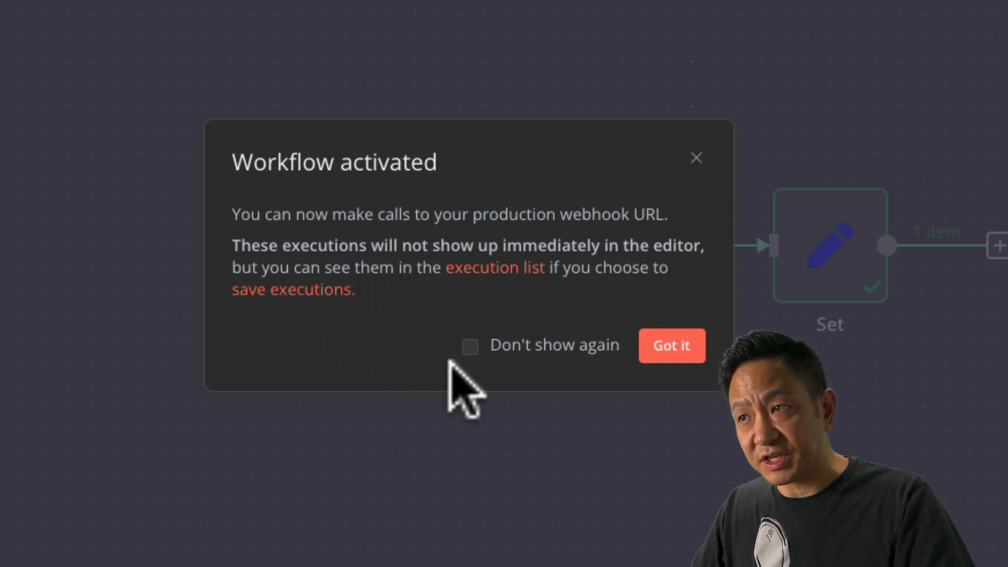
pyautogui.click(677, 346)
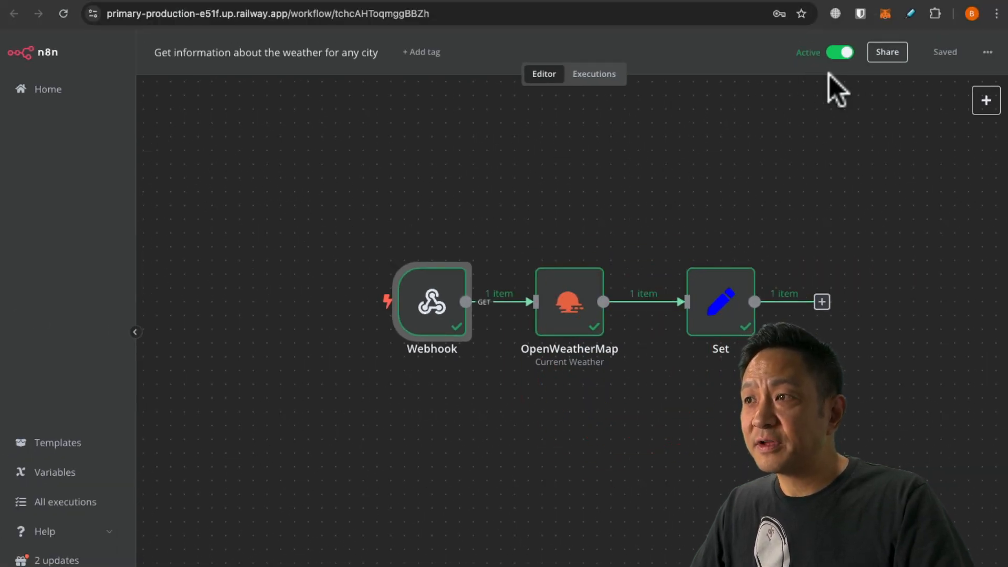
# Copy the Webhook node's Production URL and open it in a new Chrome tab.
pyautogui.doubleClick(431, 300)
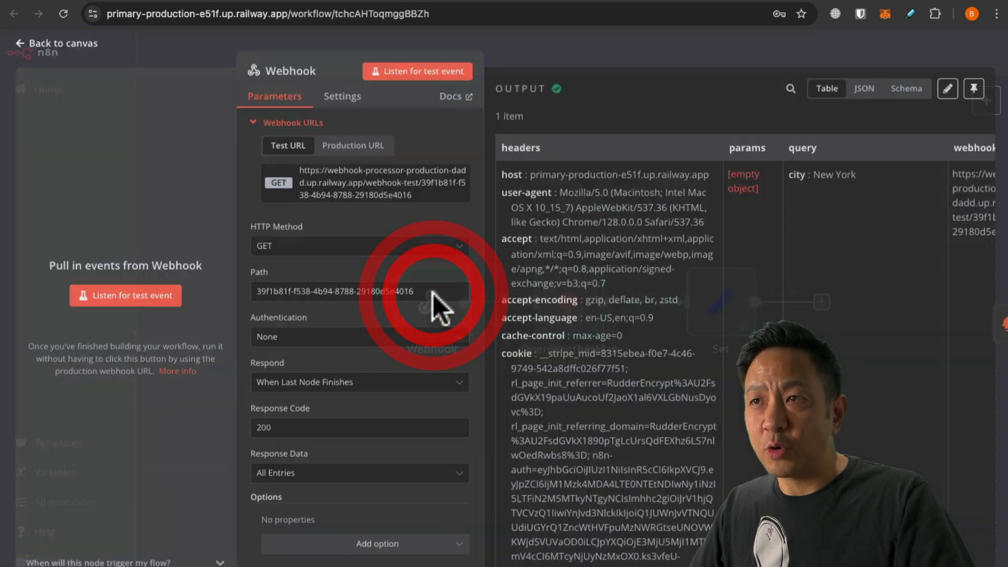
pyautogui.click(351, 148)
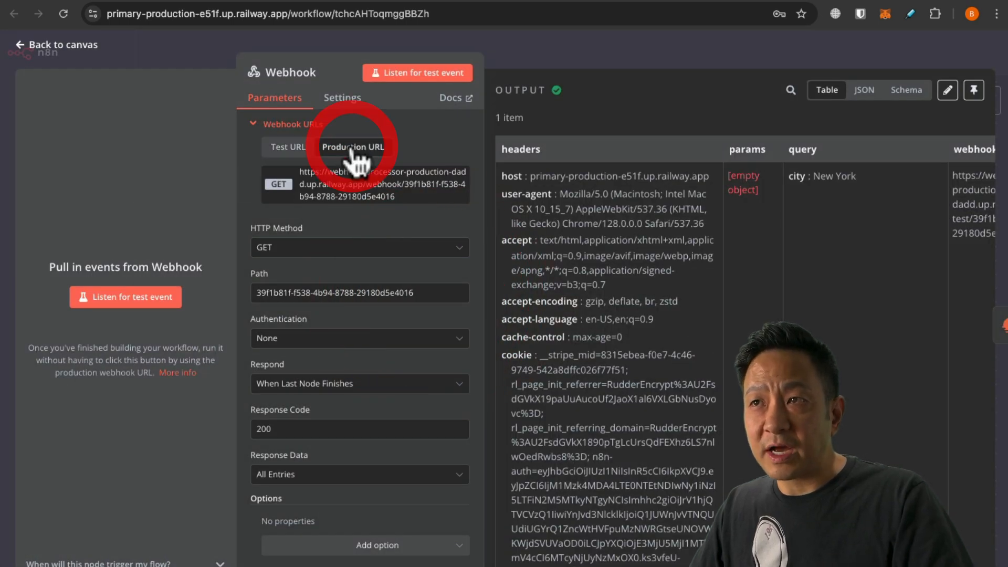
pyautogui.click(368, 187)
pyautogui.press('super+t')
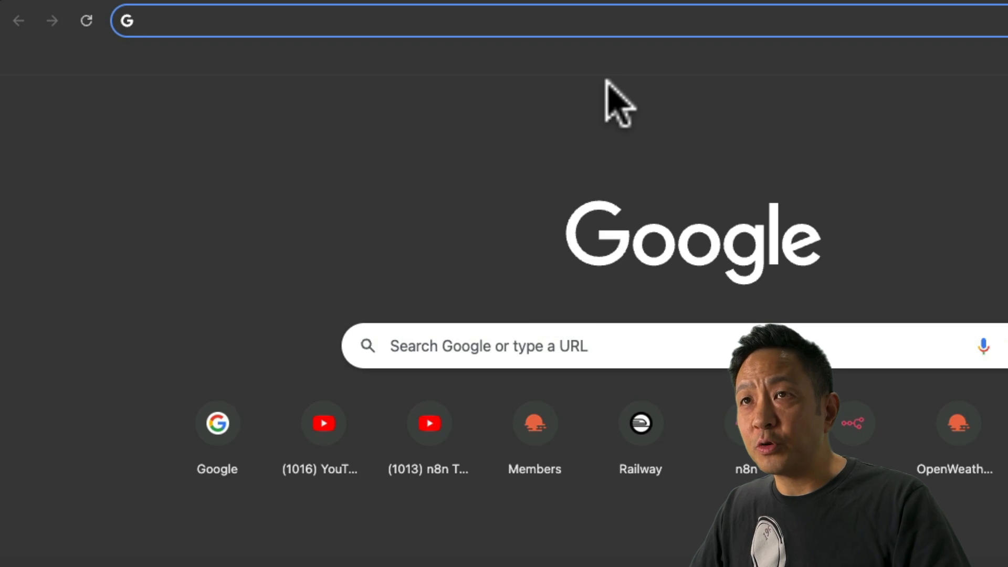
pyautogui.press('super+v')
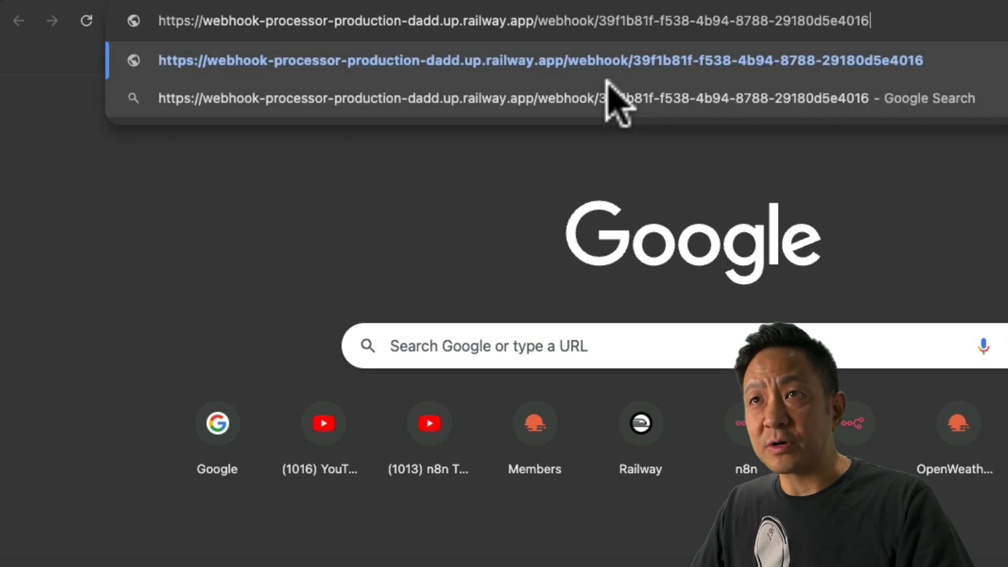
pyautogui.press('Return')
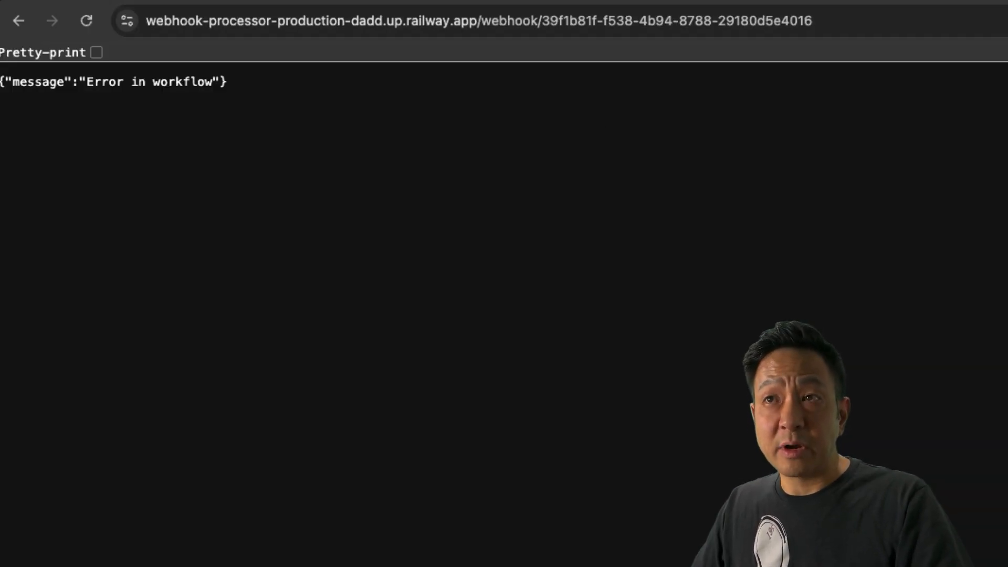
# Append ?city=Vancouver to the production URL, getting 13.94 °C with scattered clouds.
pyautogui.click(855, 21)
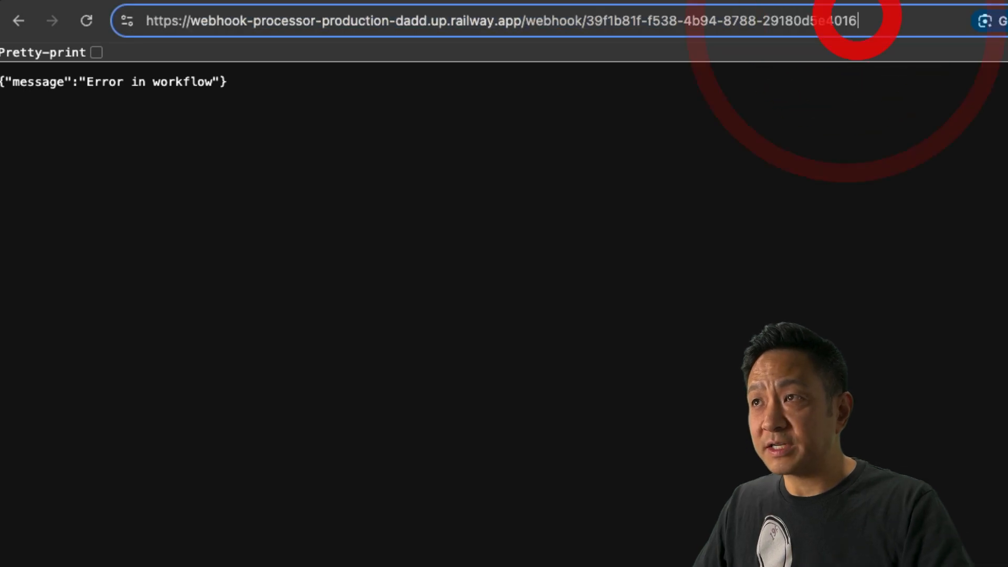
pyautogui.write('?')
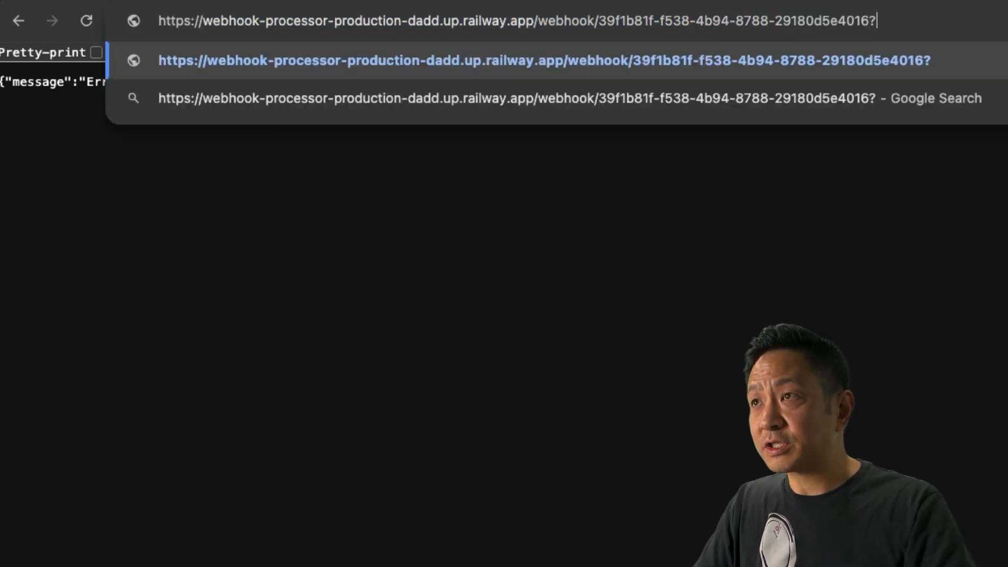
pyautogui.write('city=Van')
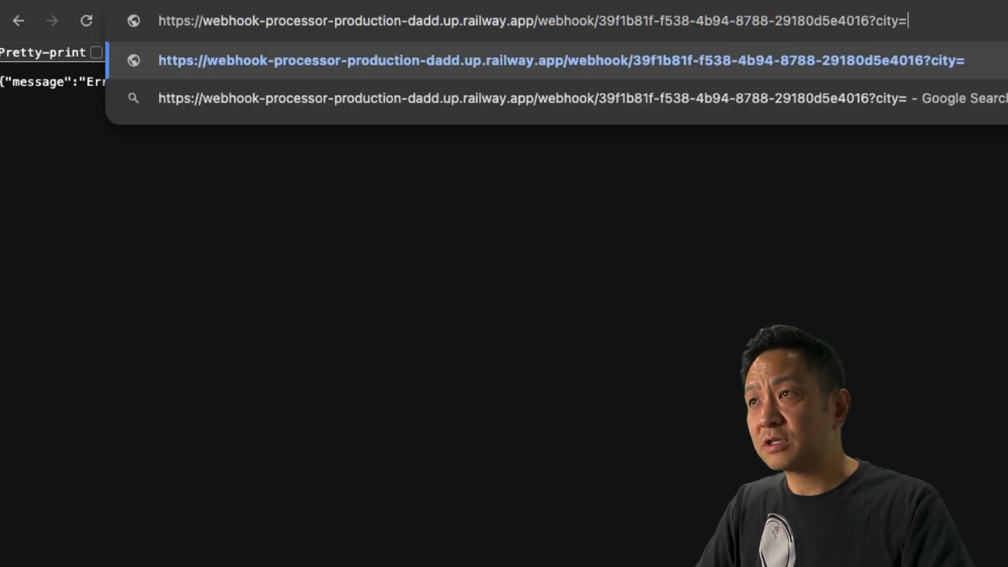
pyautogui.write('couver')
pyautogui.press('Return')
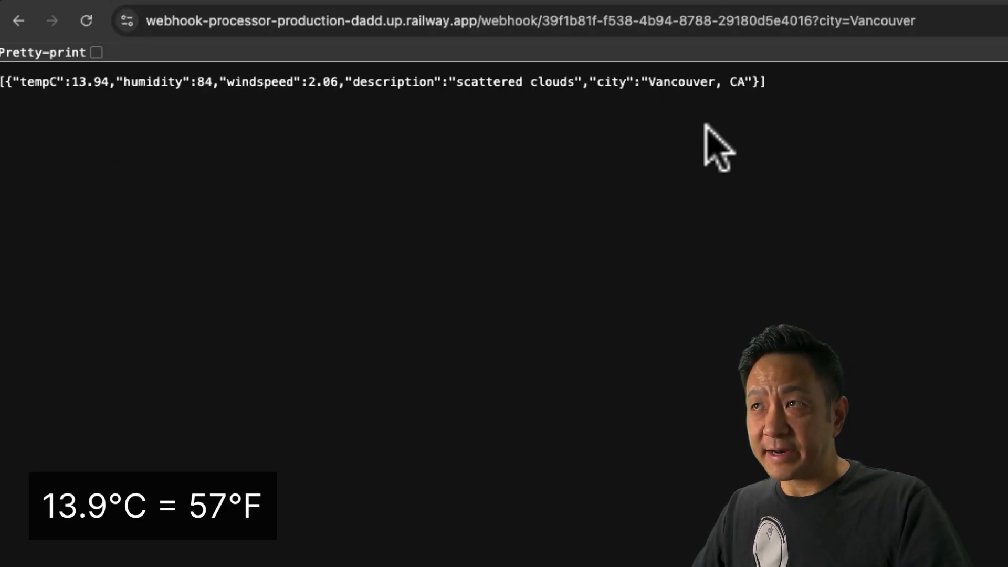
pyautogui.click(288, 10)
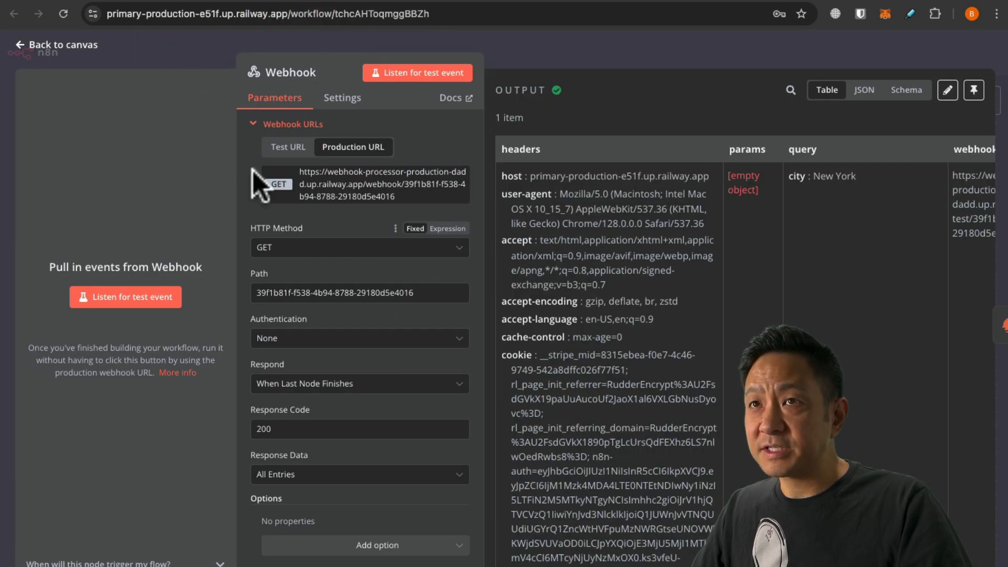
# Close the Webhook node panel to show the Webhook, OpenWeatherMap and Set nodes.
pyautogui.click(78, 45)
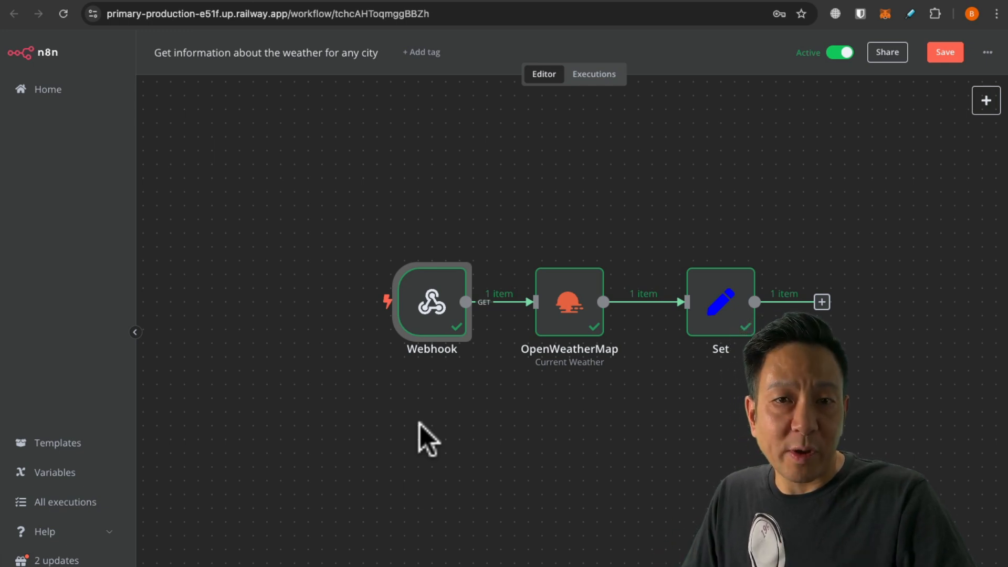
pyautogui.moveTo(578, 256)
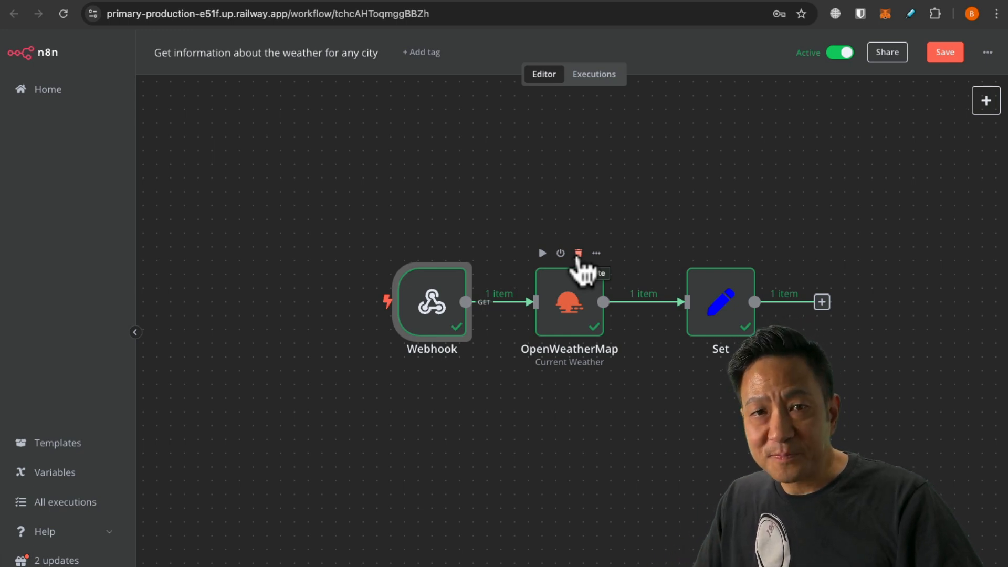
# Add an If node after Set with the condition tempC is greater than 20.
pyautogui.click(822, 303)
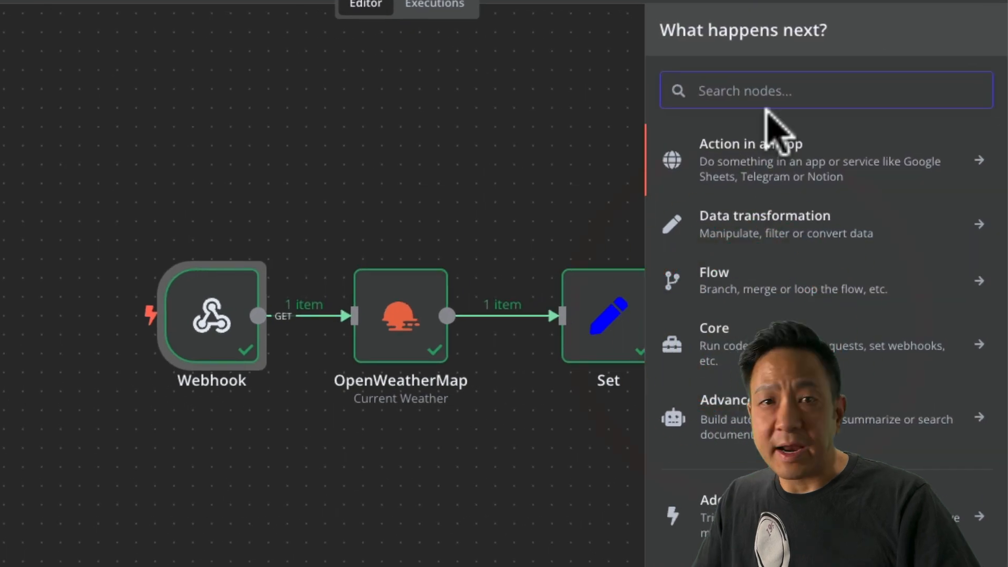
pyautogui.write('if')
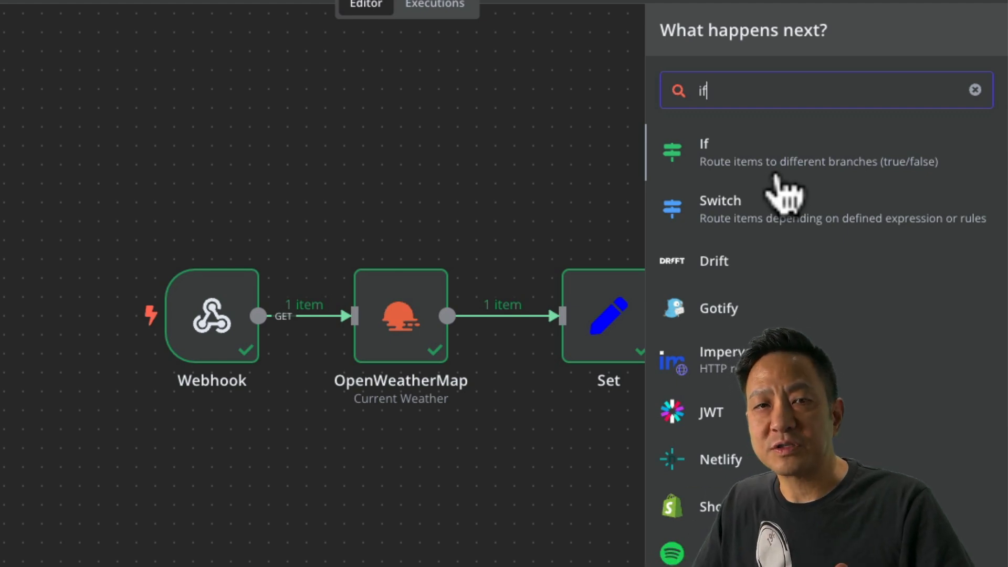
pyautogui.click(776, 176)
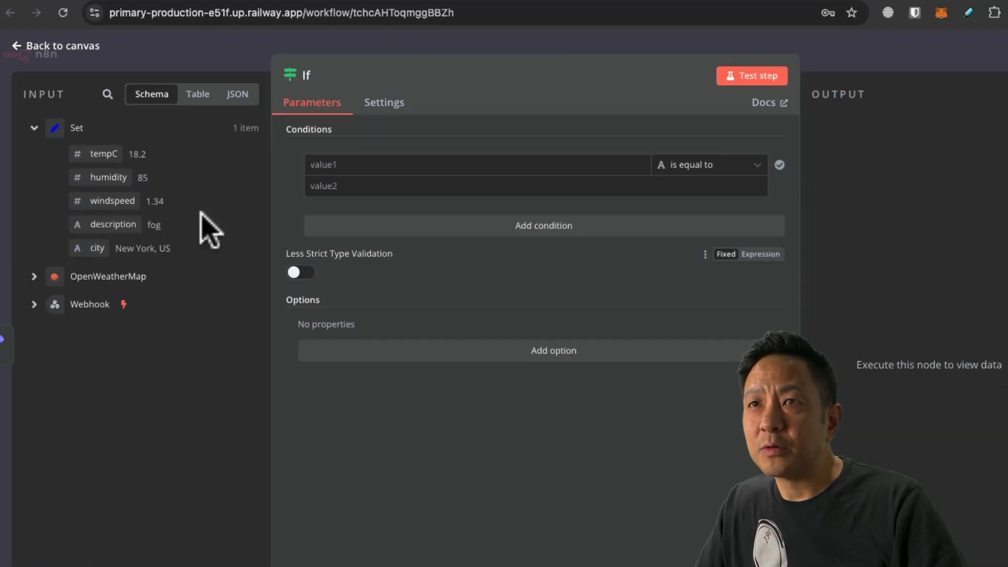
pyautogui.moveTo(99, 156); pyautogui.dragTo(331, 172)
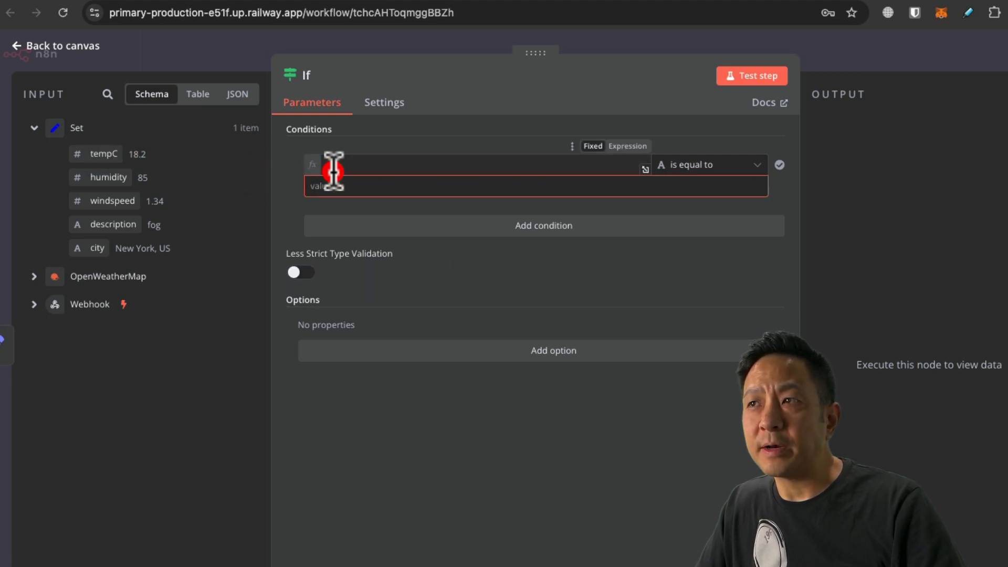
pyautogui.click(754, 165)
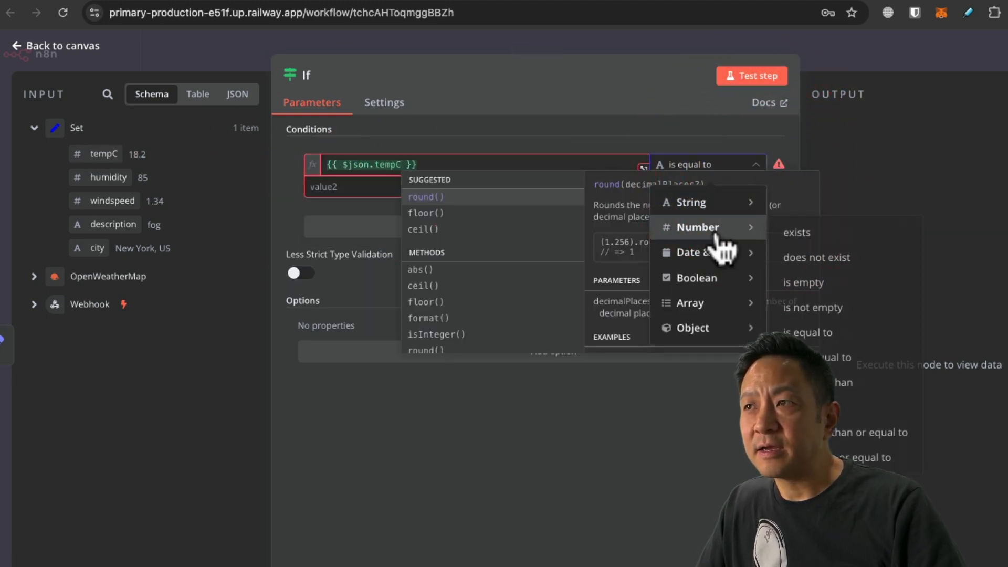
pyautogui.moveTo(698, 227)
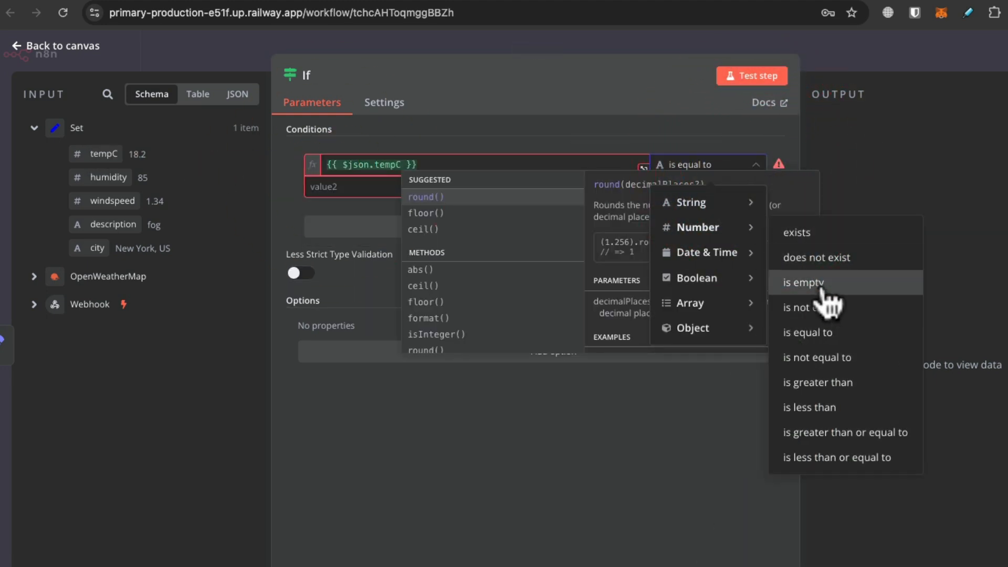
pyautogui.click(835, 386)
pyautogui.click(331, 184)
pyautogui.write('20')
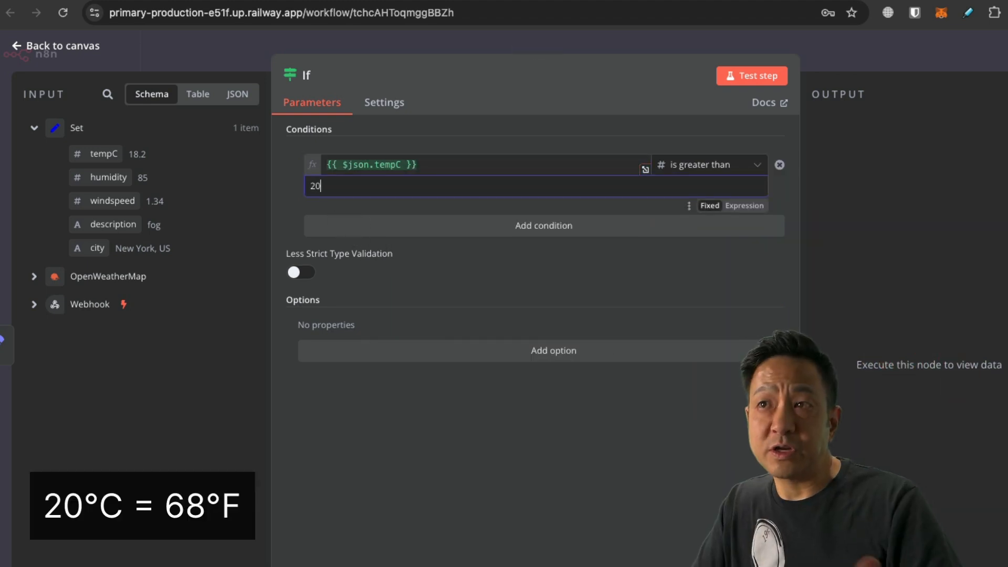
pyautogui.click(419, 199)
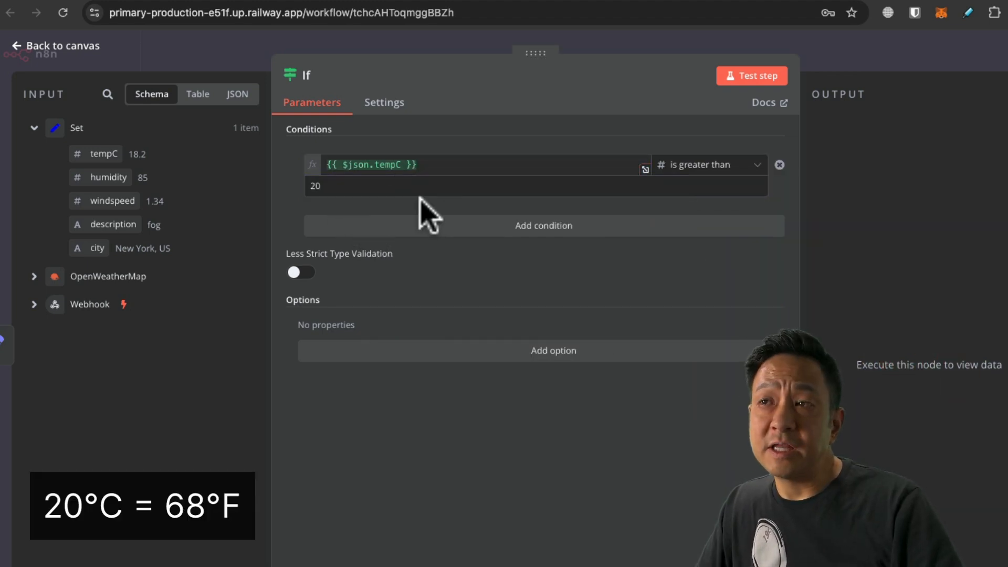
# Add a second AND condition: tempC is less than 30.
pyautogui.click(544, 231)
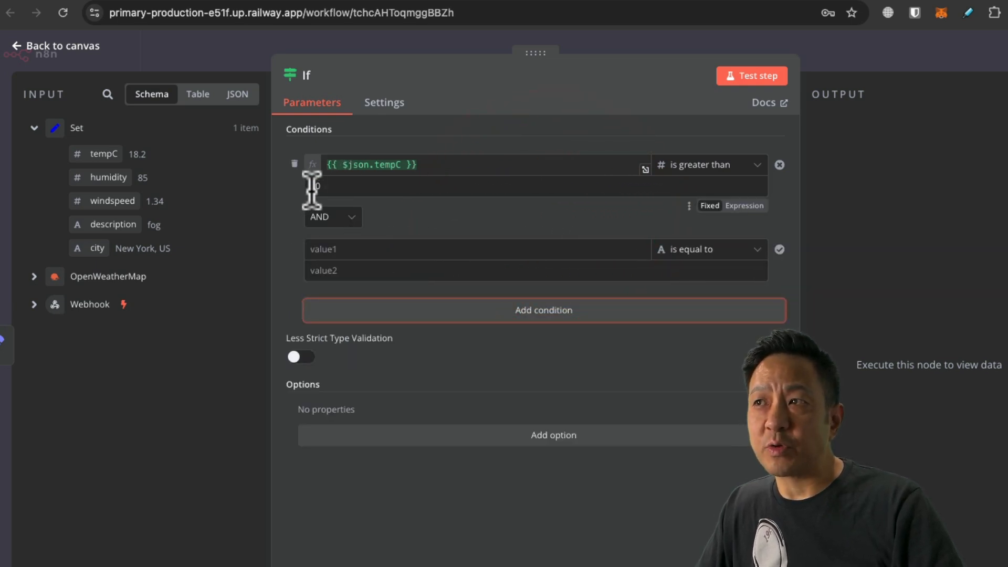
pyautogui.click(352, 216)
pyautogui.click(336, 255)
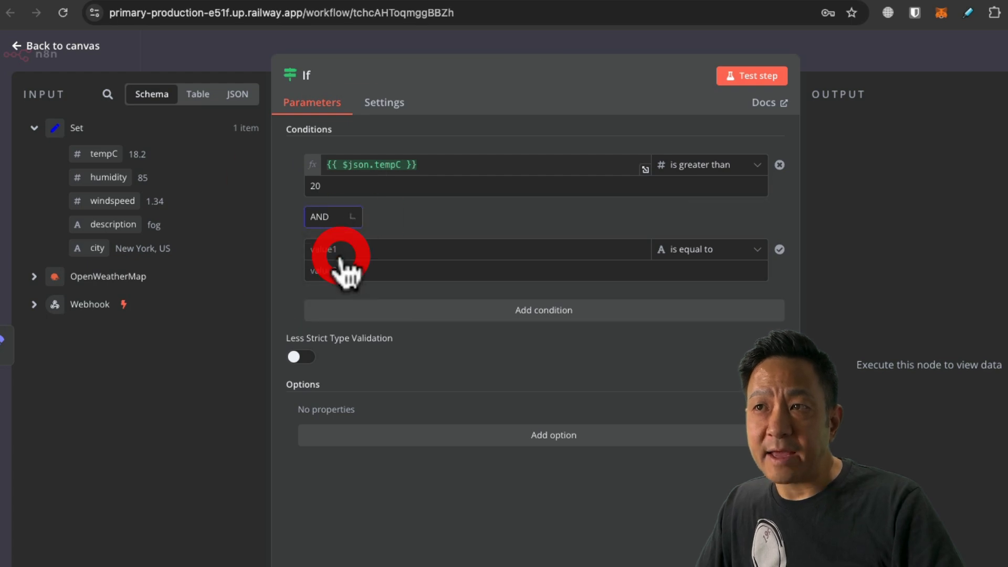
pyautogui.moveTo(131, 147); pyautogui.dragTo(360, 257)
pyautogui.click(701, 250)
pyautogui.moveTo(705, 314)
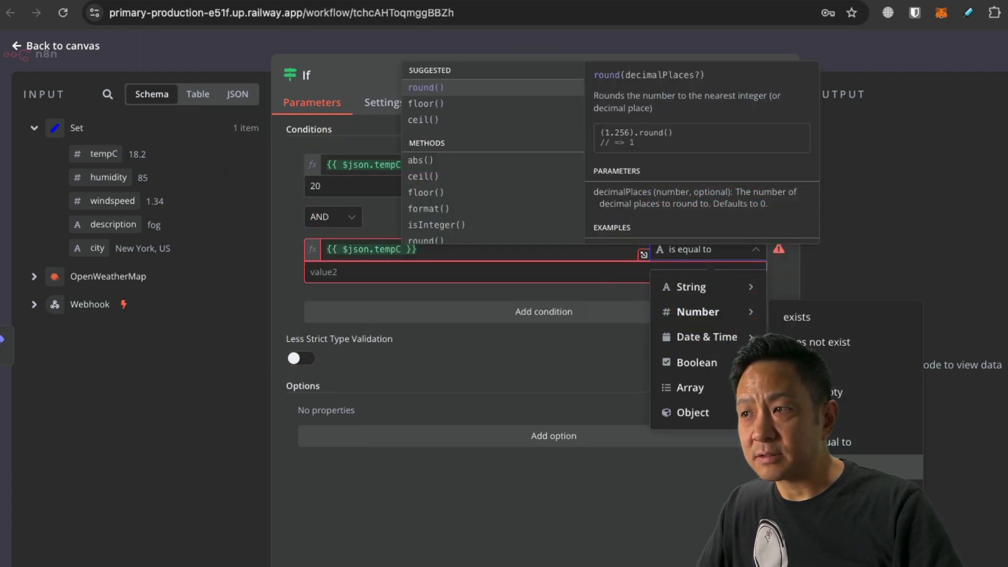
pyautogui.click(812, 495)
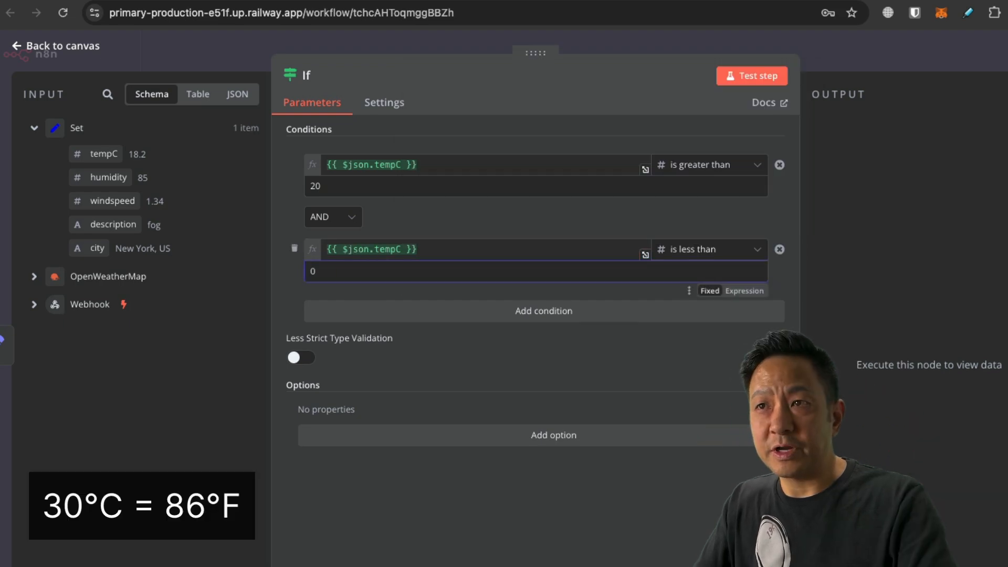
pyautogui.press('Delete')
pyautogui.click(66, 45)
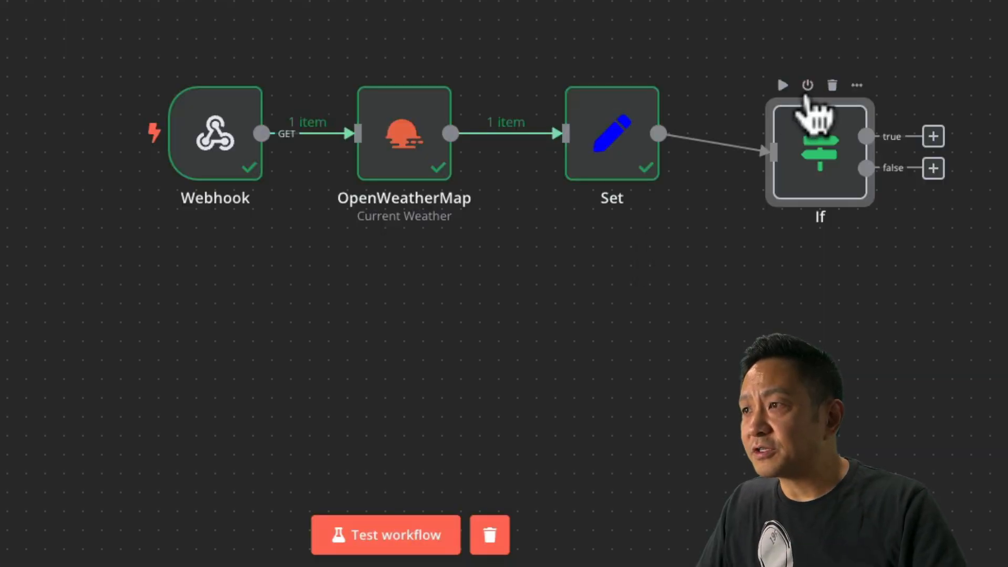
# Delete the If node and add a Switch node after Set instead.
pyautogui.click(832, 85)
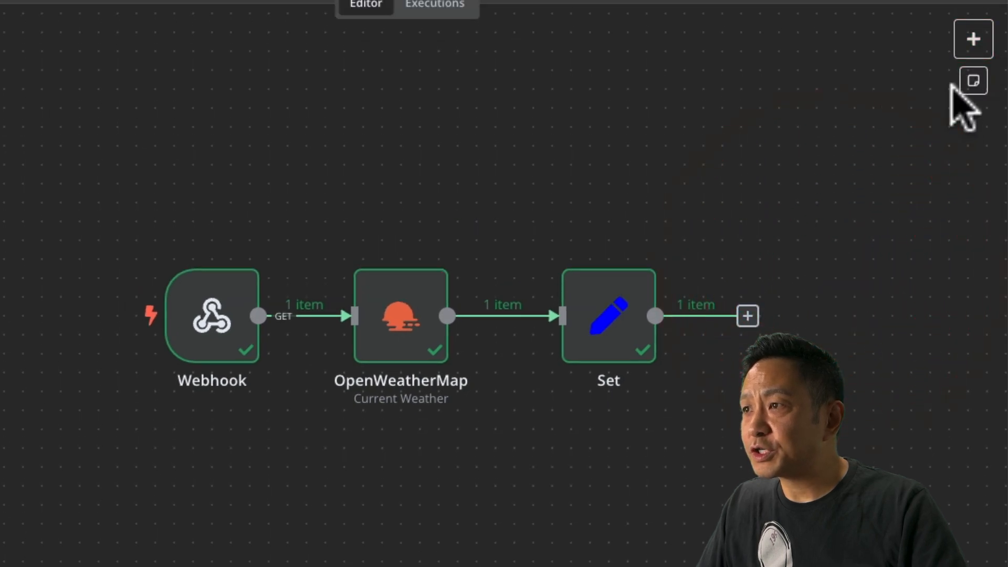
pyautogui.click(747, 315)
pyautogui.write('if')
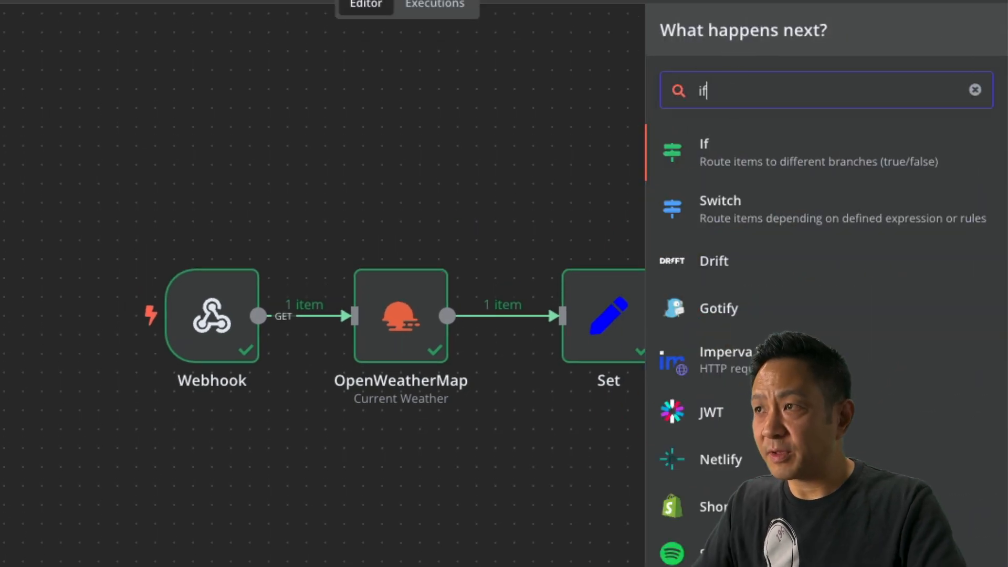
pyautogui.click(717, 216)
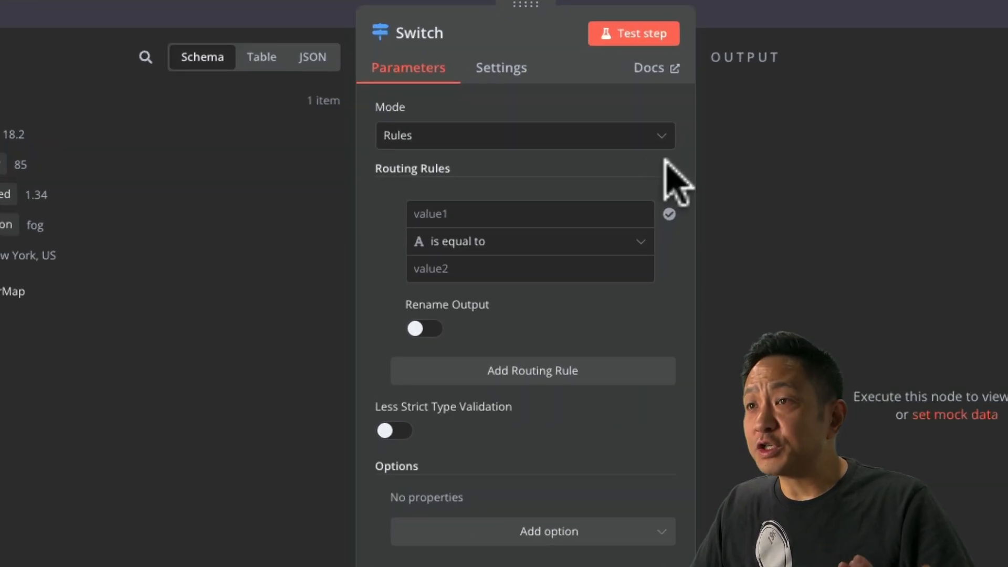
# Set the Switch node to Expression mode with 4 outputs and an empty Output Index.
pyautogui.click(602, 134)
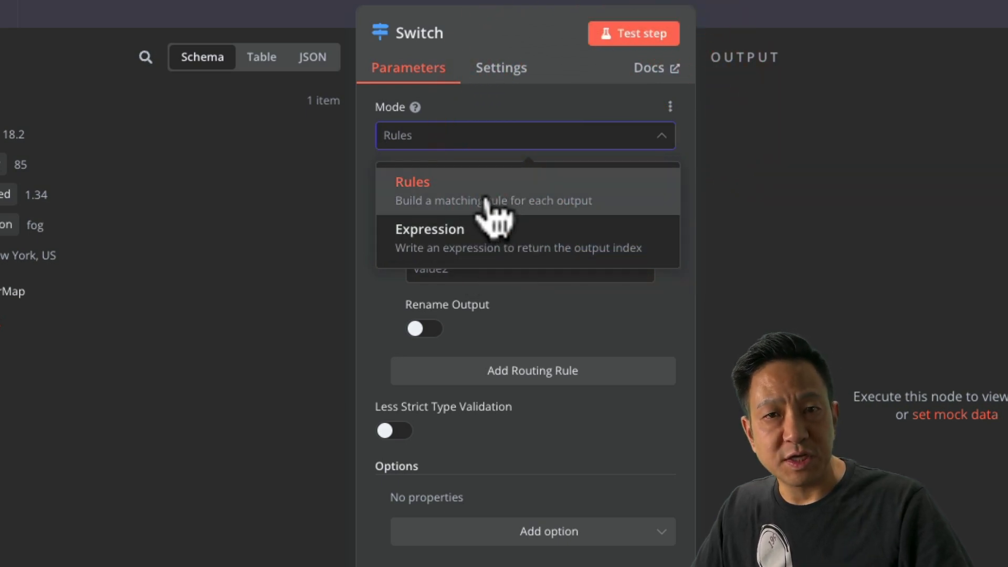
pyautogui.click(501, 253)
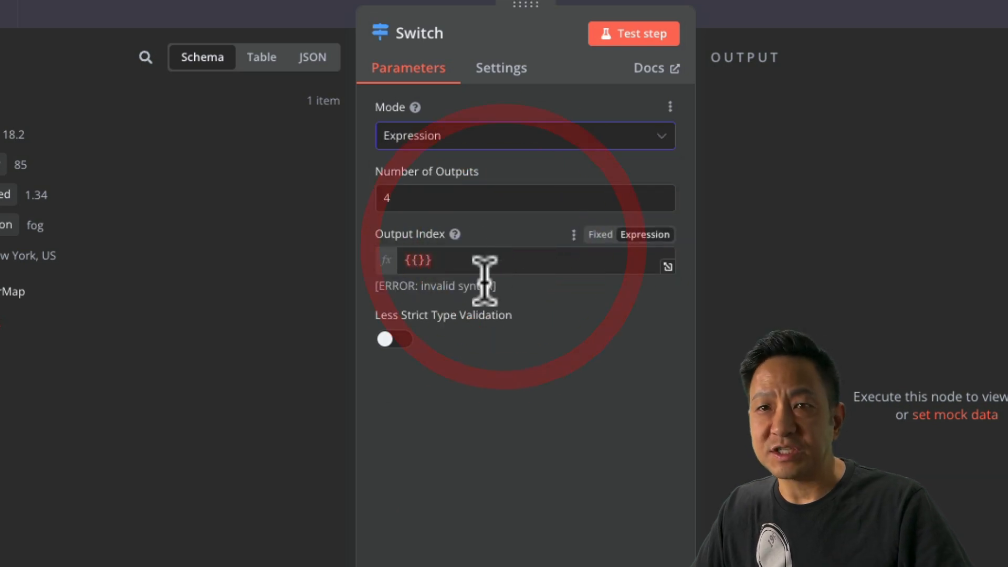
pyautogui.click(417, 260)
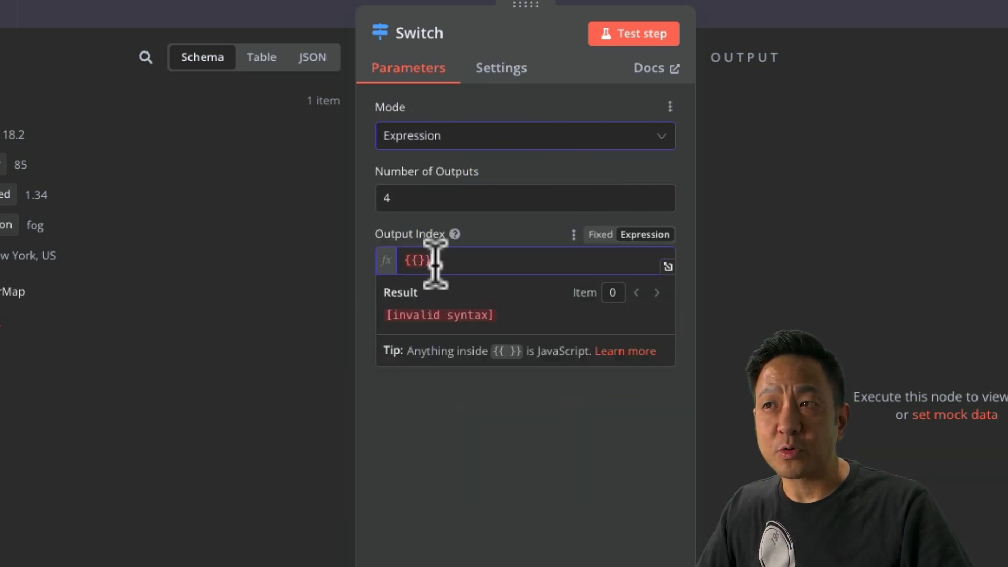
pyautogui.click(487, 434)
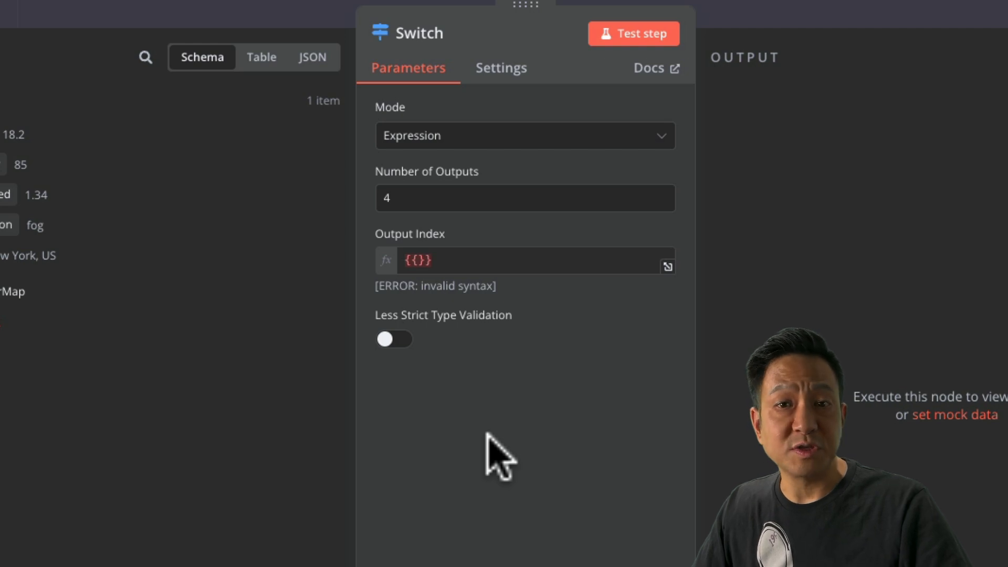
pyautogui.click(472, 136)
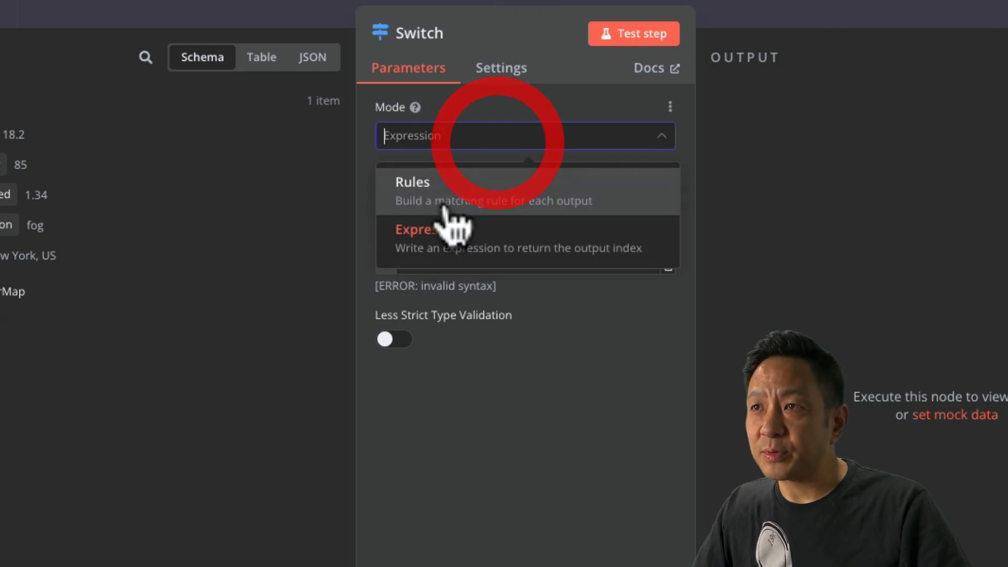
# Set the Switch node's Mode back to Rules, leaving one empty is-equal-to rule.
pyautogui.click(452, 191)
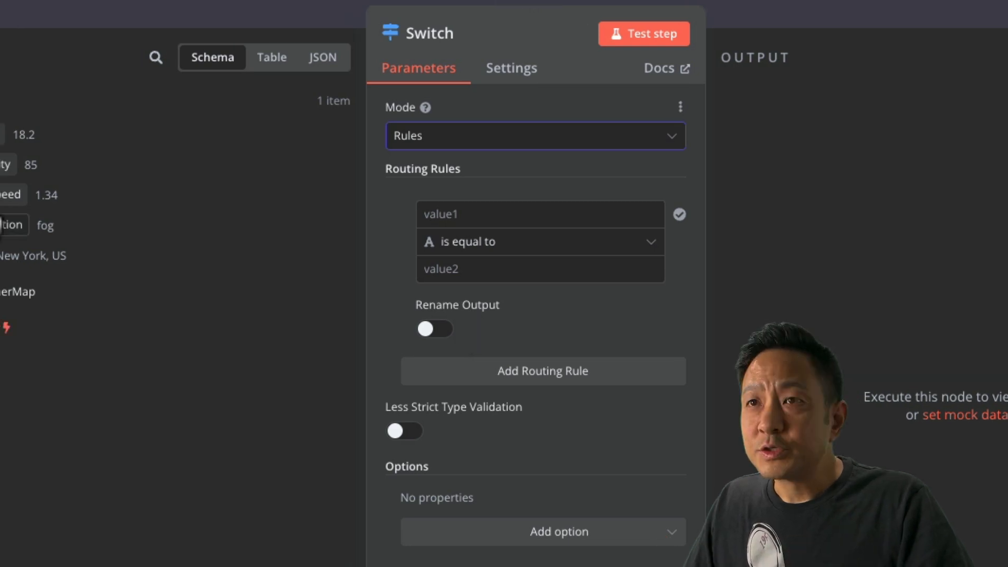
# Make the first Switch rule check that description contains rain.
pyautogui.moveTo(112, 231); pyautogui.dragTo(612, 225)
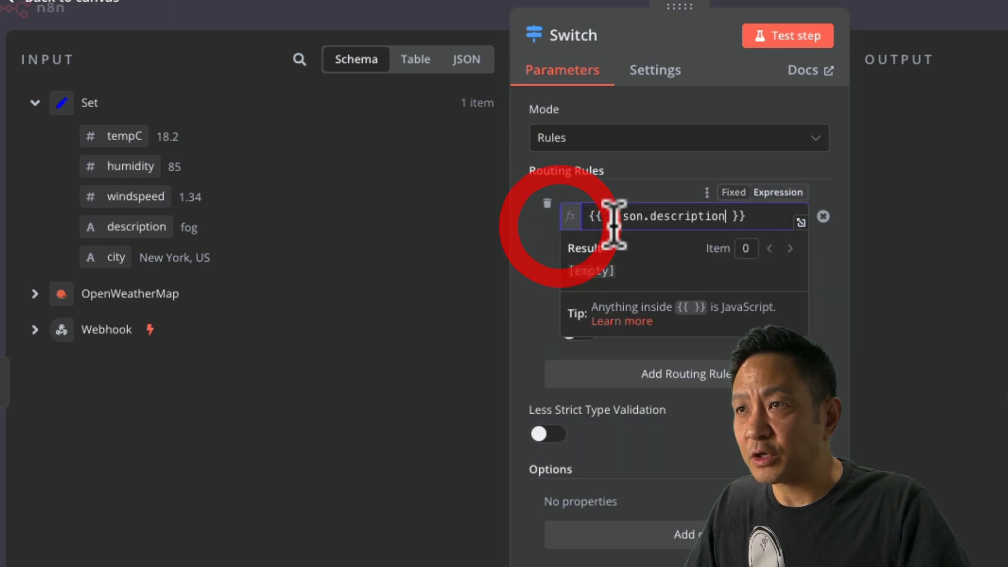
pyautogui.click(794, 243)
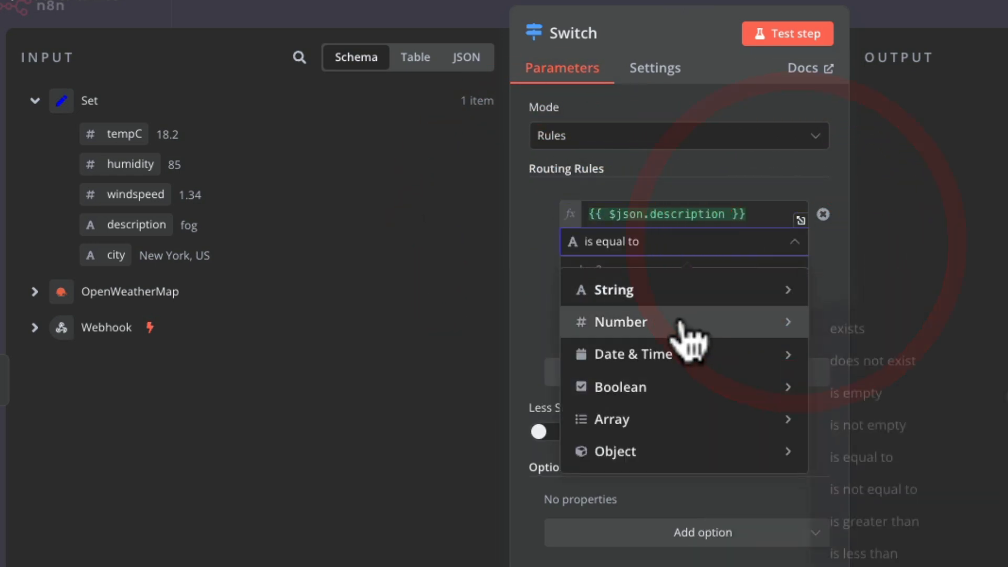
pyautogui.moveTo(661, 322)
pyautogui.moveTo(638, 295)
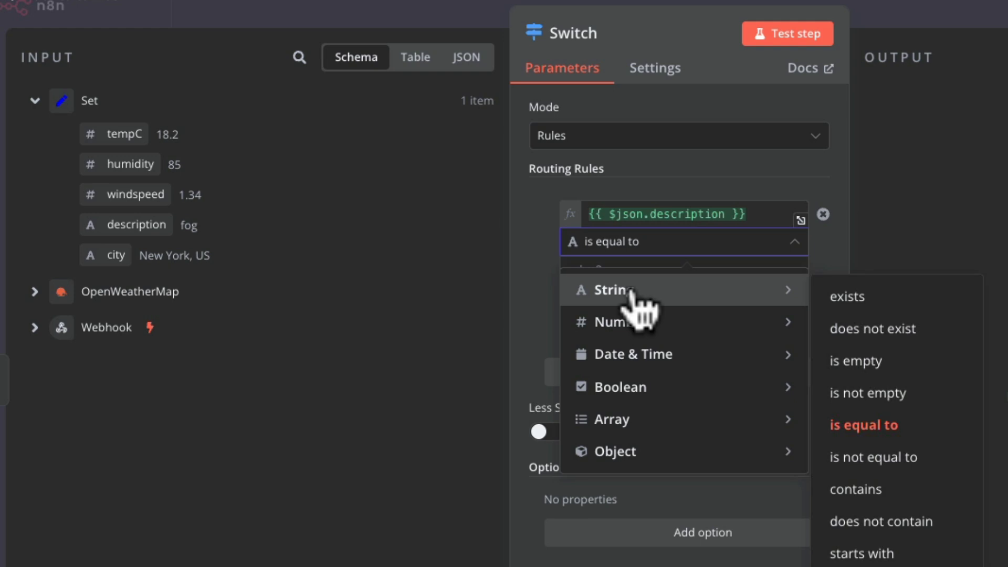
pyautogui.click(883, 496)
pyautogui.click(715, 274)
pyautogui.write('rain')
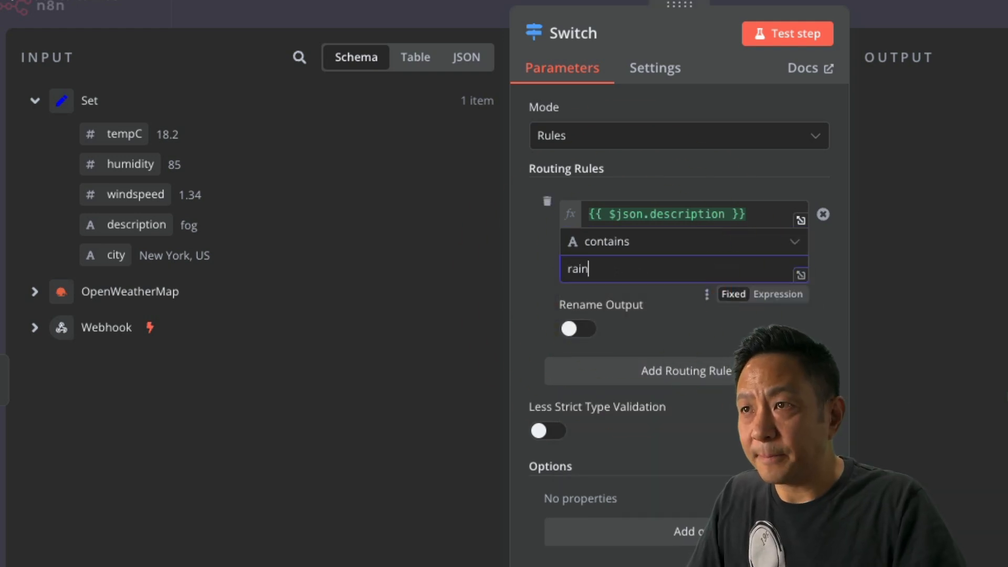
pyautogui.click(519, 336)
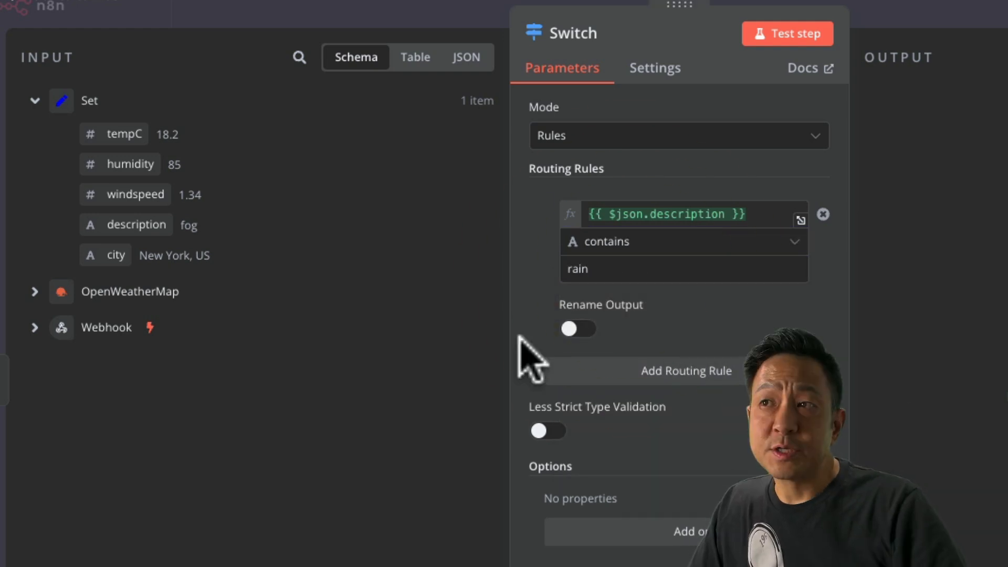
# Add a second rule routing when tempC is less than 10.
pyautogui.click(704, 374)
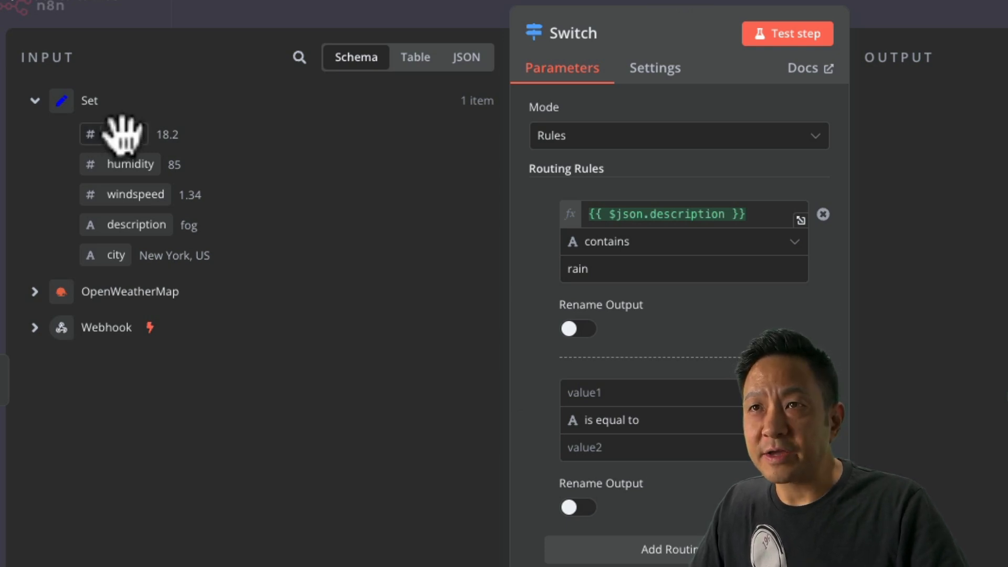
pyautogui.moveTo(121, 135); pyautogui.dragTo(612, 395)
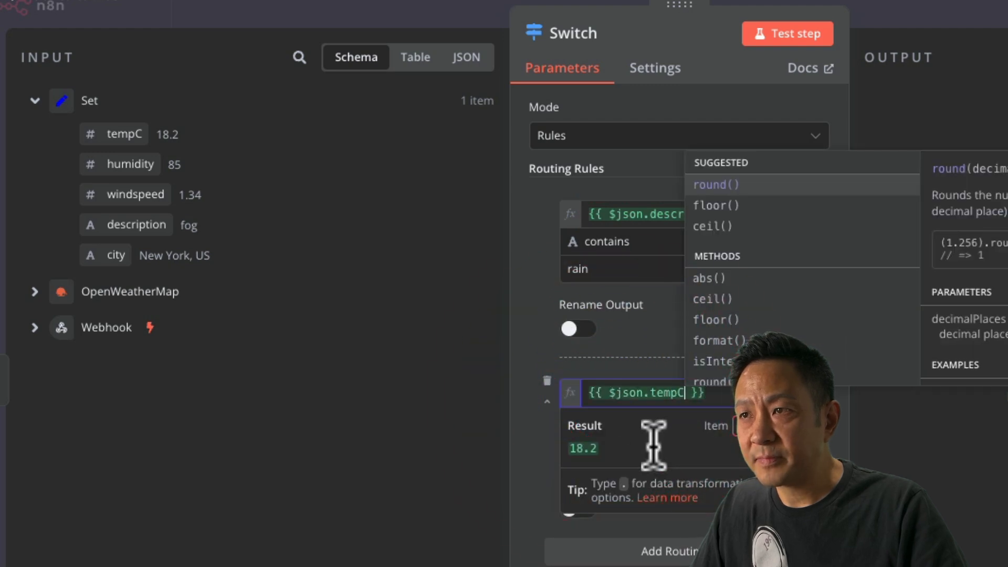
pyautogui.click(823, 443)
pyautogui.click(756, 421)
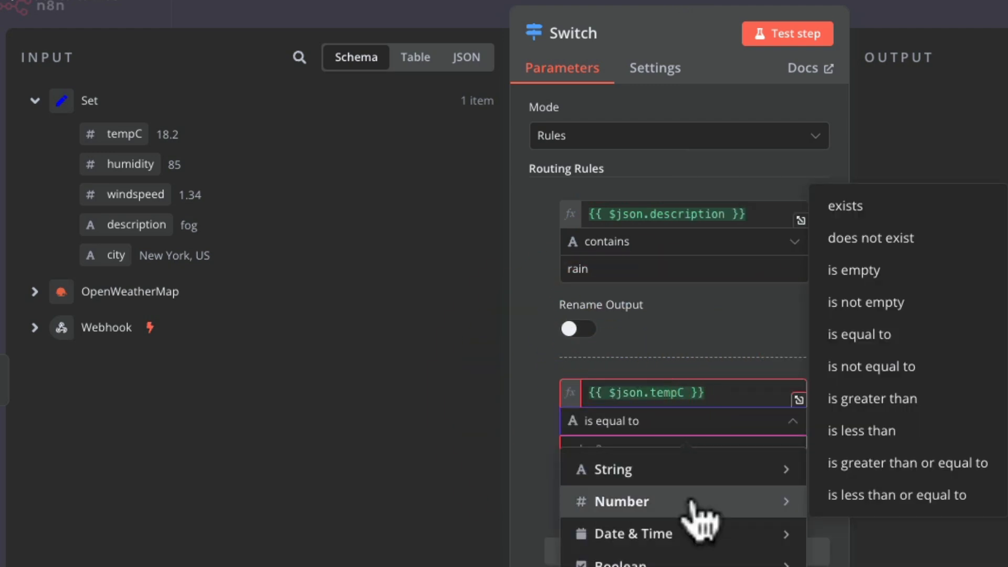
pyautogui.moveTo(739, 510)
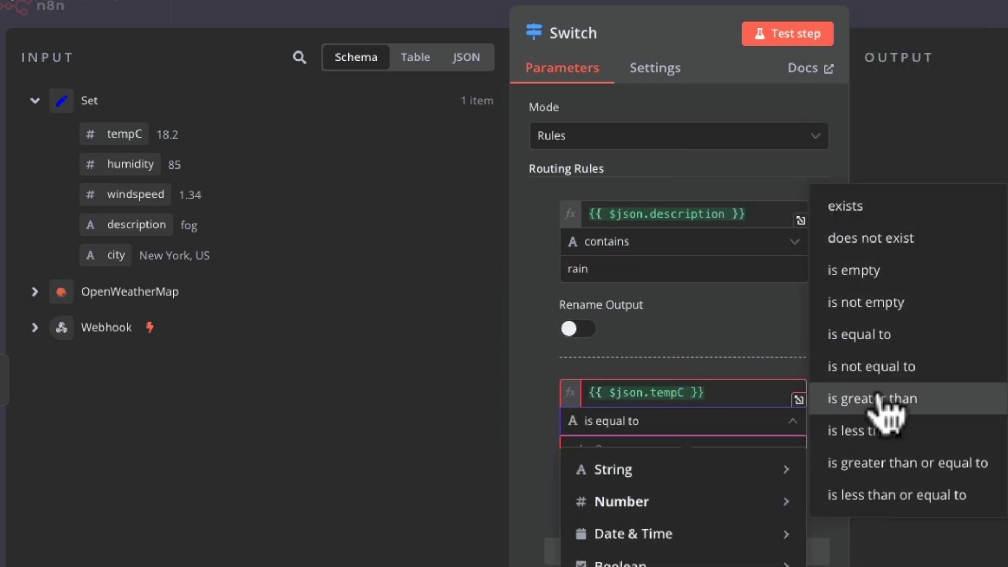
pyautogui.click(887, 431)
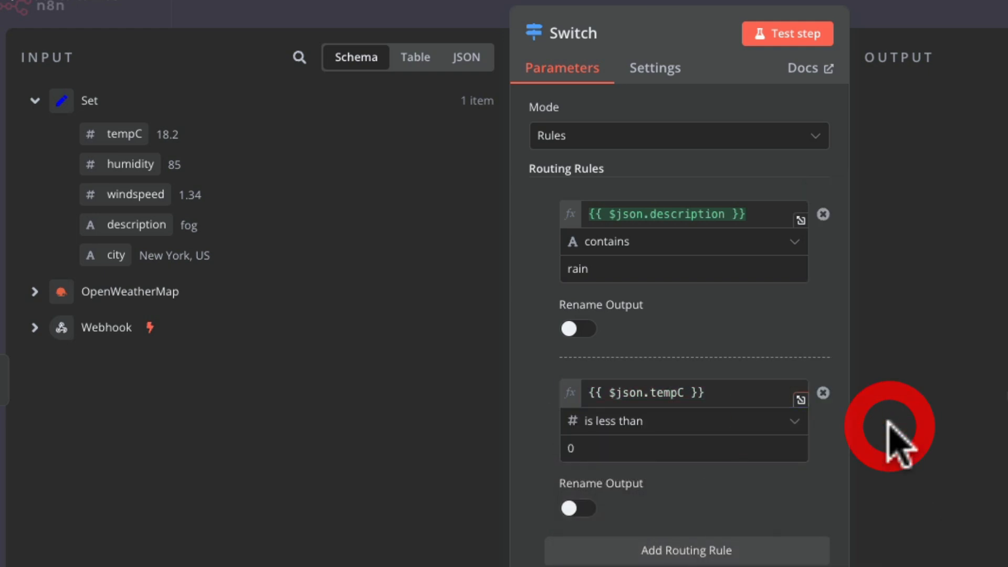
pyautogui.click(564, 448)
pyautogui.write('1')
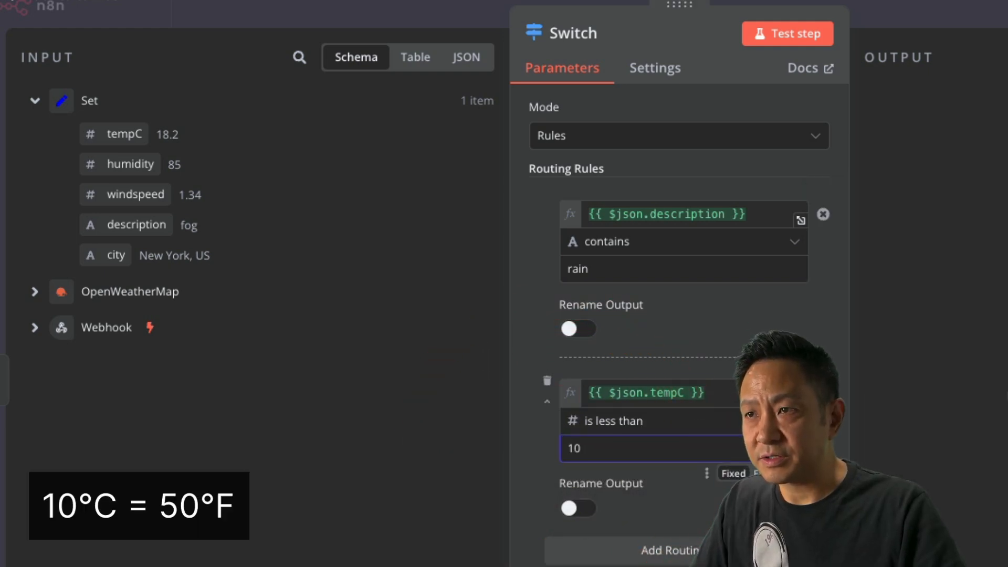
# Add a third rule for tempC greater than 20, plus an empty fourth rule.
pyautogui.click(671, 548)
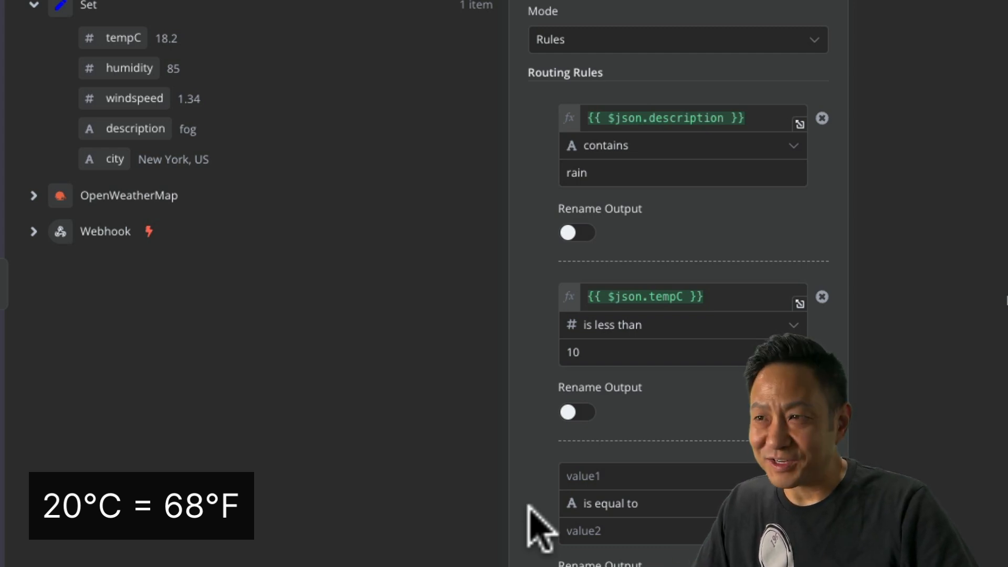
pyautogui.moveTo(128, 45); pyautogui.dragTo(574, 476)
pyautogui.click(791, 503)
pyautogui.moveTo(740, 333)
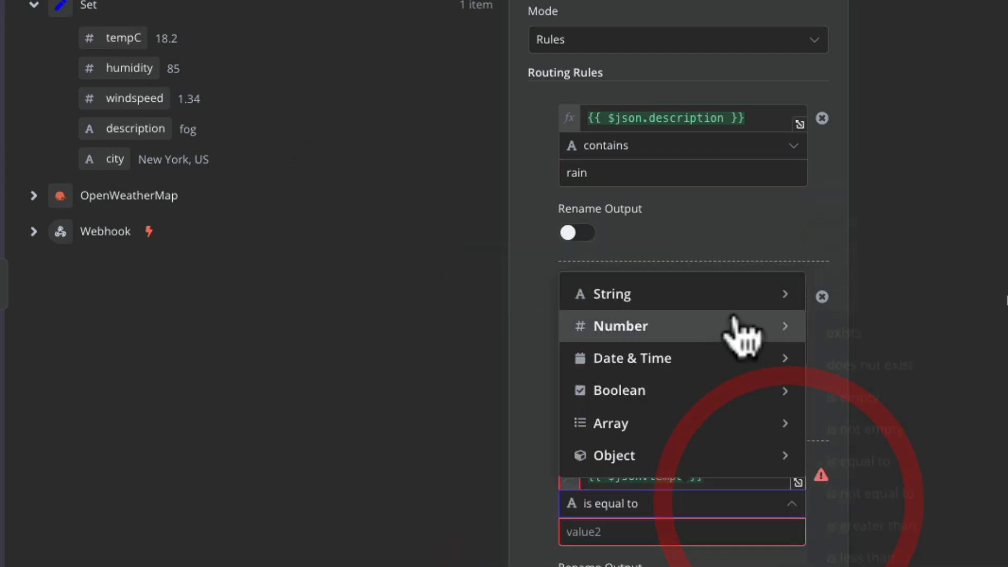
pyautogui.click(855, 524)
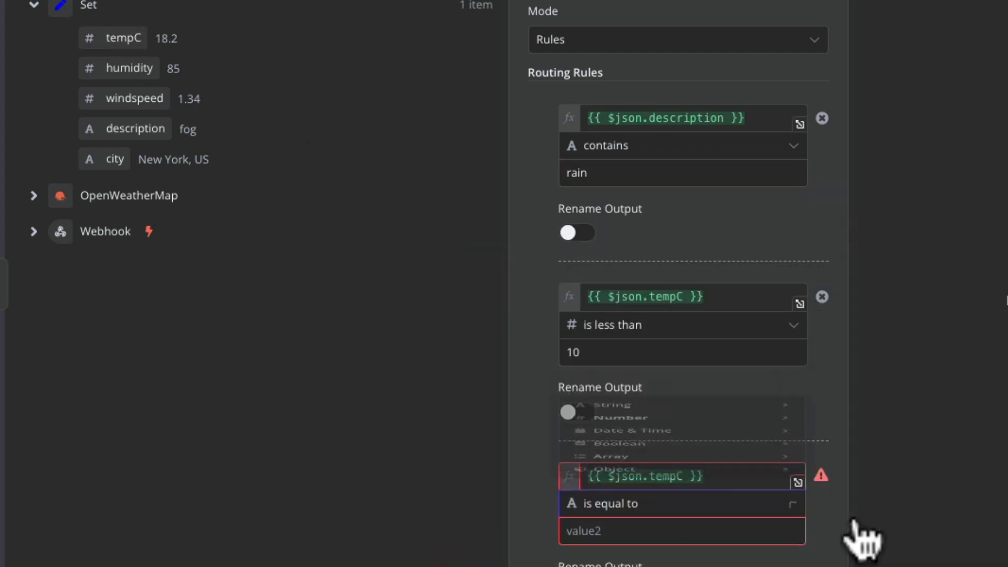
pyautogui.click(575, 532)
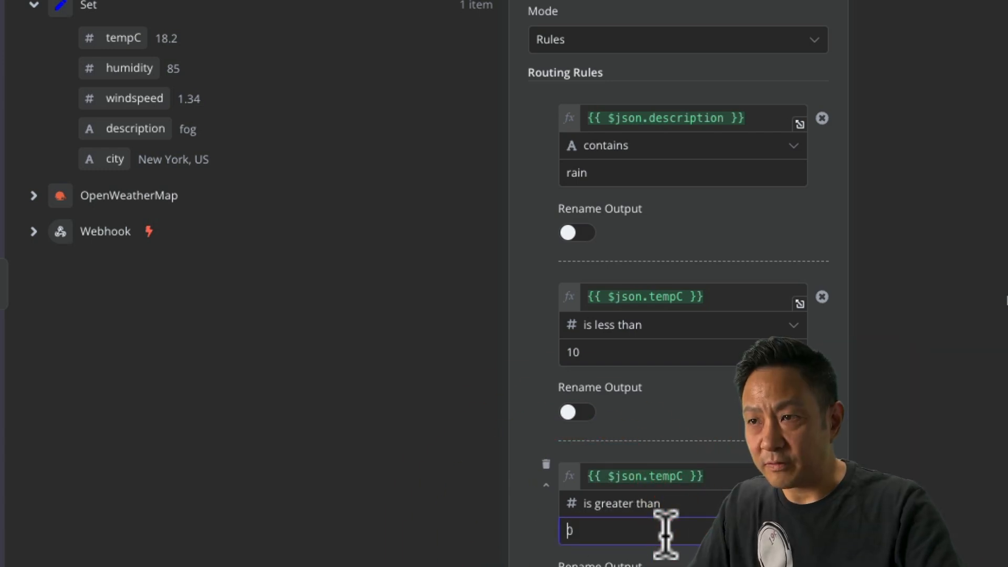
pyautogui.write('20')
pyautogui.click(525, 546)
pyautogui.scroll(-4, 721, 420)
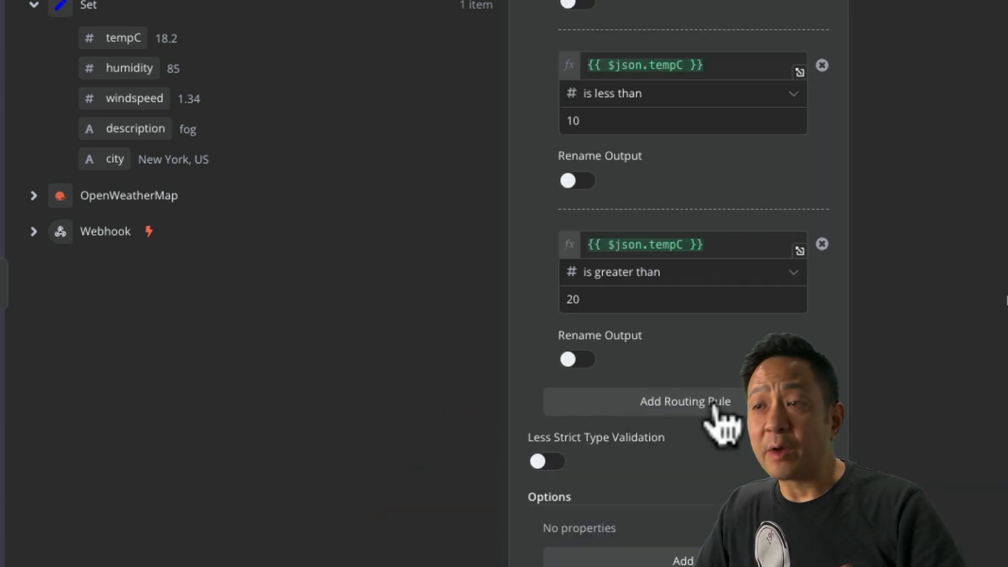
pyautogui.click(717, 410)
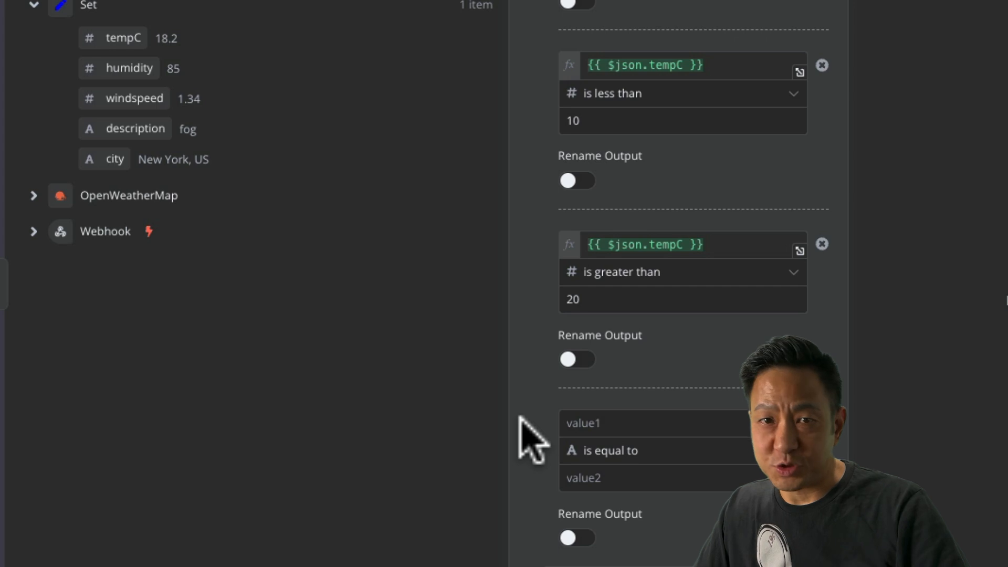
# Make rule 4 a Number 'exists' check on a fixed value of 0.
pyautogui.moveTo(131, 37); pyautogui.dragTo(653, 427)
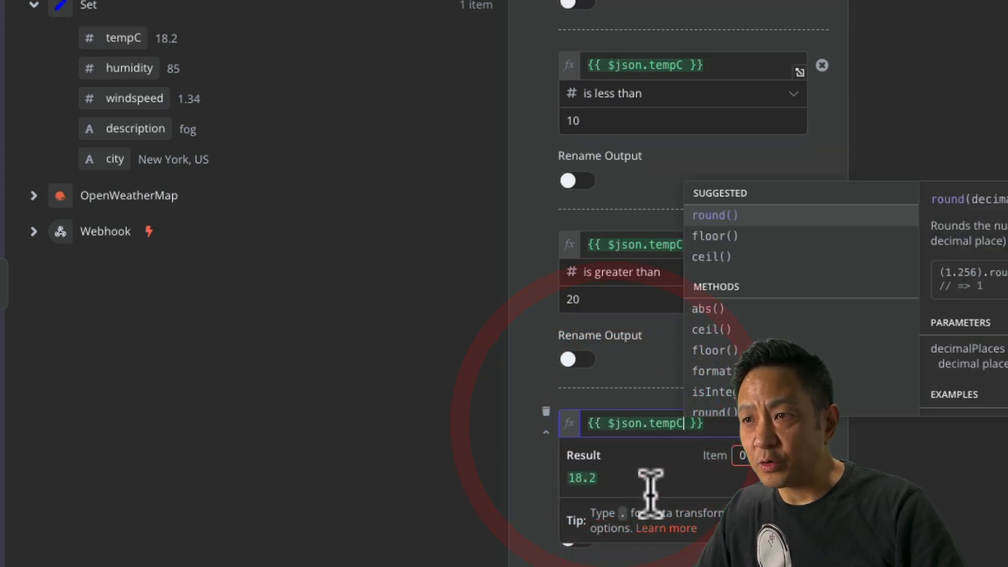
pyautogui.click(790, 452)
pyautogui.moveTo(720, 538)
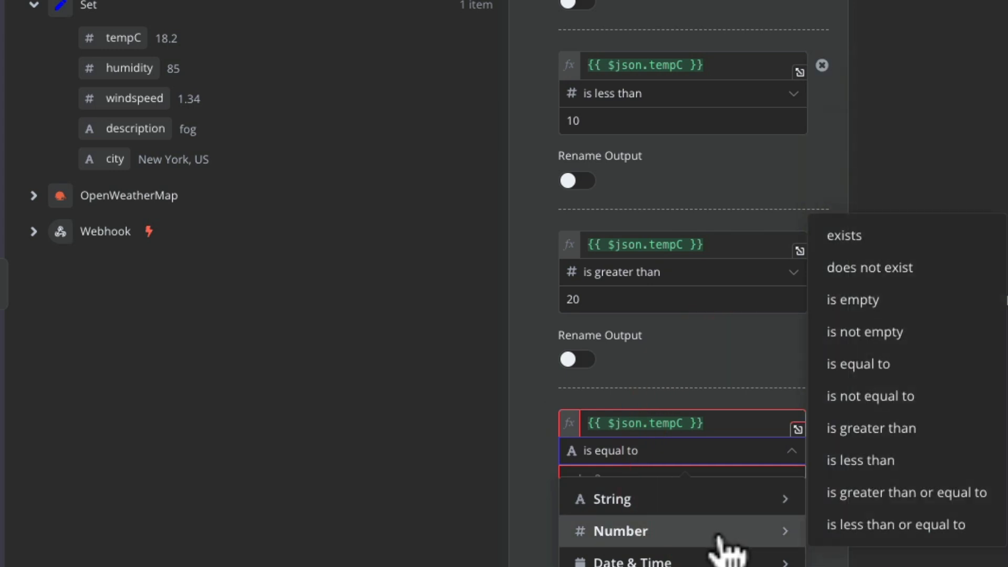
pyautogui.click(850, 236)
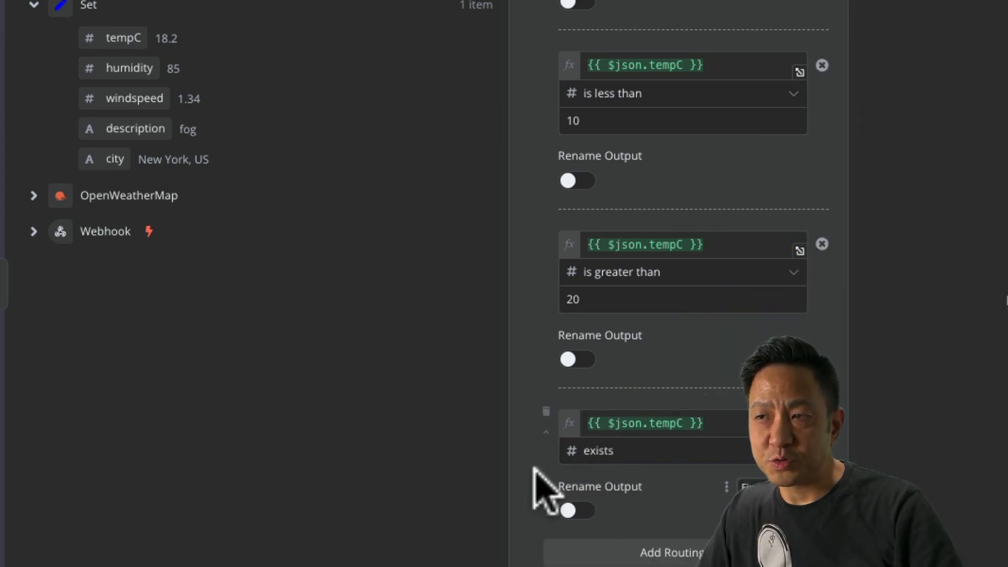
pyautogui.moveTo(724, 420); pyautogui.dragTo(535, 414)
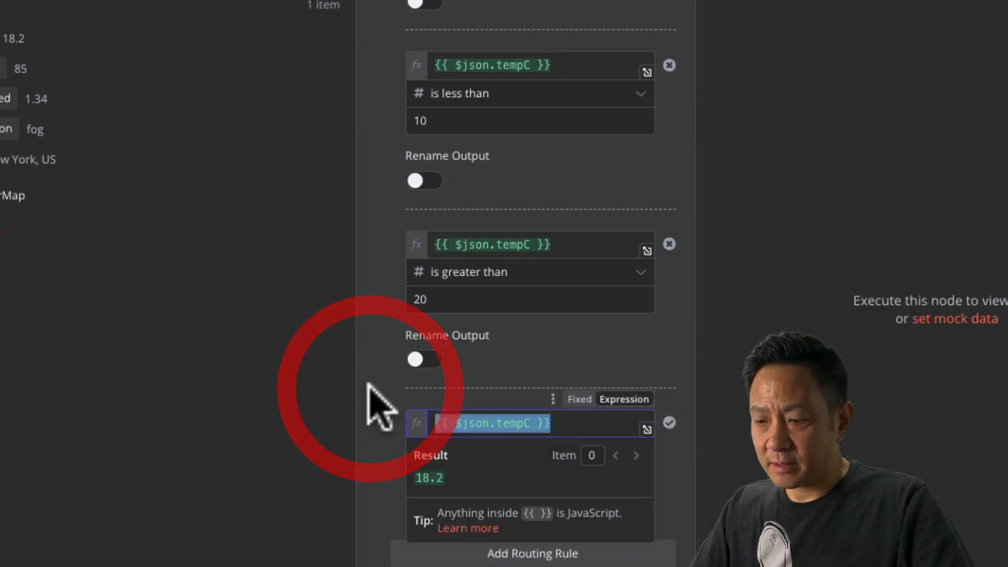
pyautogui.write('0')
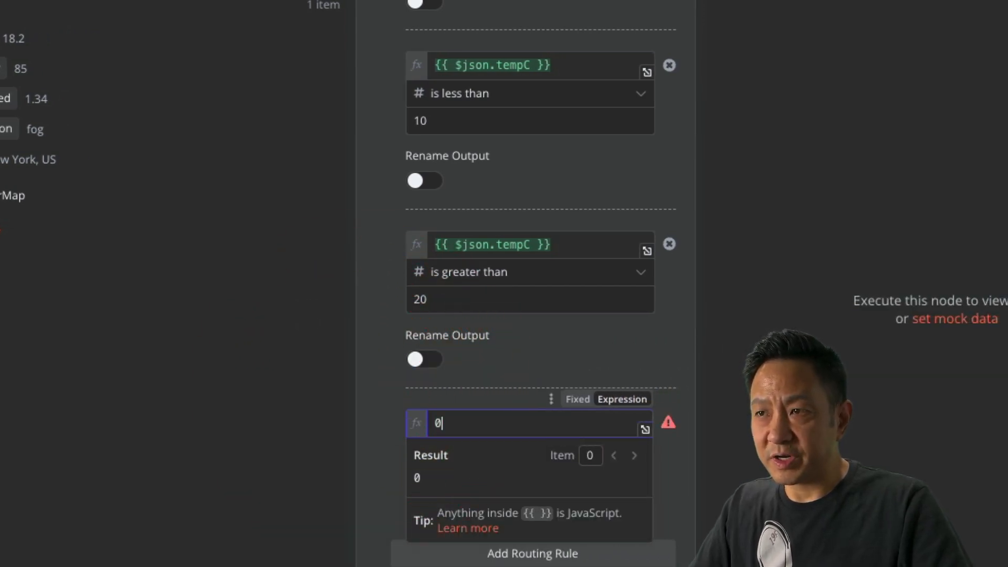
pyautogui.click(380, 470)
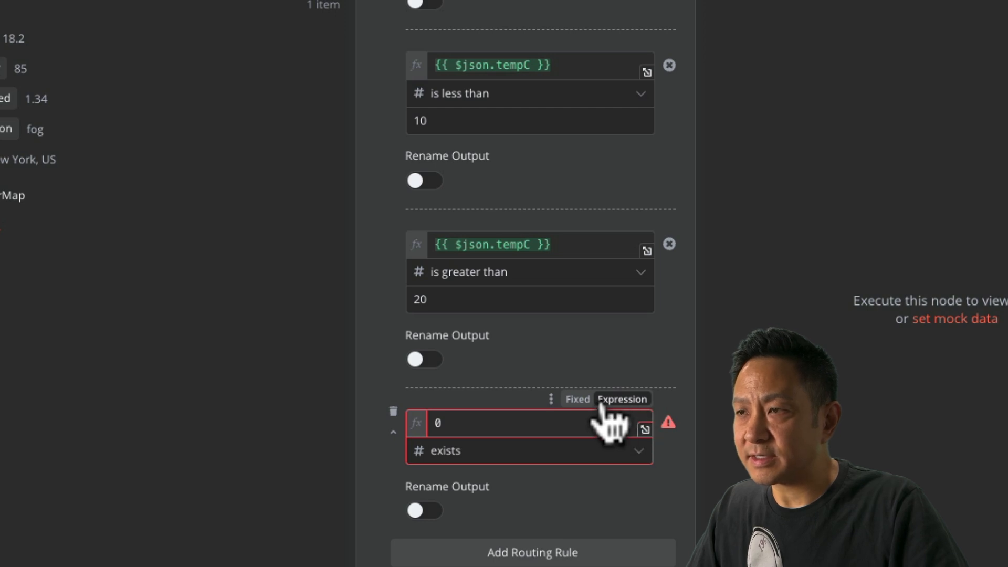
pyautogui.click(577, 399)
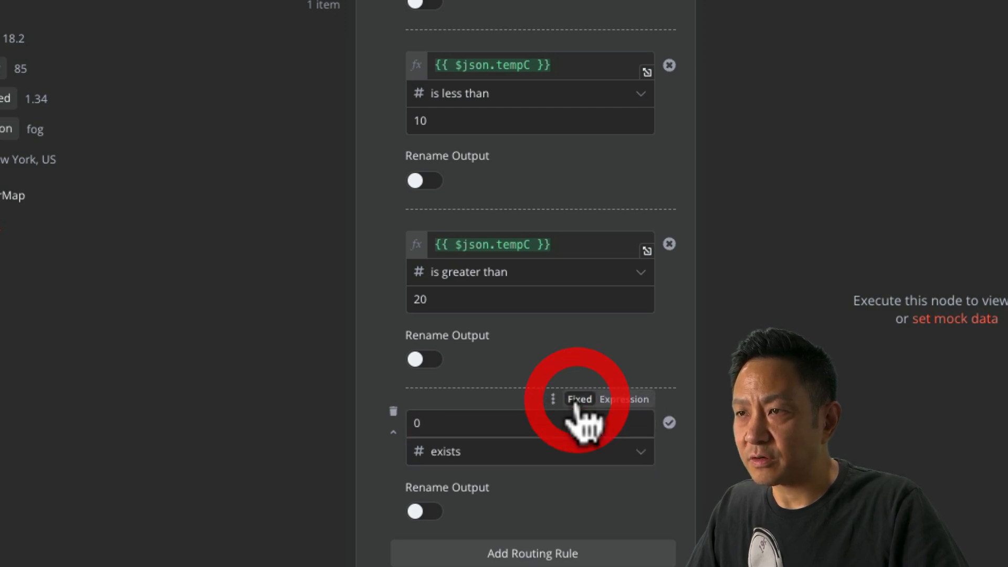
pyautogui.click(372, 506)
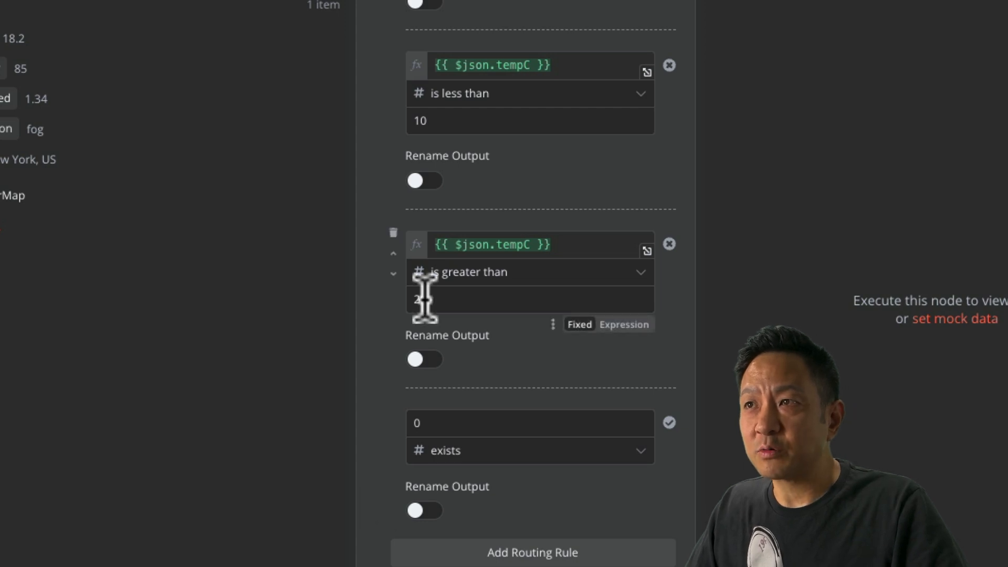
pyautogui.scroll(2, 500, 50)
pyautogui.scroll(-3, 500, 48)
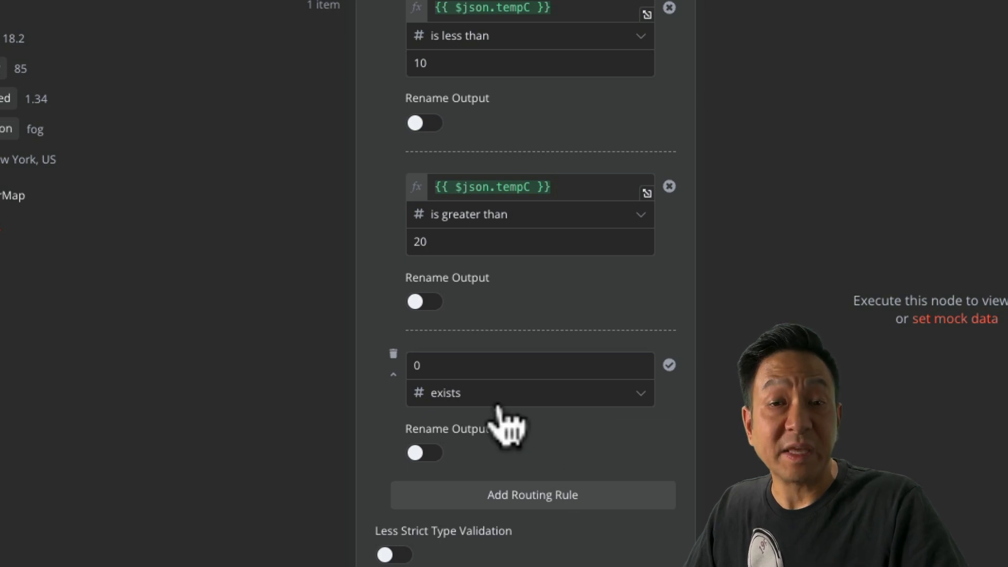
pyautogui.scroll(-3, 497, 409)
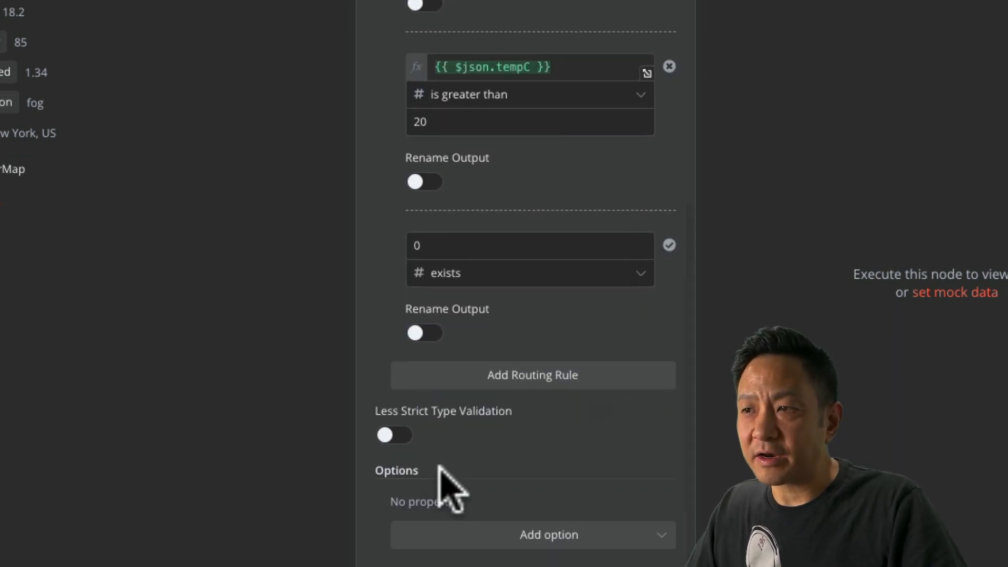
# Add a Fallback Output option to the Switch and set it to Output 3.
pyautogui.click(548, 489)
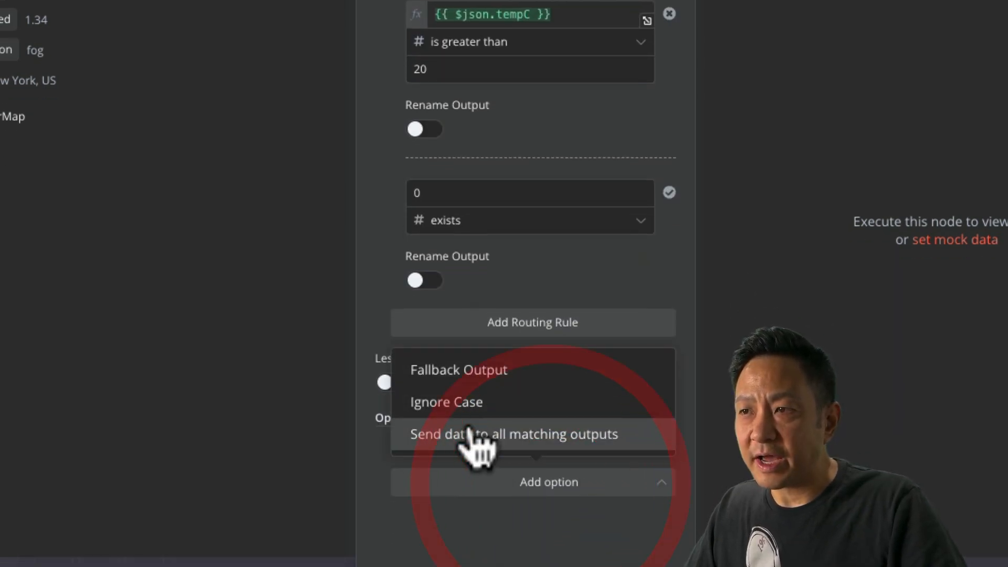
pyautogui.click(475, 375)
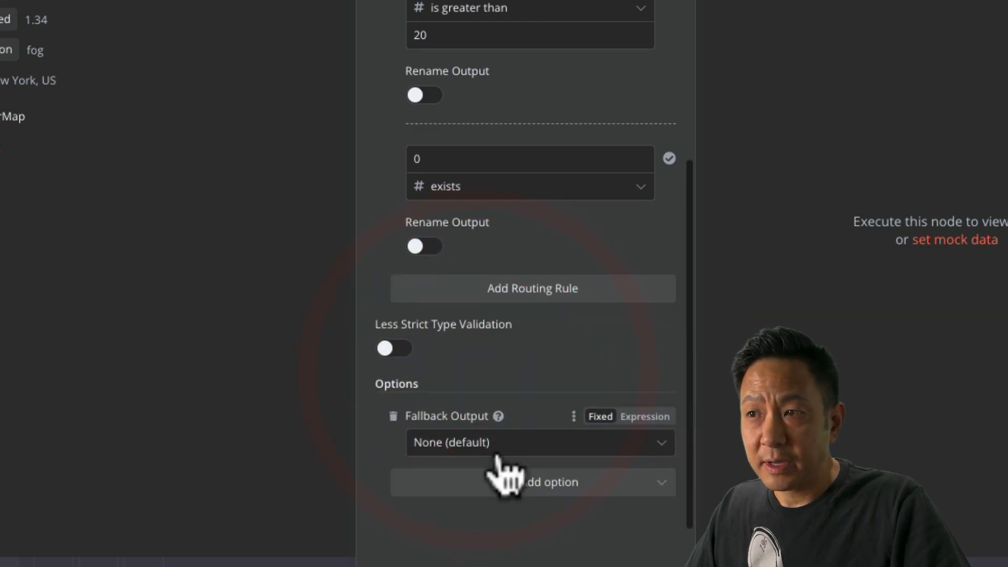
pyautogui.click(462, 443)
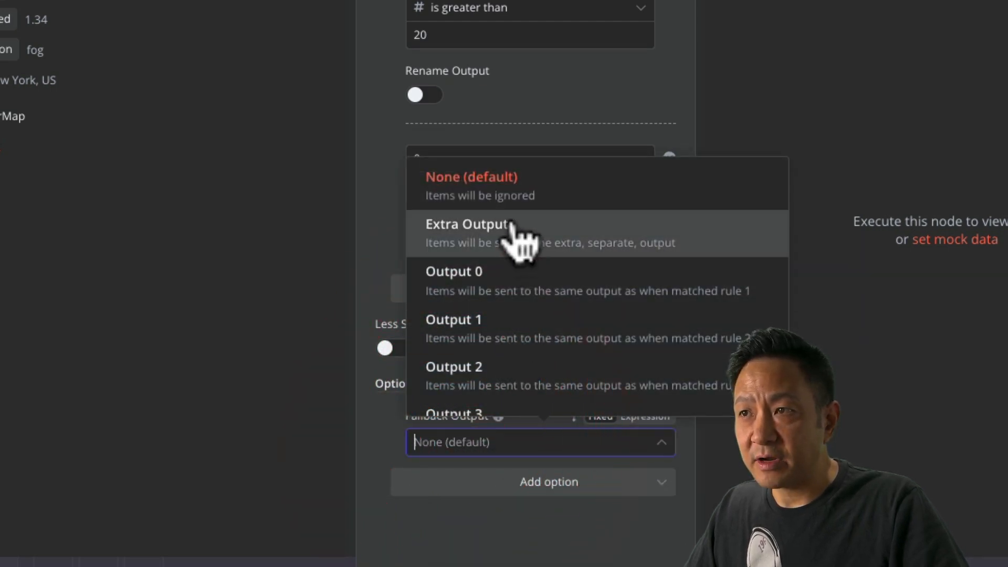
pyautogui.scroll(-1, 503, 404)
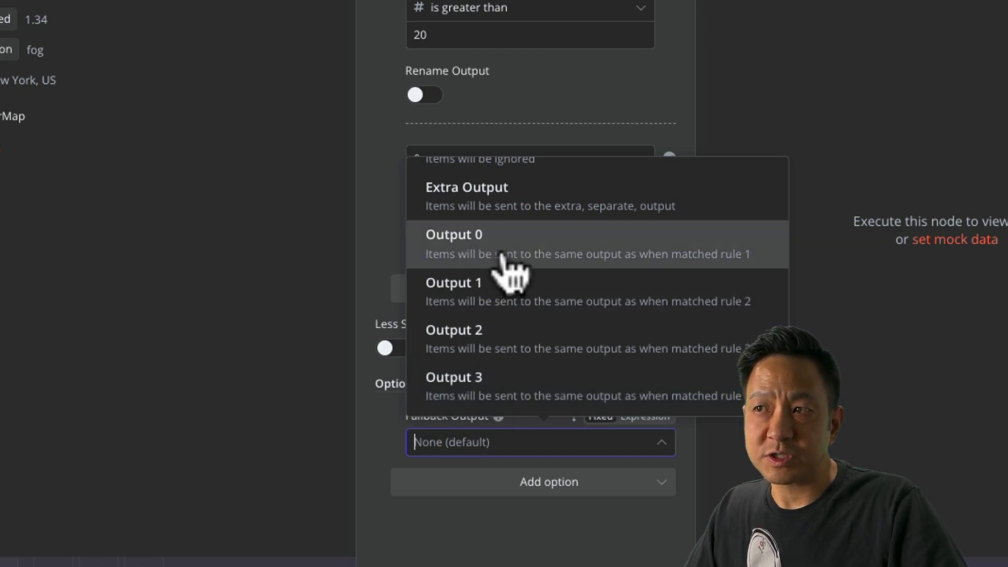
pyautogui.click(486, 396)
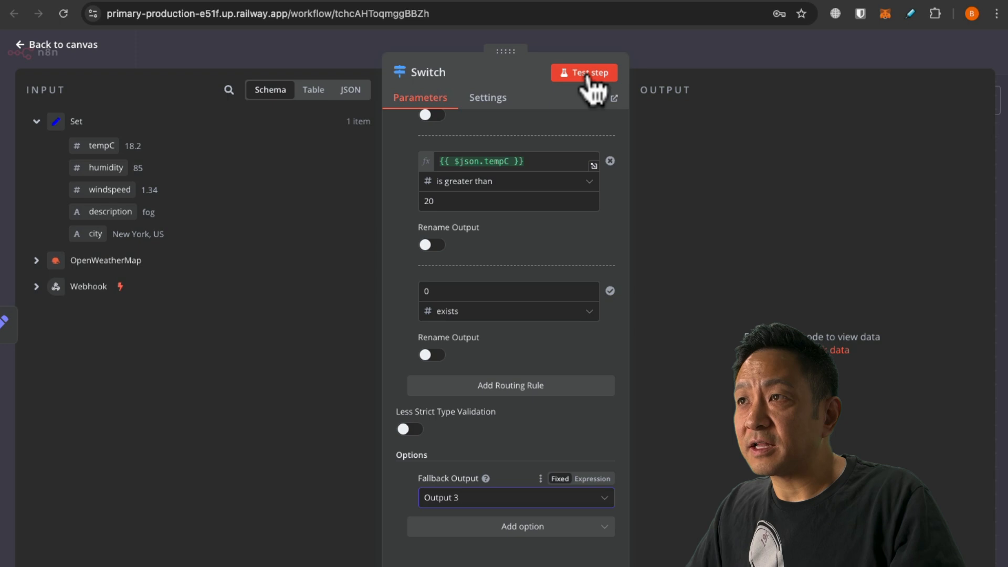
# Test the Switch node so the New York fog, 18.2 °C item lands in Output 3.
pyautogui.click(587, 73)
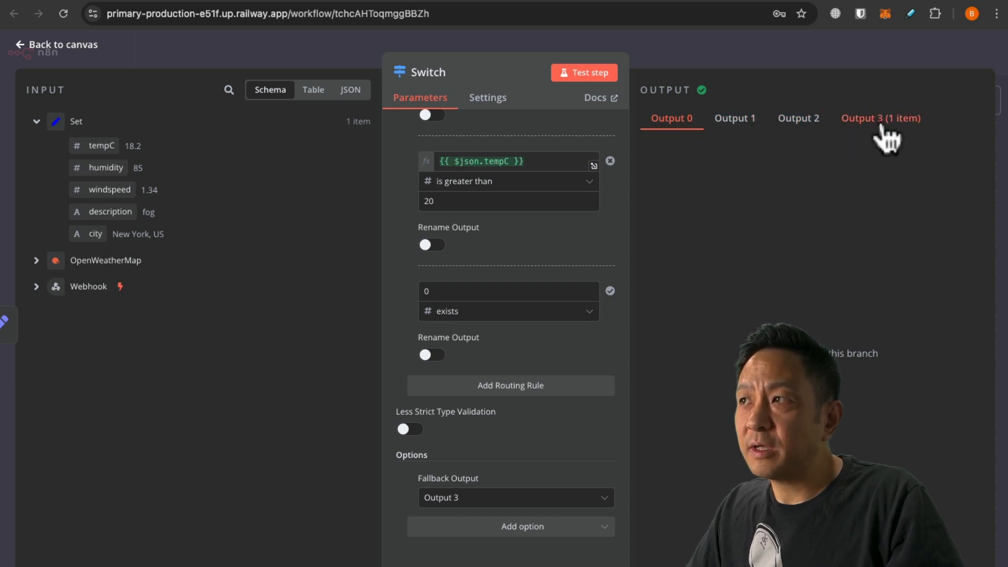
pyautogui.scroll(6, 414, 297)
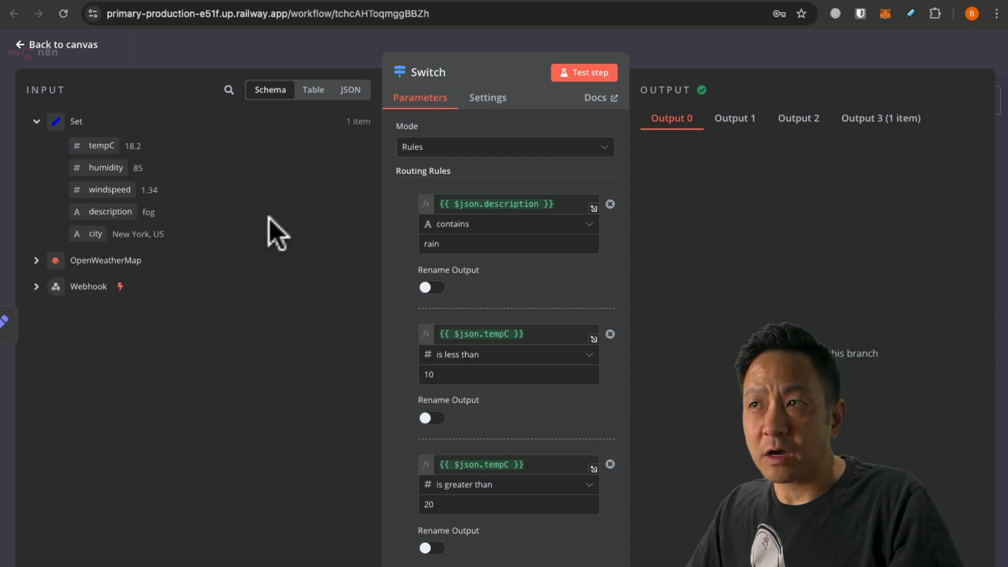
pyautogui.scroll(-1, 415, 332)
pyautogui.scroll(1, 416, 331)
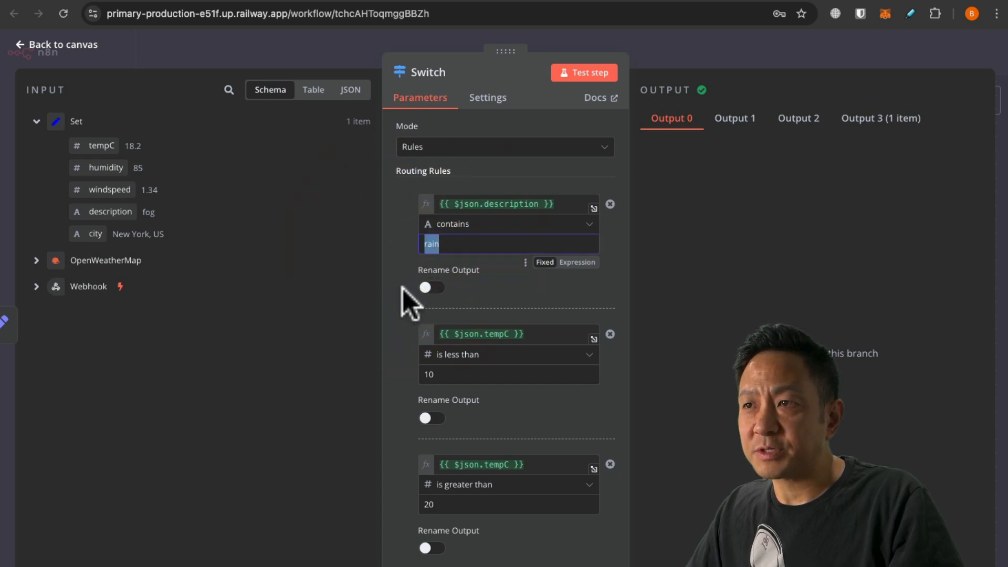
pyautogui.scroll(-1, 402, 289)
# Review the rule thresholds: rain, less than 10, and greater than 20.
pyautogui.doubleClick(420, 303)
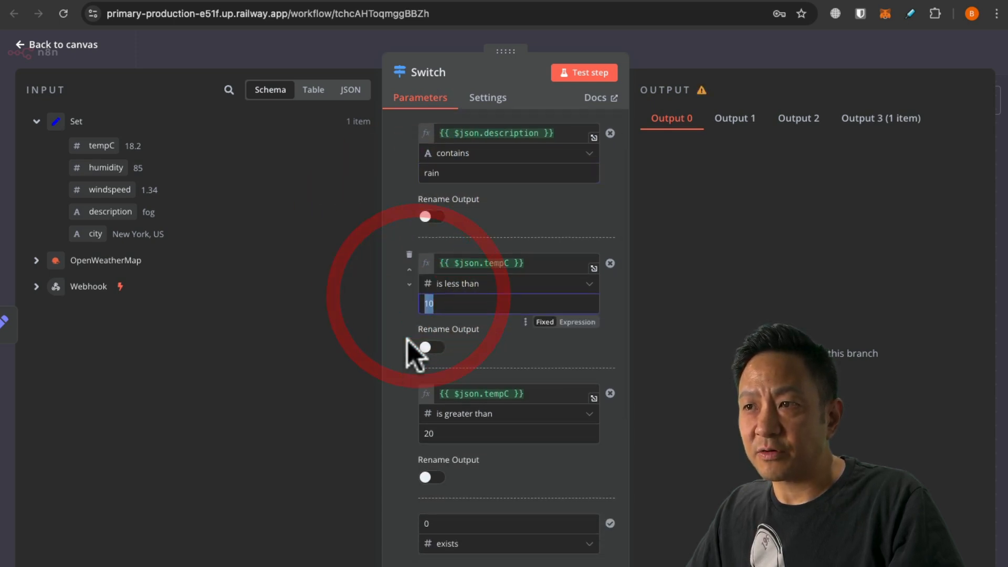
pyautogui.scroll(-1, 409, 341)
pyautogui.click(422, 388)
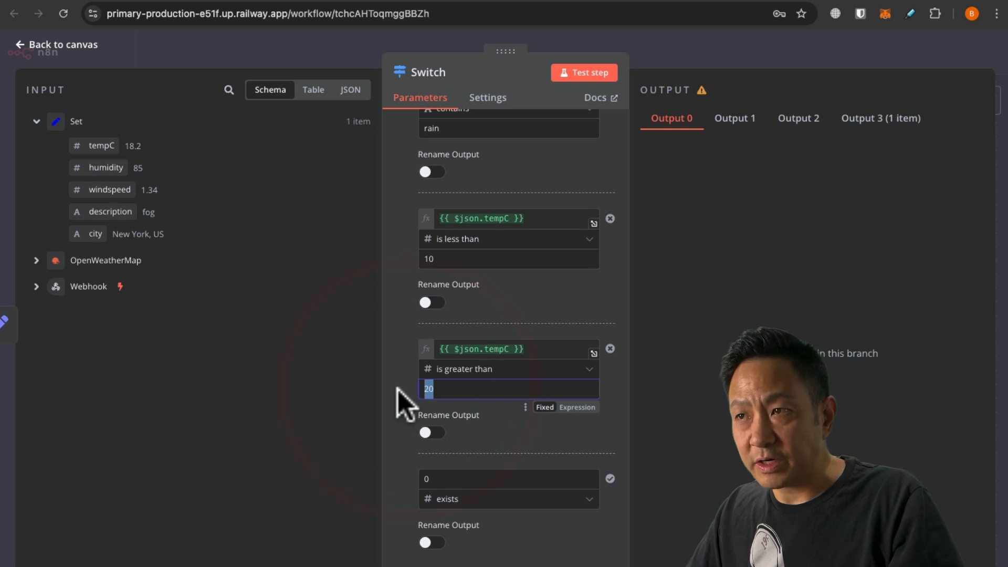
pyautogui.scroll(-1, 450, 472)
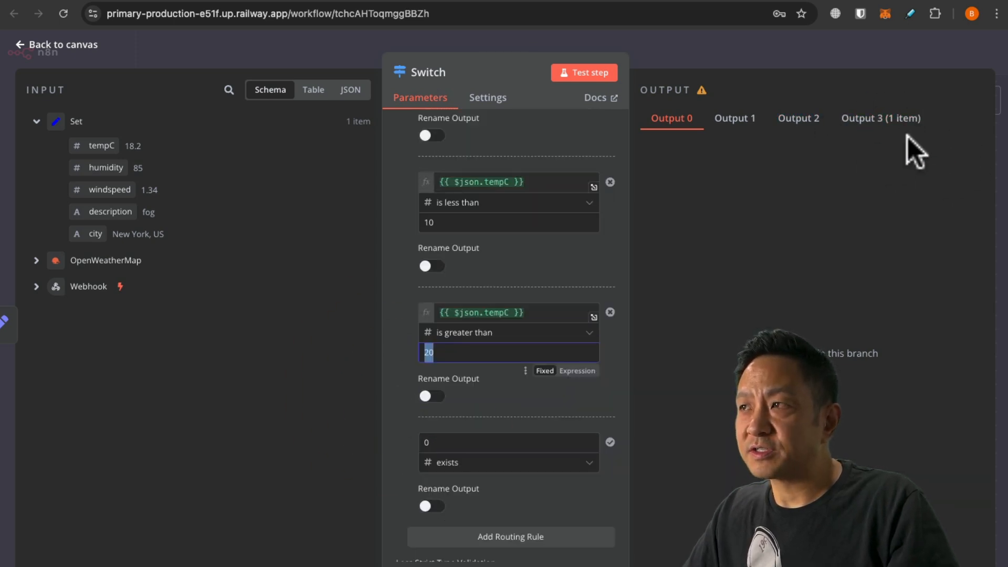
pyautogui.scroll(3, 401, 286)
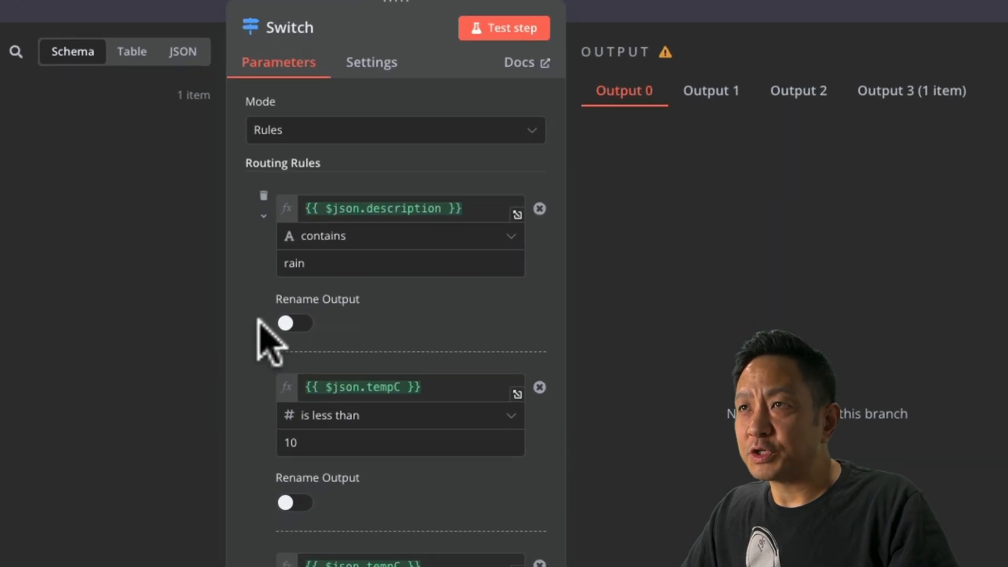
pyautogui.click(286, 323)
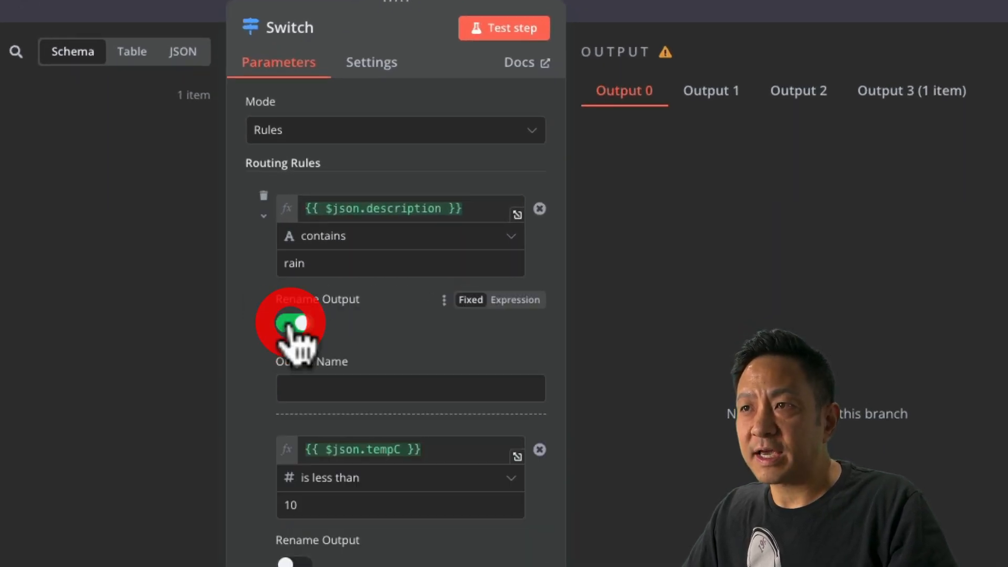
pyautogui.click(303, 386)
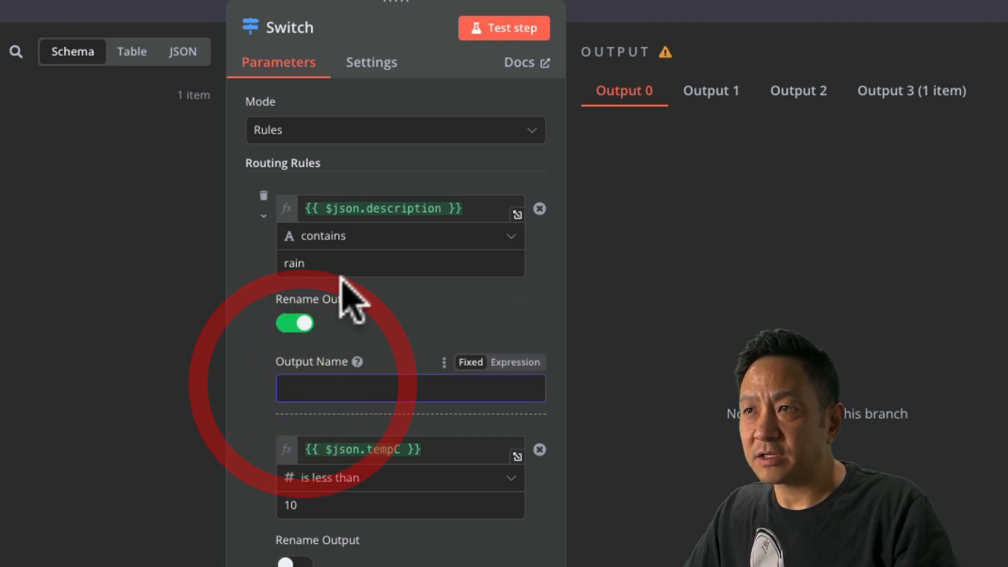
pyautogui.write('rain')
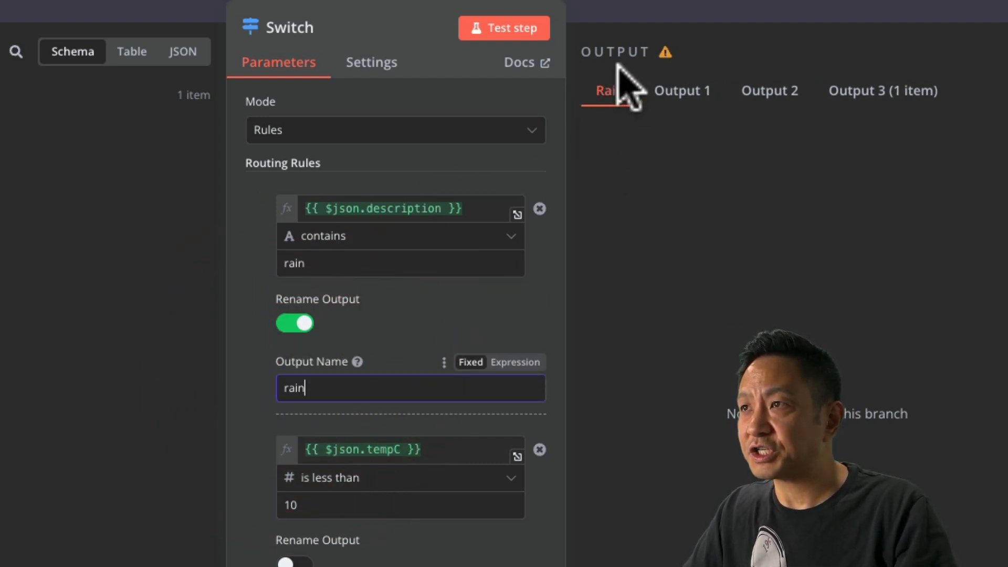
pyautogui.scroll(-2, 394, 438)
pyautogui.click(294, 477)
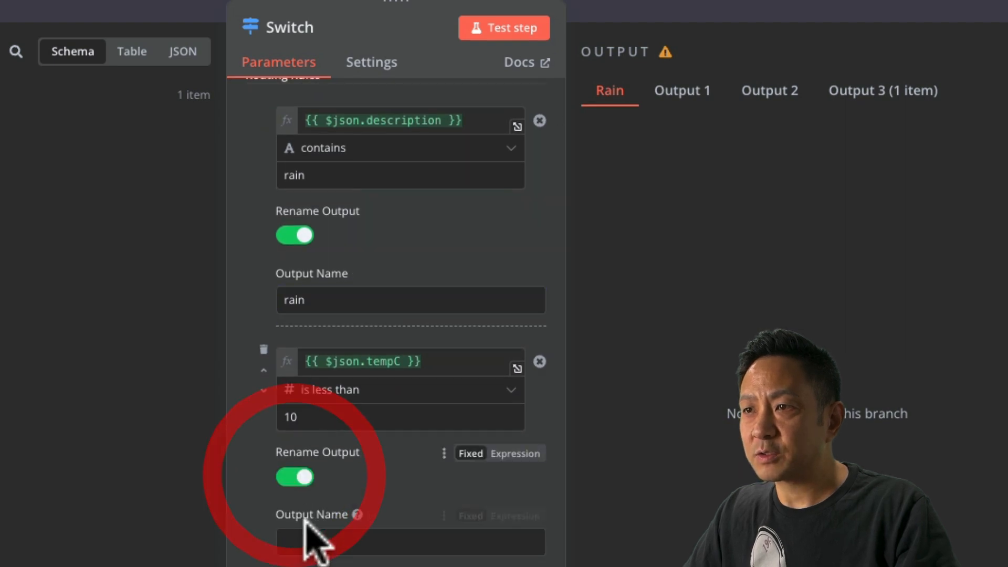
pyautogui.click(305, 541)
pyautogui.write('lessthan')
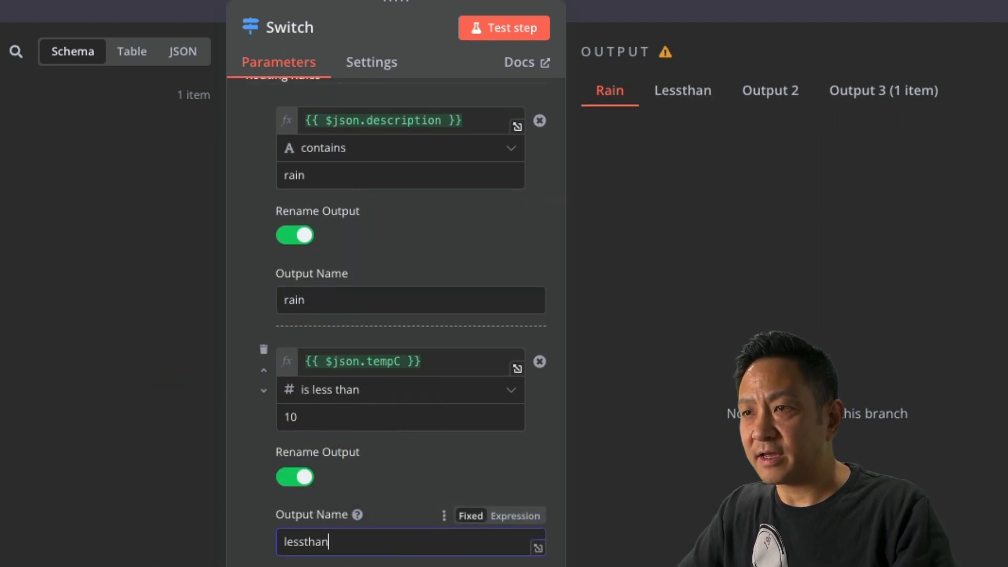
pyautogui.write('10')
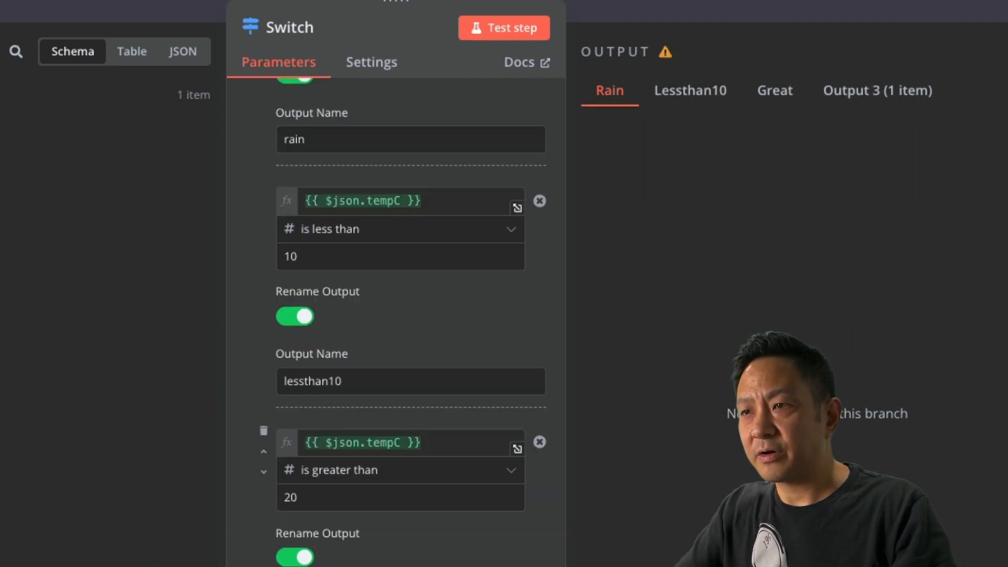
pyautogui.write('erthan20')
pyautogui.scroll(-3, 446, 414)
pyautogui.click(430, 483)
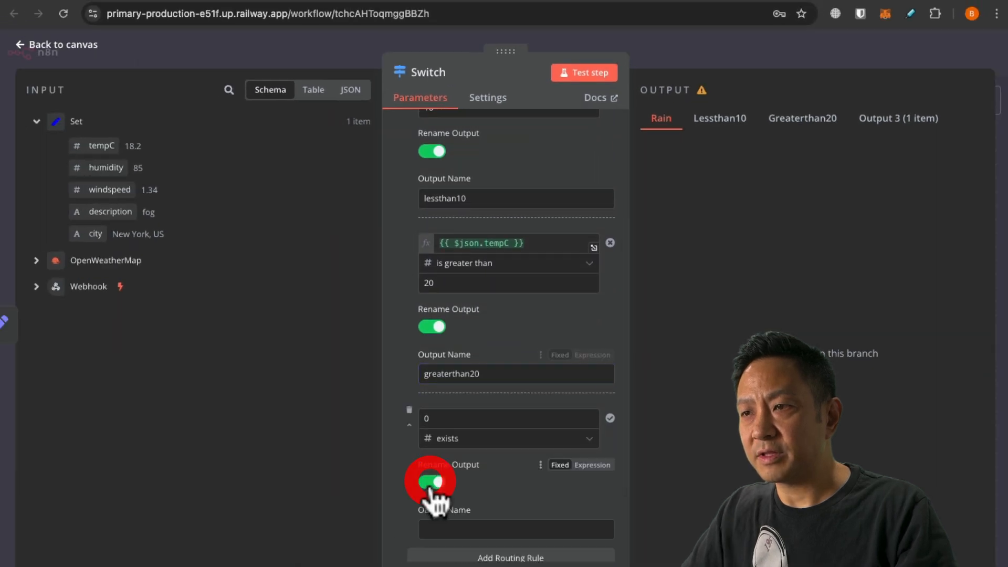
pyautogui.click(443, 529)
pyautogui.write('default')
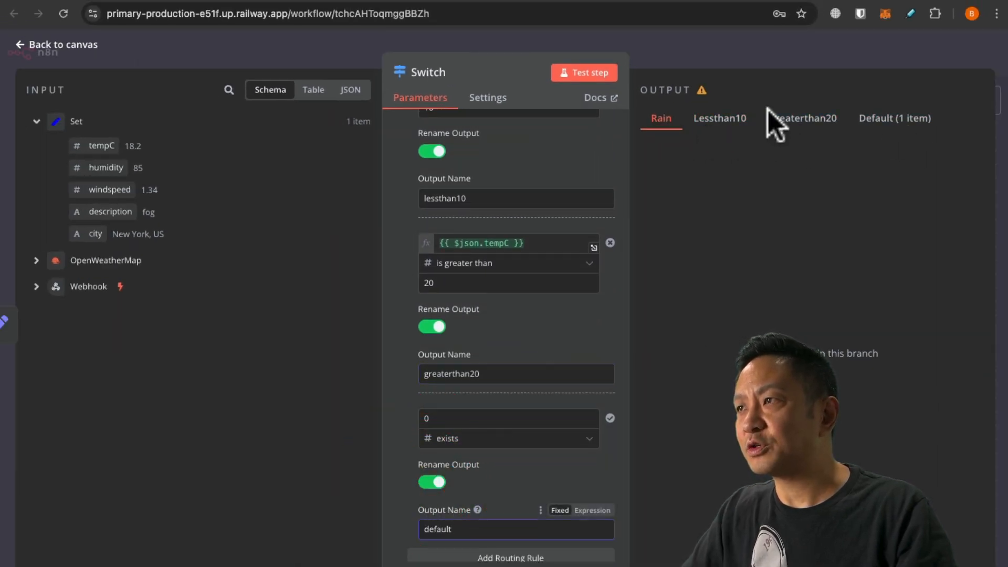
pyautogui.click(432, 482)
pyautogui.click(431, 327)
pyautogui.click(431, 151)
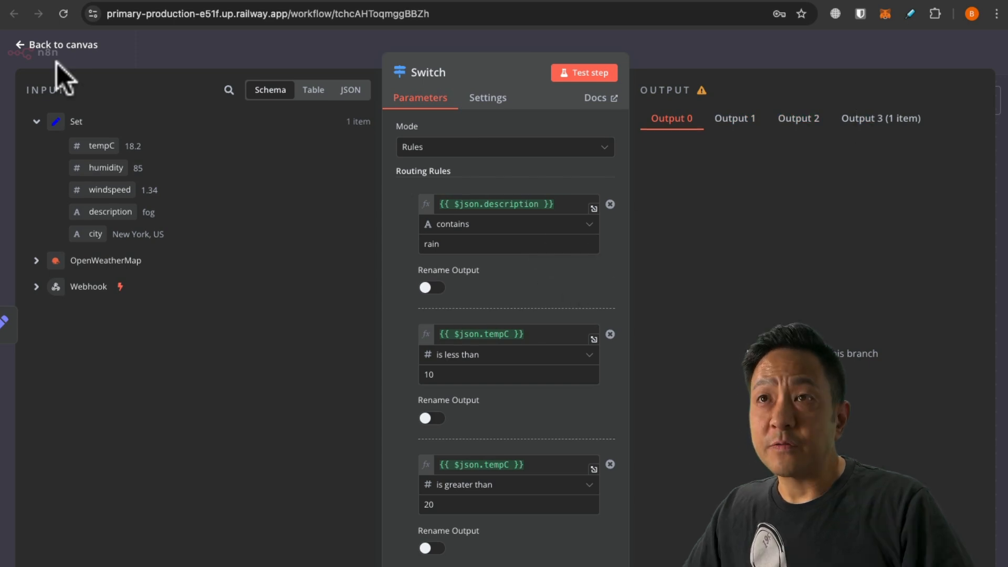
# Return to the canvas and start a test run waiting for the webhook call.
pyautogui.click(68, 46)
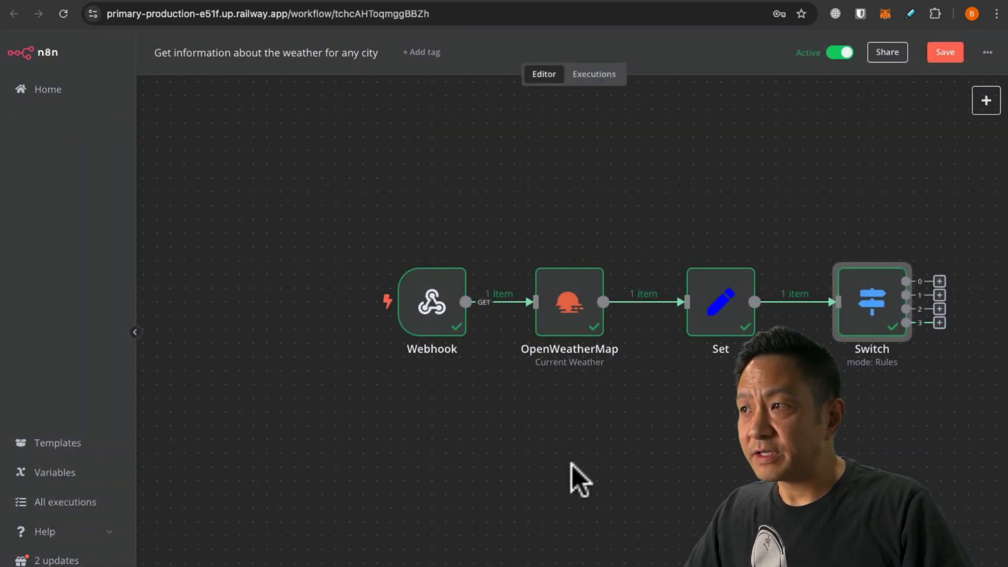
pyautogui.moveTo(700, 426); pyautogui.dragTo(430, 436)
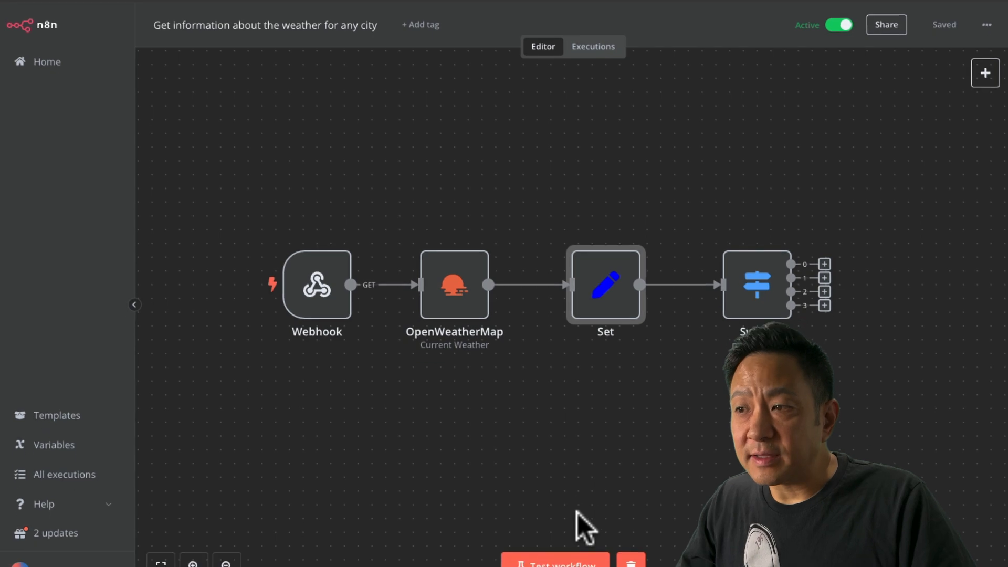
pyautogui.click(569, 542)
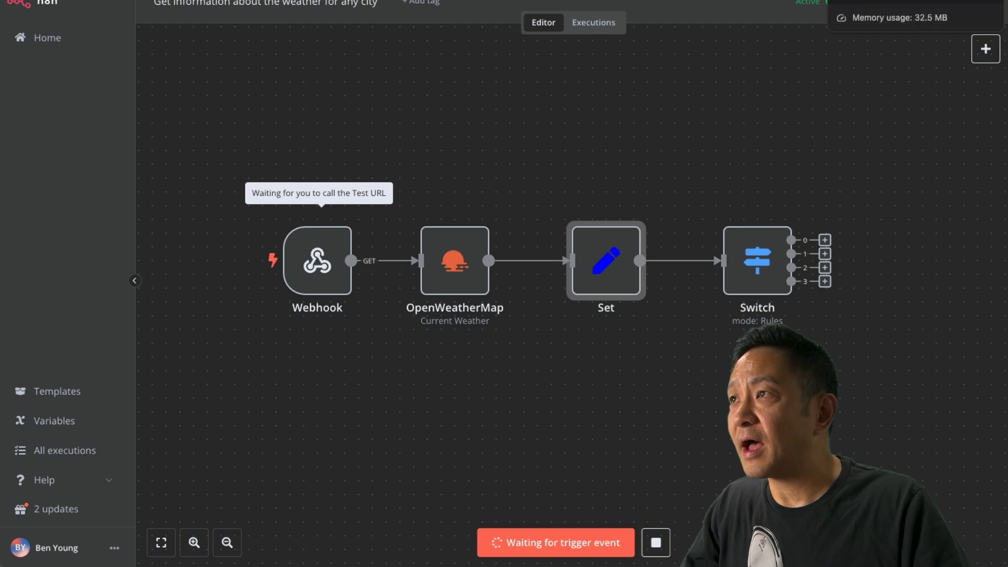
# Call the test webhook with ?city=Vancouver in Chrome, then go back to n8n.
pyautogui.click(745, 1)
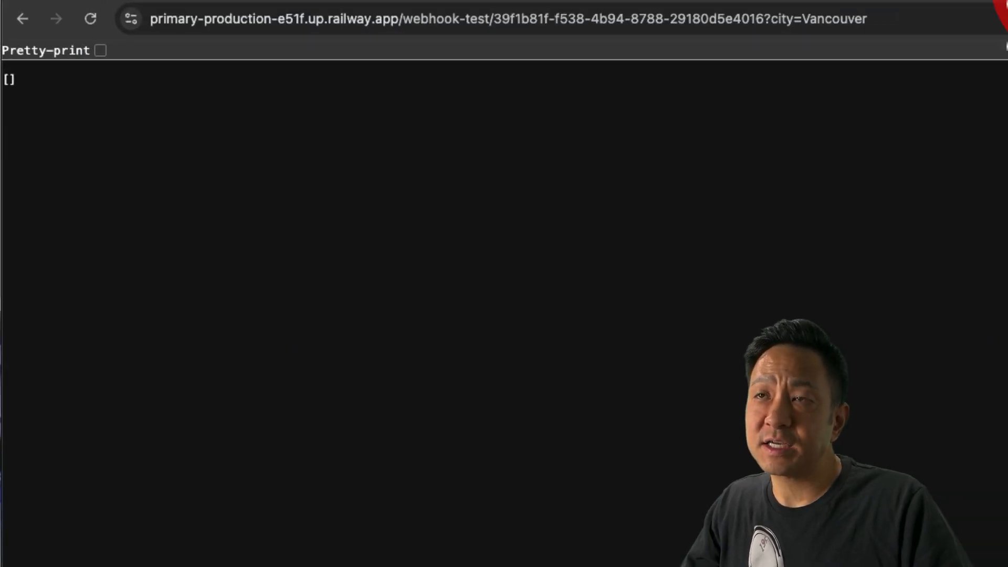
pyautogui.click(922, 22)
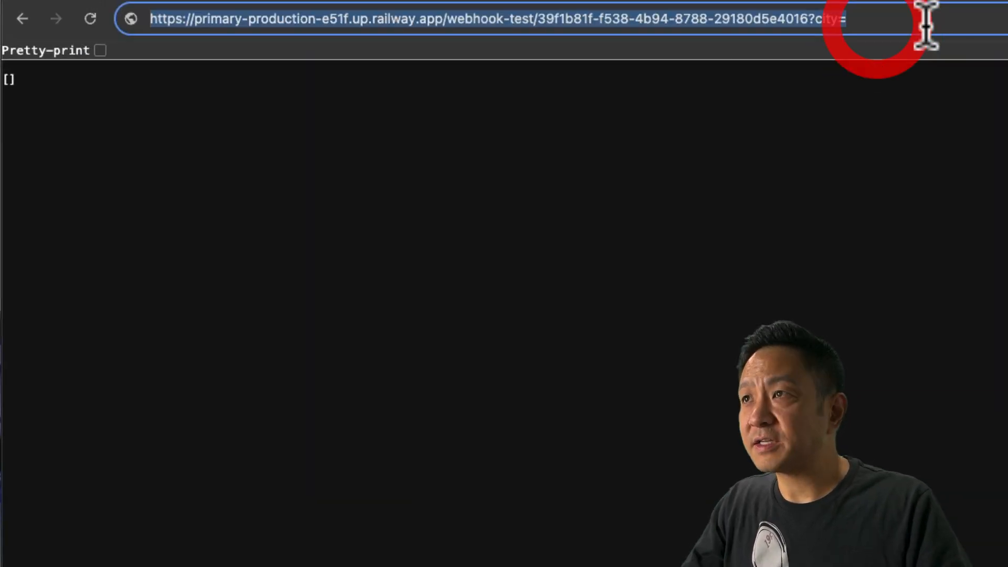
pyautogui.click(925, 25)
pyautogui.write('Vancouver')
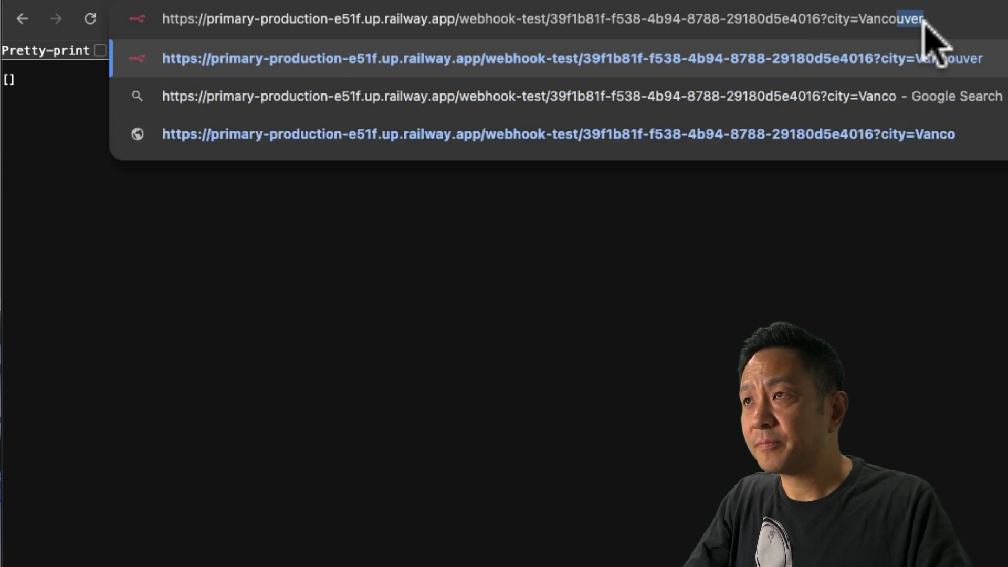
pyautogui.press('Return')
pyautogui.moveTo(2, 79); pyautogui.dragTo(12, 75)
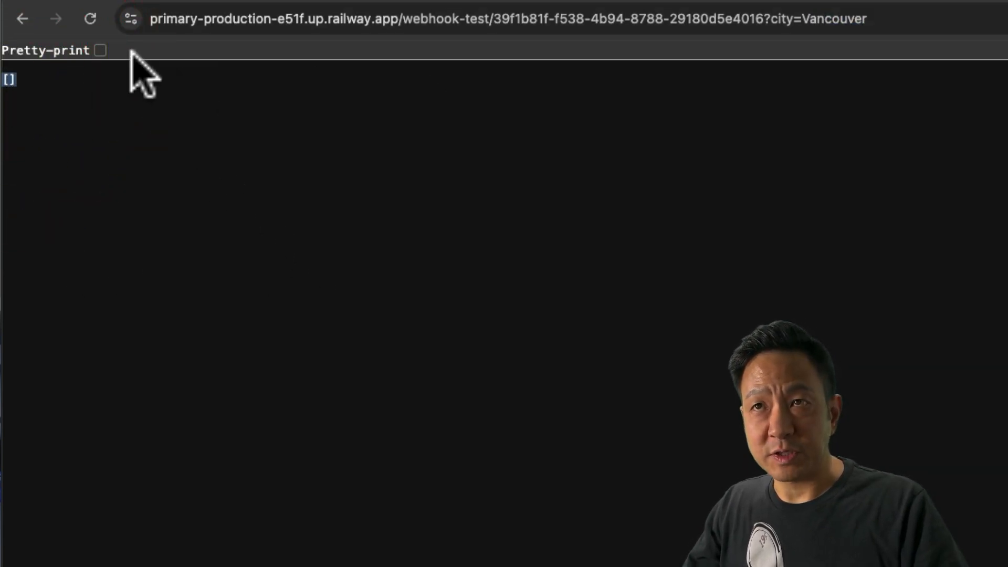
pyautogui.click(390, 0)
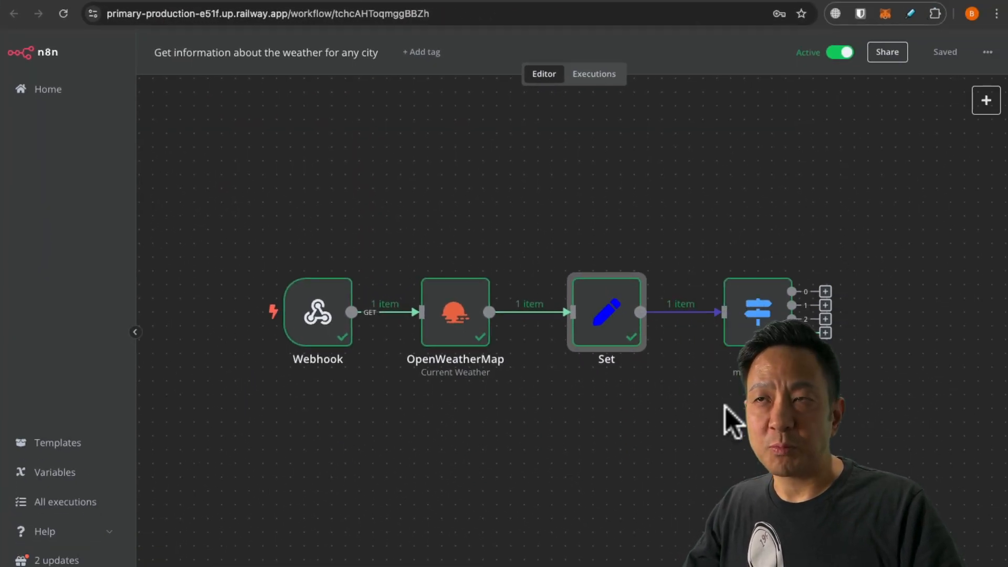
# Pin the Set node's Vancouver output (13.77, scattered clouds) and check the Switch routing.
pyautogui.doubleClick(605, 322)
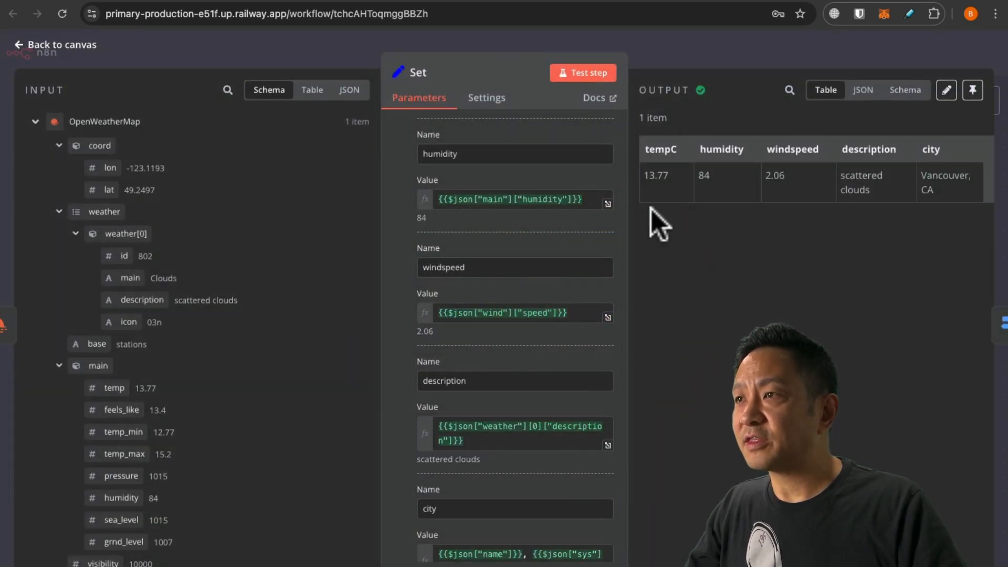
pyautogui.click(974, 92)
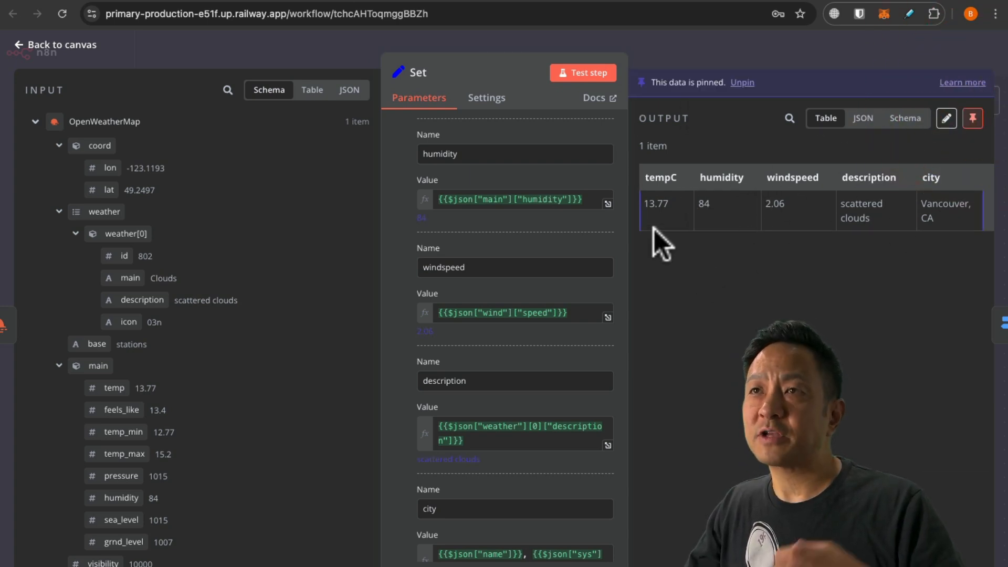
pyautogui.click(52, 45)
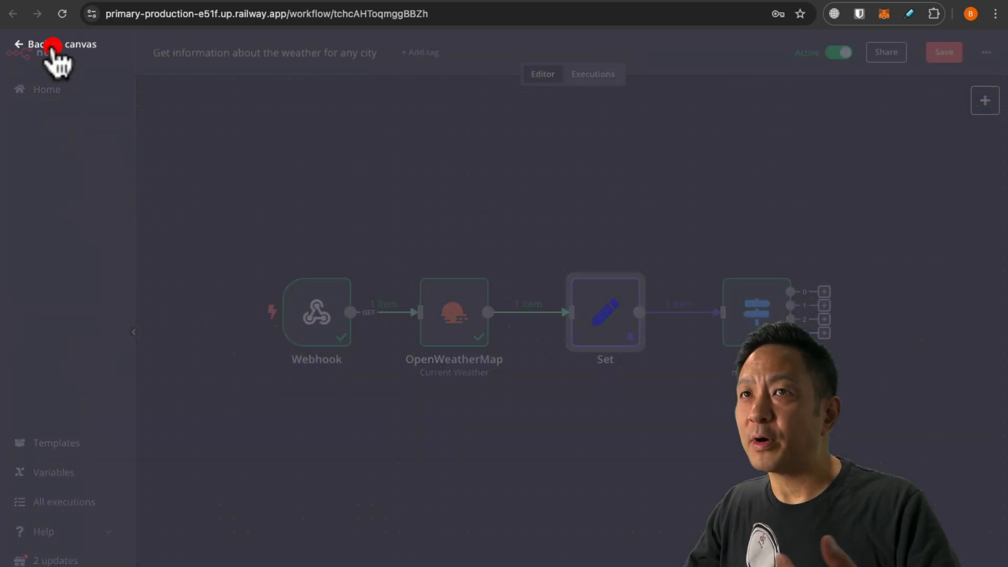
pyautogui.doubleClick(755, 315)
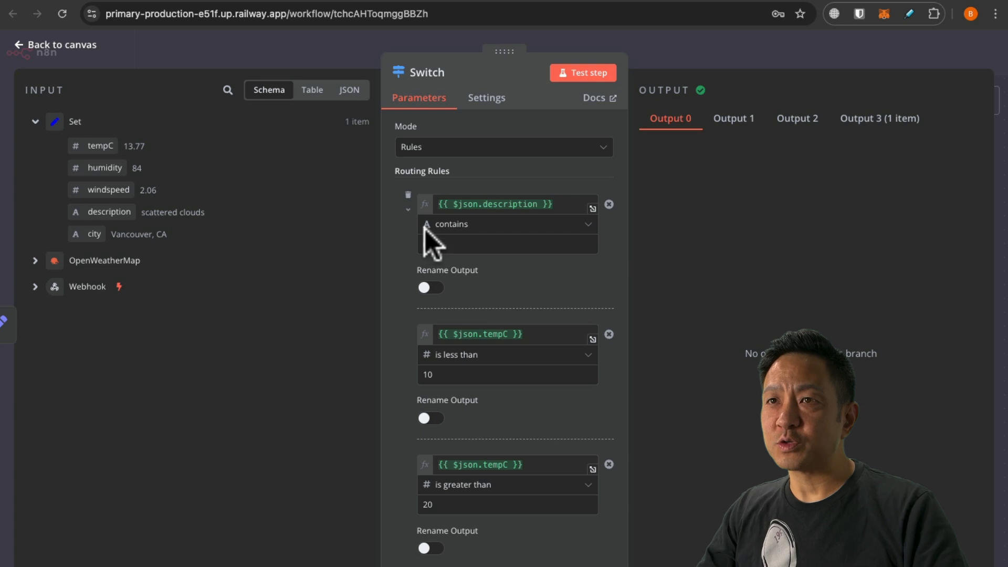
pyautogui.click(73, 54)
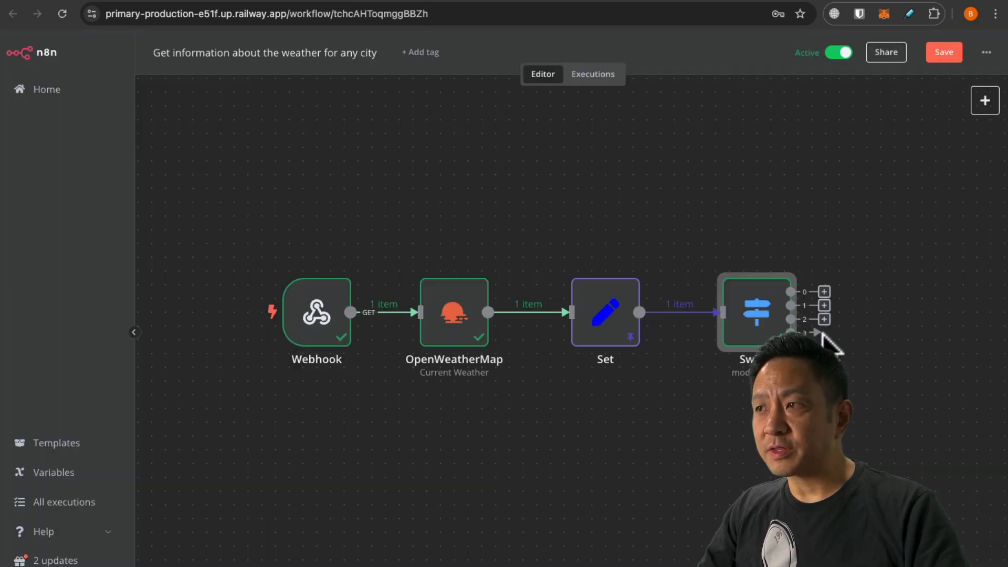
# Add a Respond to Webhook node on Switch output 3 that responds with Text.
pyautogui.click(822, 333)
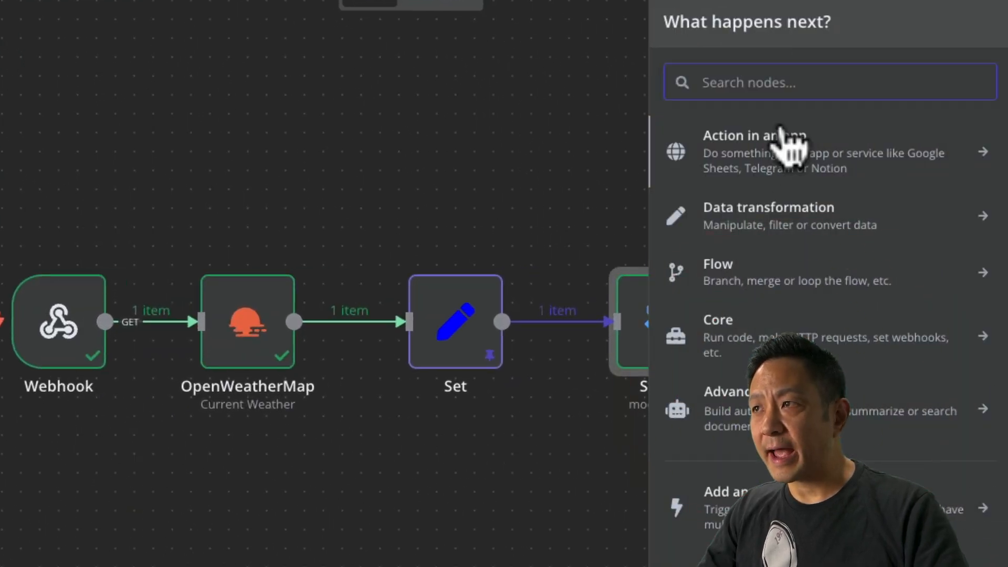
pyautogui.write('repond')
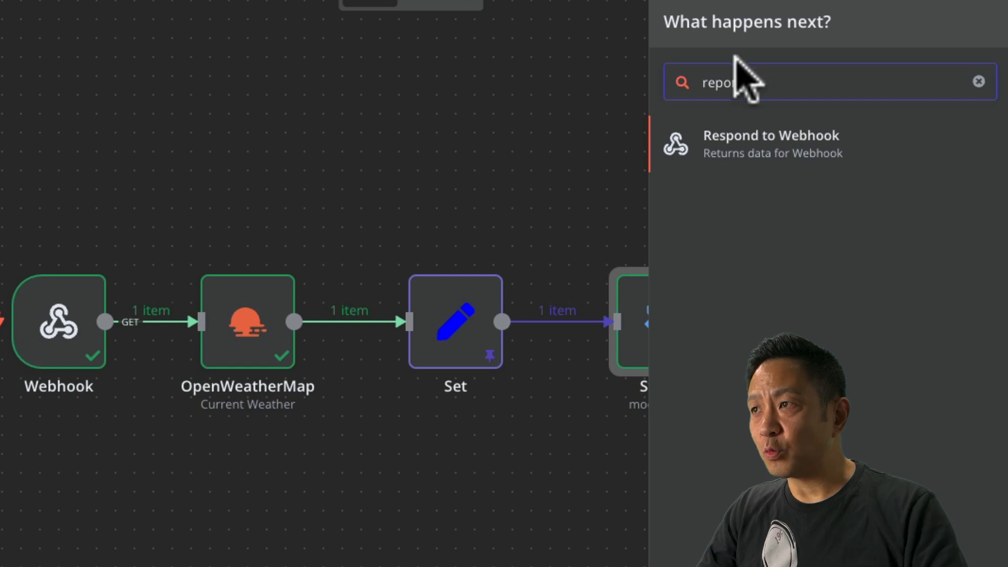
pyautogui.click(735, 137)
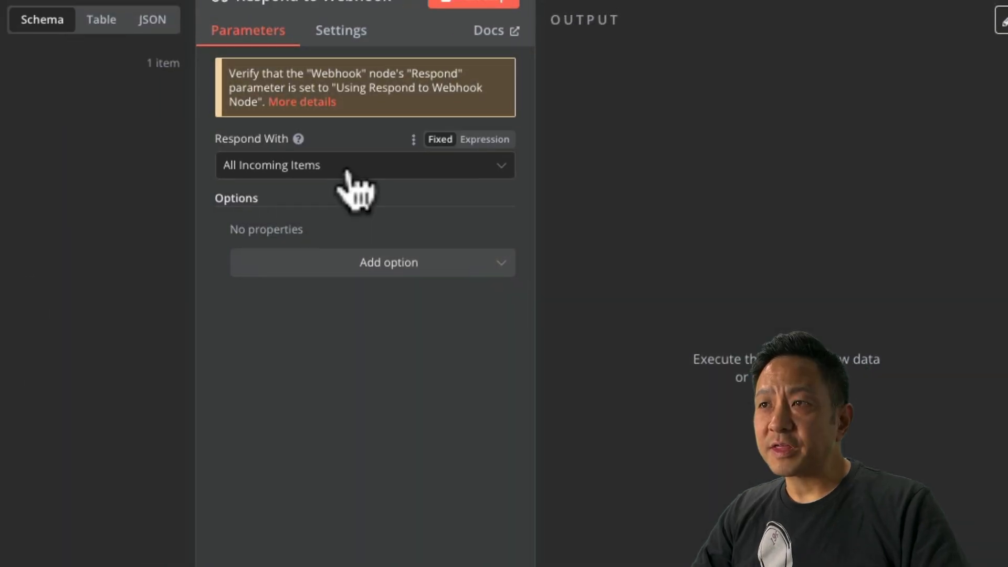
pyautogui.click(348, 167)
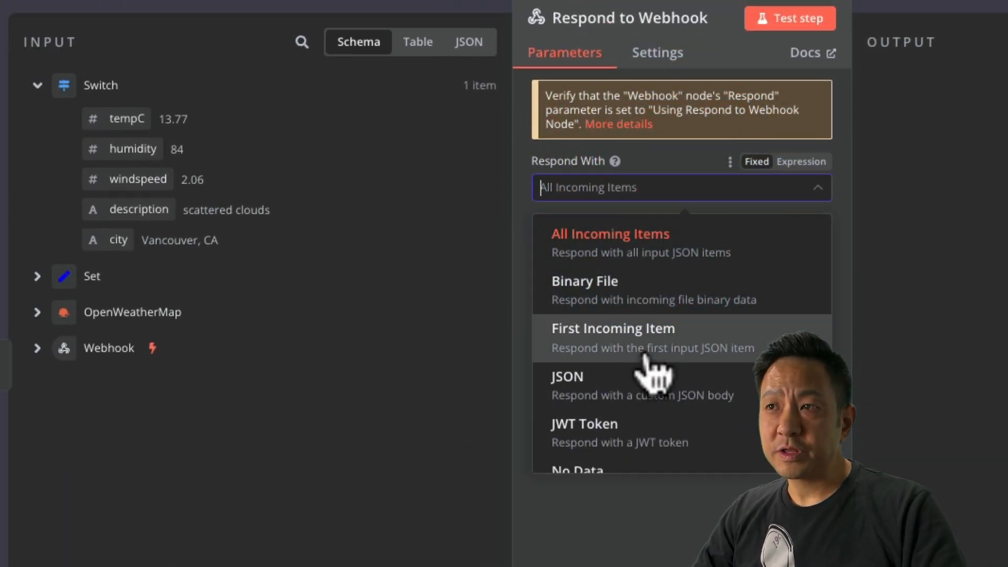
pyautogui.scroll(-3, 650, 374)
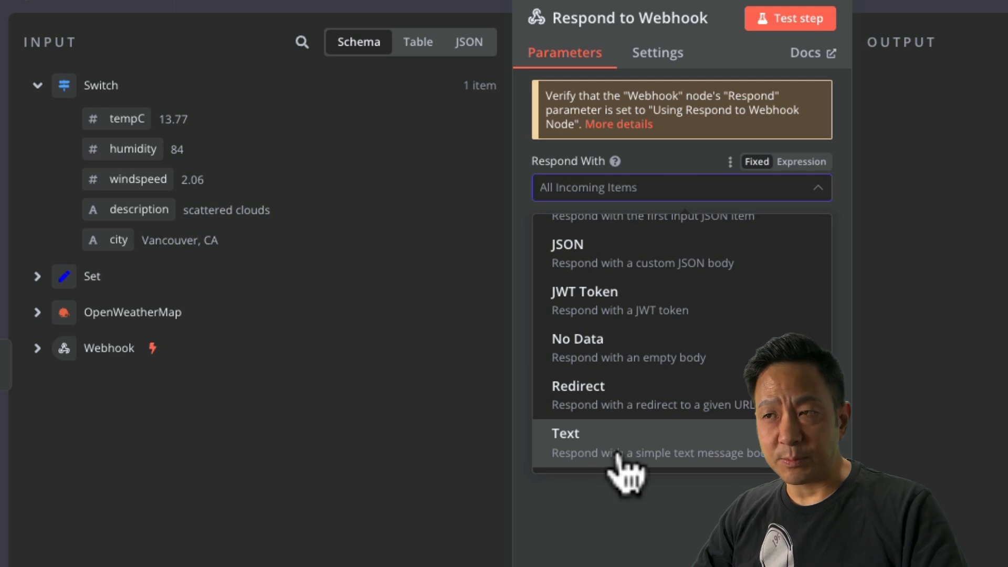
pyautogui.click(653, 451)
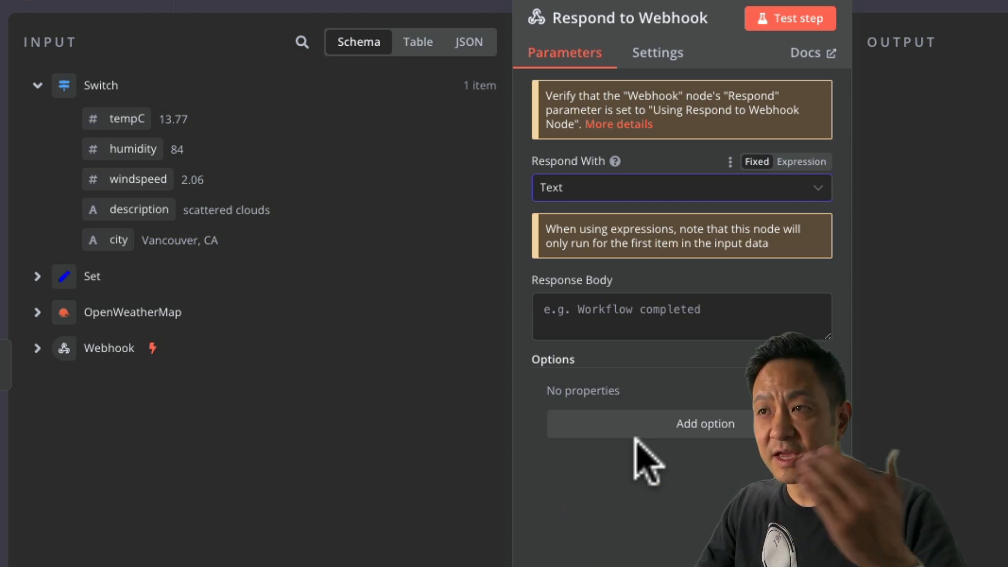
# Write the body: "It's {tempC} degrees celcius in {city} with {description}. Just another typical day. Have a great one!".
pyautogui.click(606, 318)
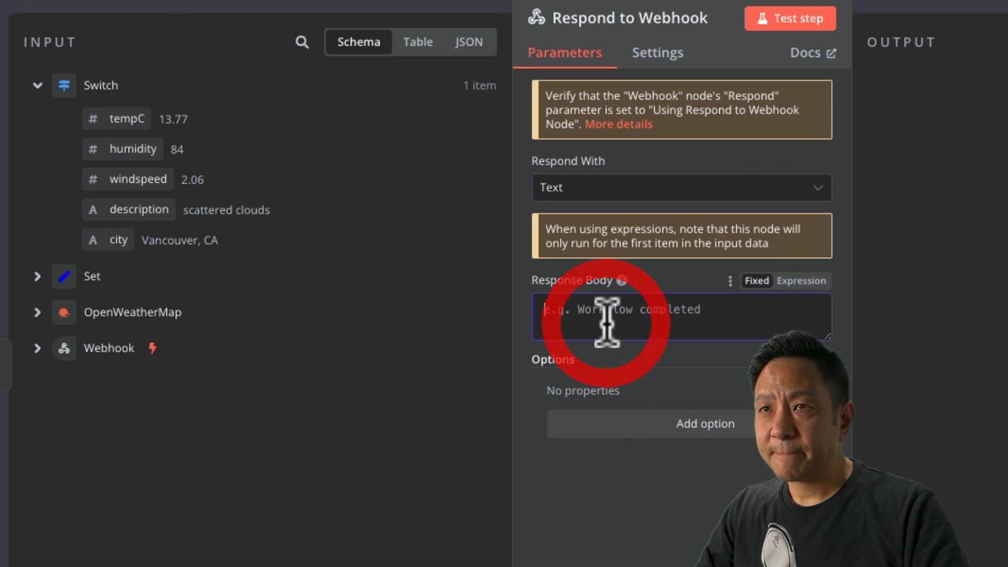
pyautogui.write('IT')
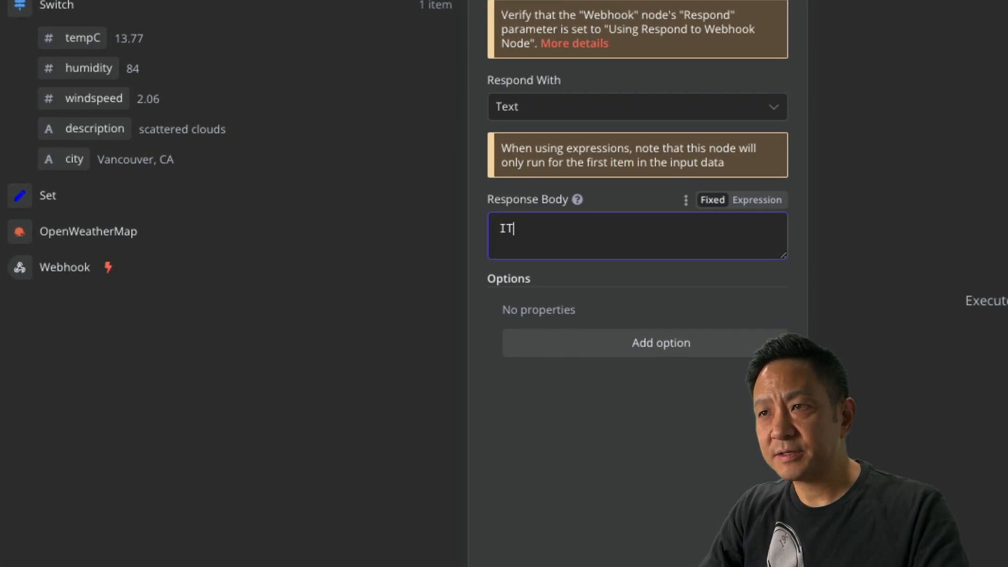
pyautogui.write("'s")
pyautogui.moveTo(82, 38); pyautogui.dragTo(551, 227)
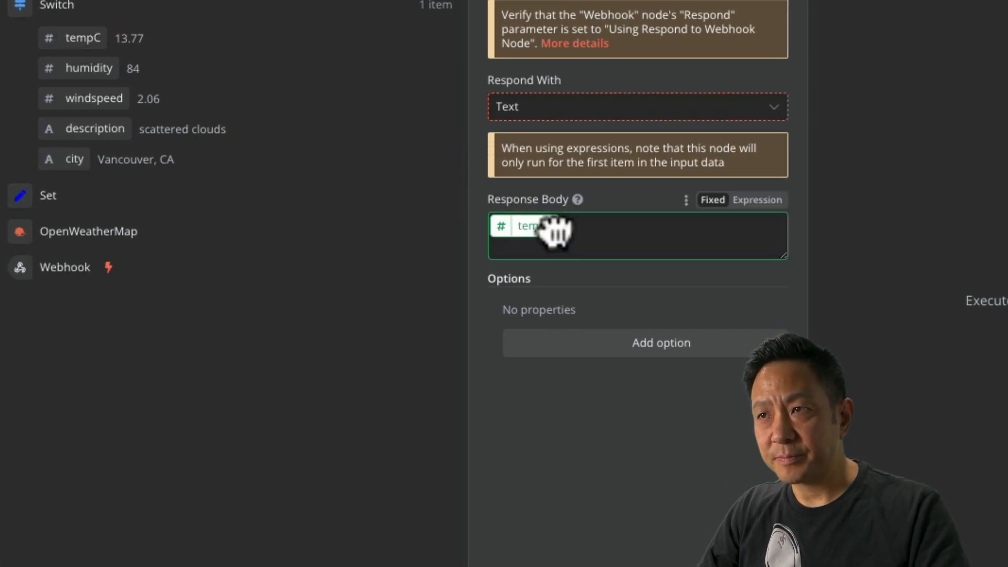
pyautogui.press('End')
pyautogui.write('degree')
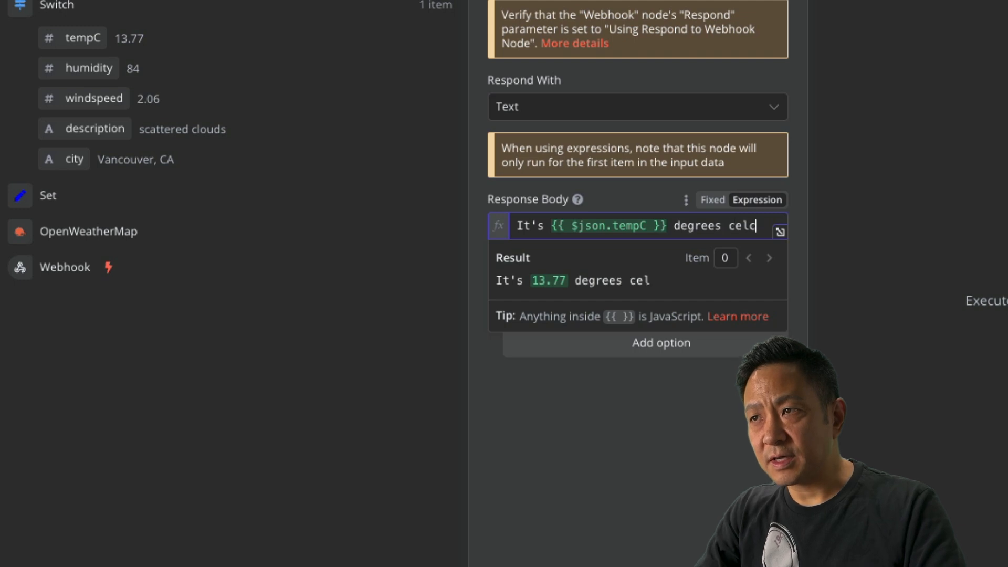
pyautogui.write('s celcius')
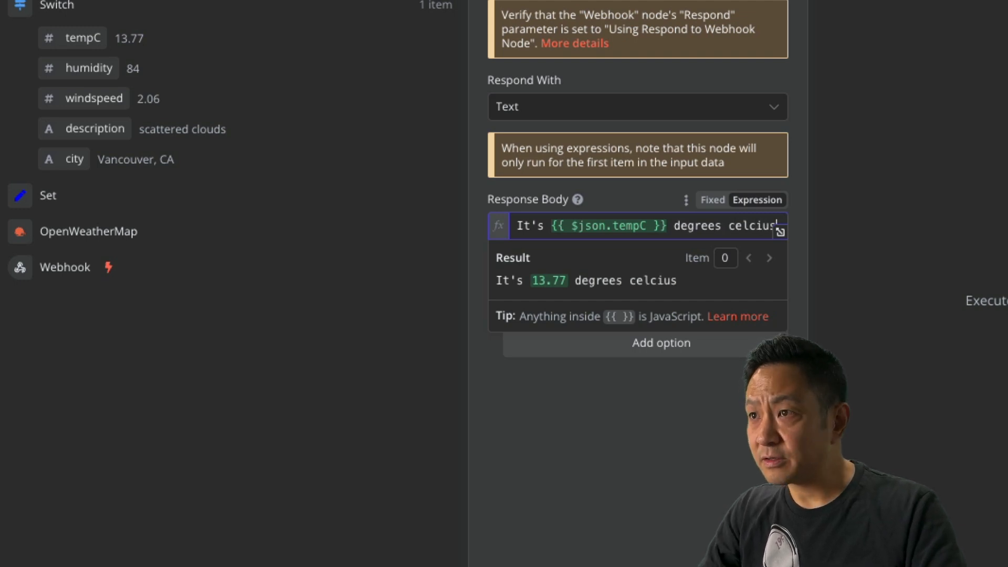
pyautogui.write('.')
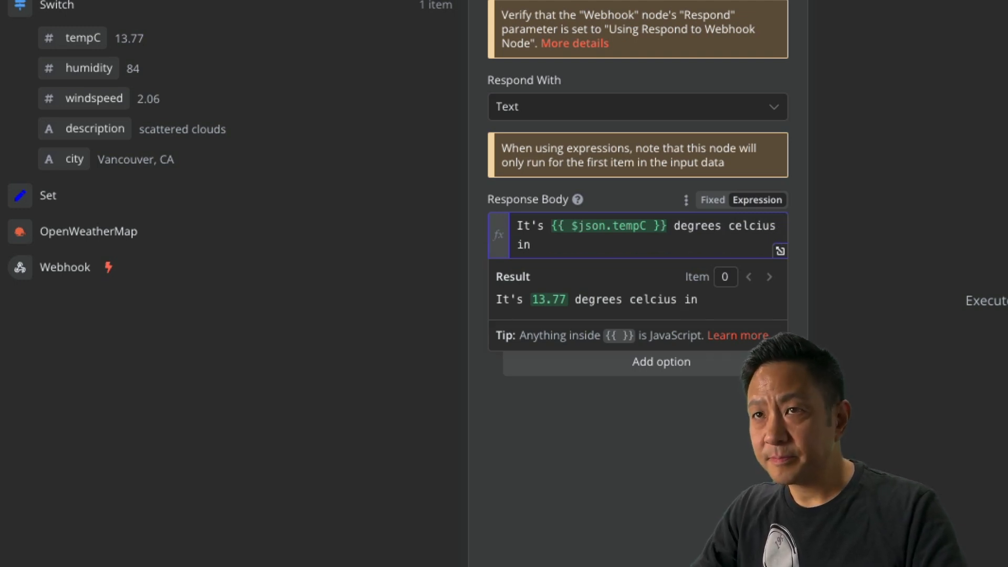
pyautogui.moveTo(74, 159); pyautogui.dragTo(538, 242)
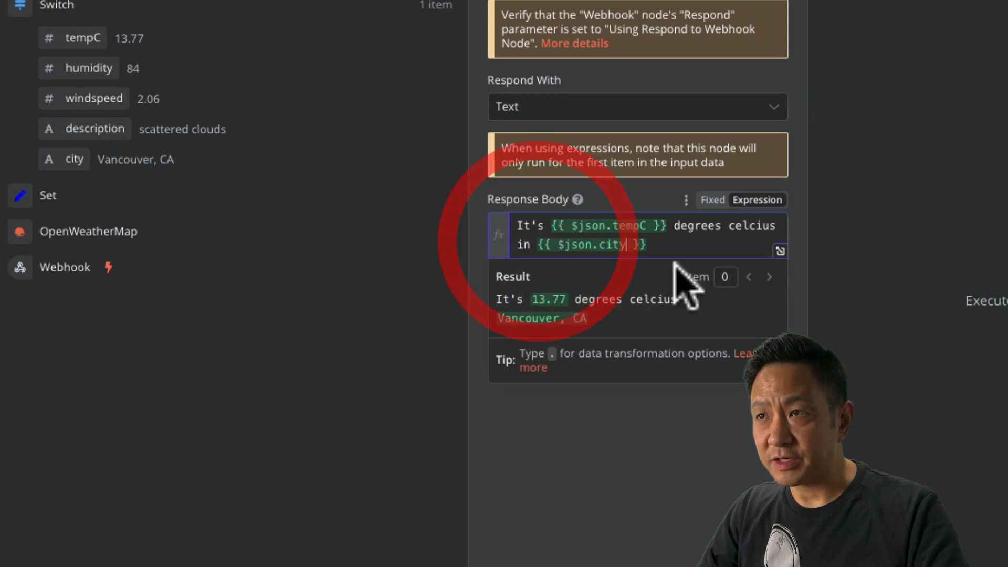
pyautogui.click(667, 243)
pyautogui.write('with')
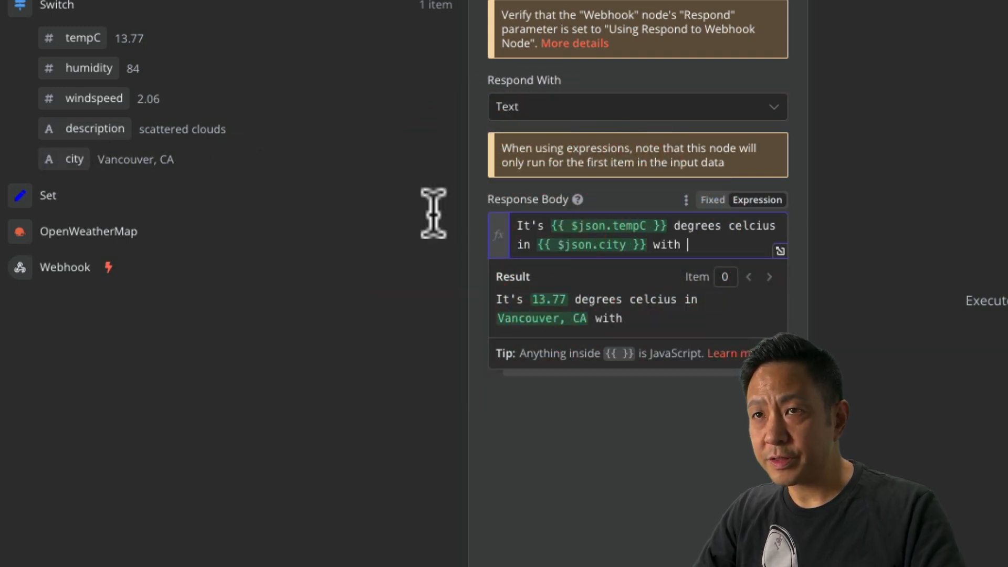
pyautogui.moveTo(95, 129); pyautogui.dragTo(695, 249)
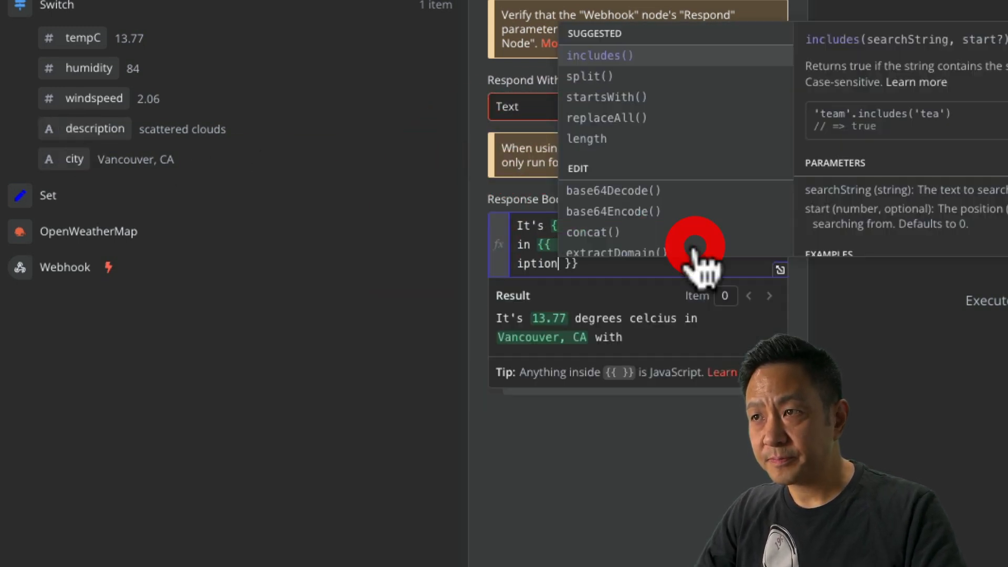
pyautogui.press('End')
pyautogui.write('. ')
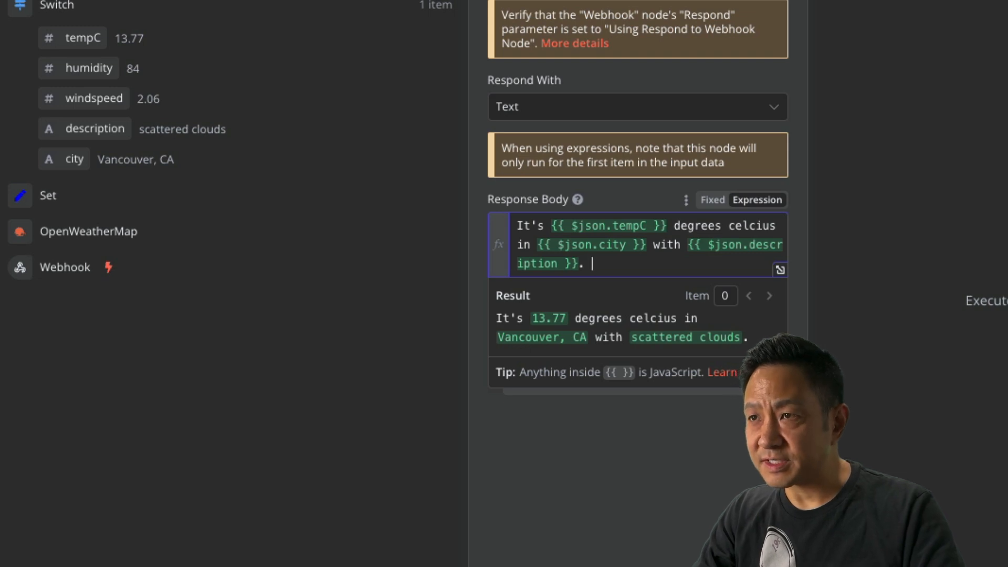
pyautogui.write('Just another typic')
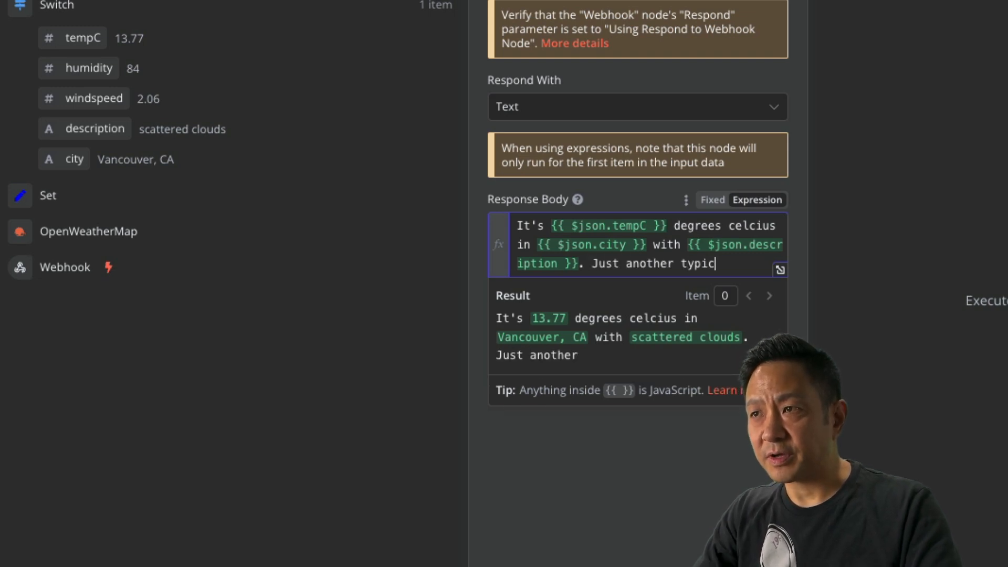
pyautogui.write('al day. Have a great ')
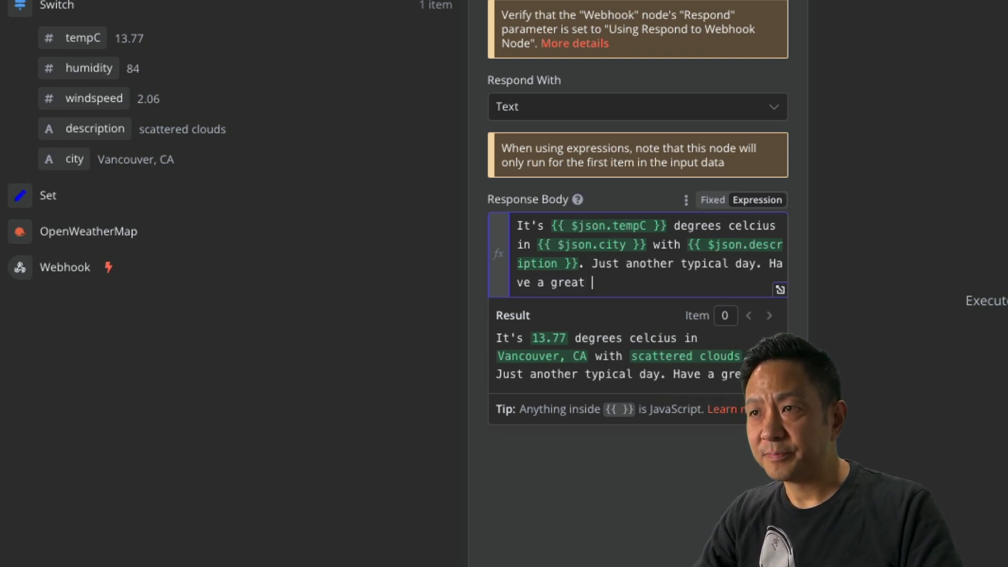
pyautogui.write('one!')
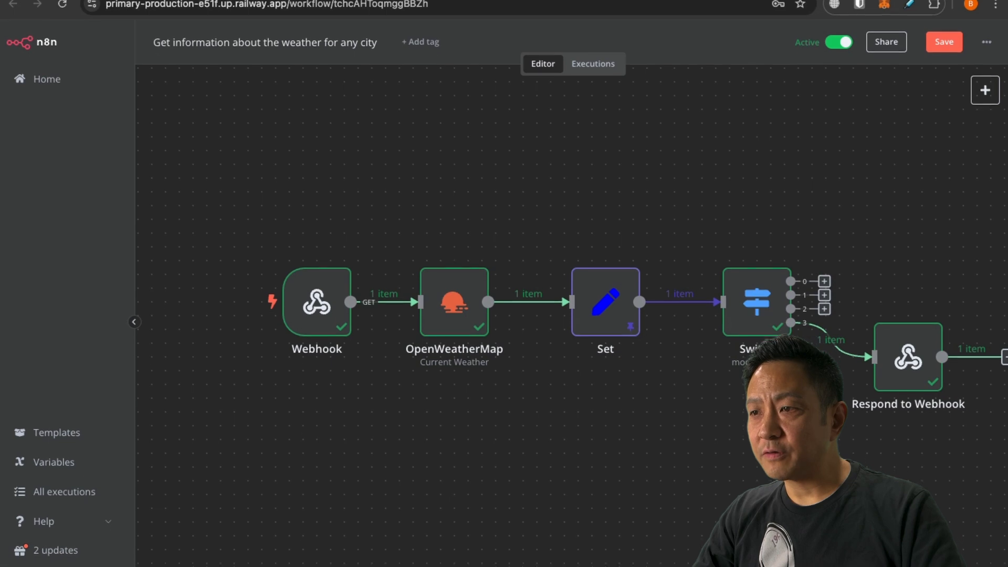
# Start a test run and reload the Vancouver webhook URL, which returns raw JSON.
pyautogui.click(557, 544)
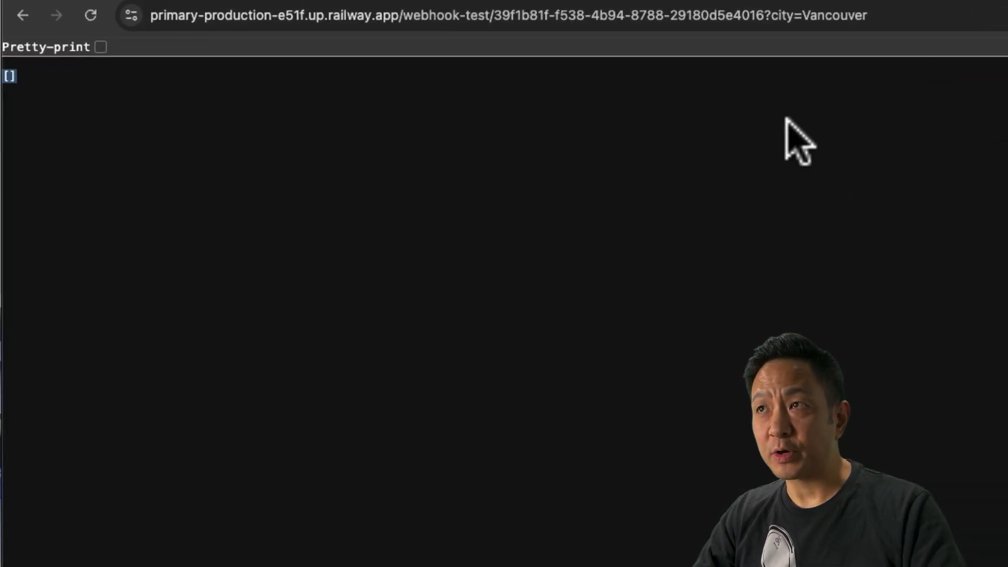
pyautogui.click(90, 15)
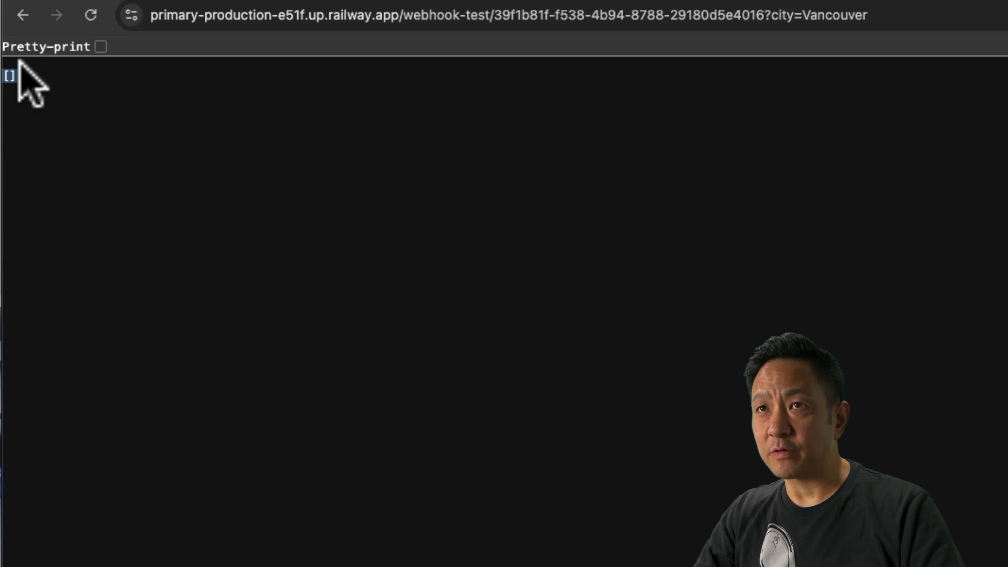
pyautogui.click(90, 15)
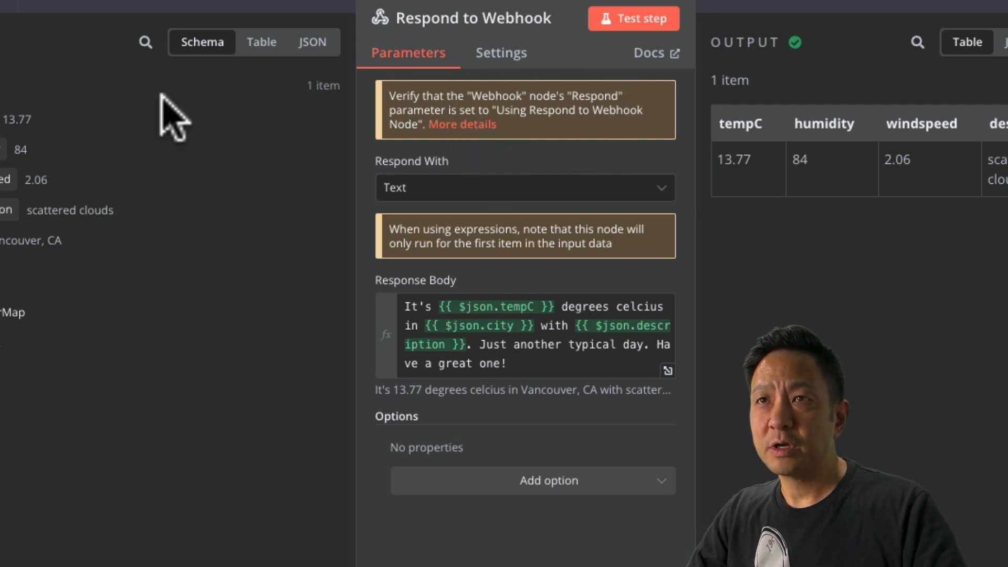
# Set the Webhook node to respond using the 'Respond to Webhook' node.
pyautogui.click(3, 3)
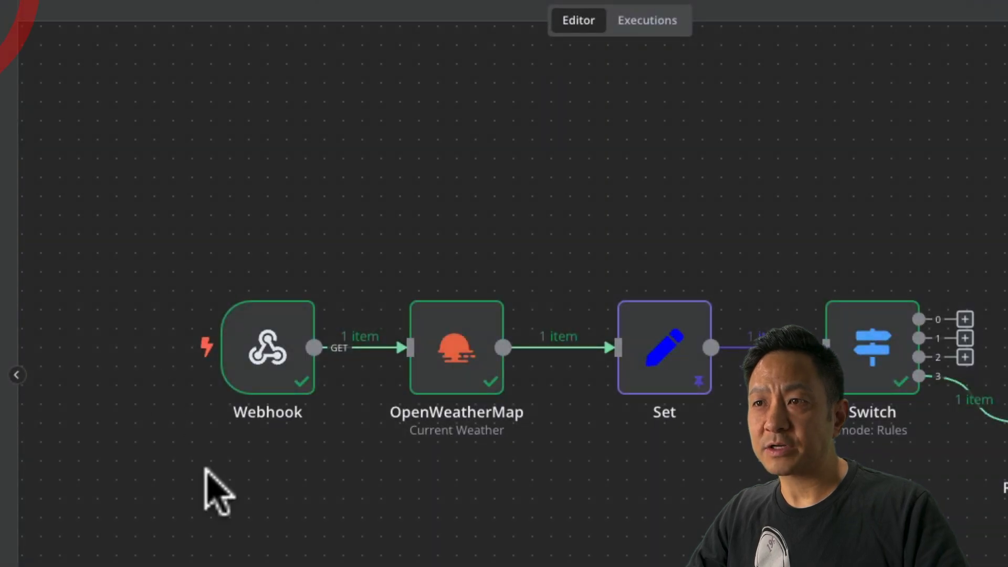
pyautogui.doubleClick(265, 353)
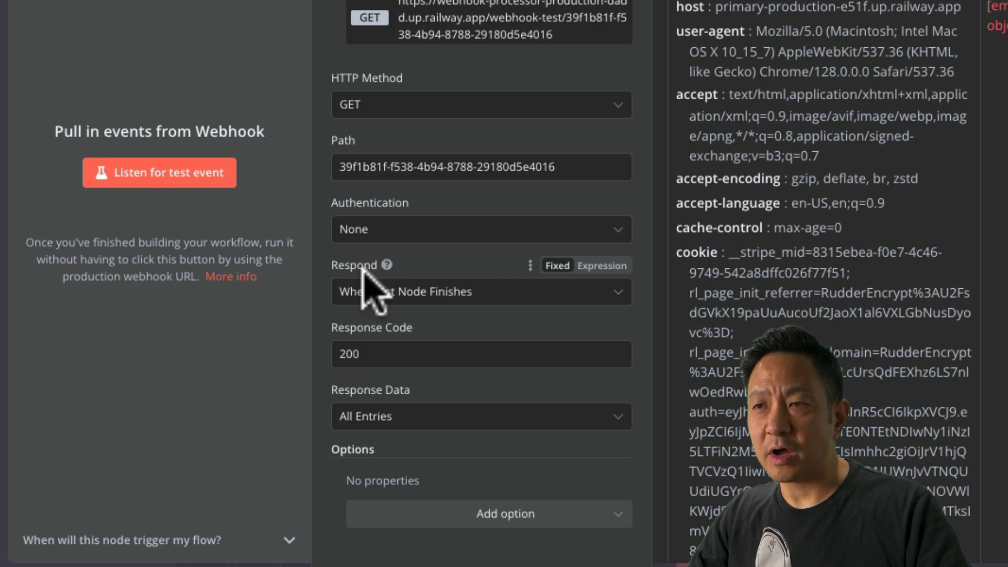
pyautogui.click(454, 291)
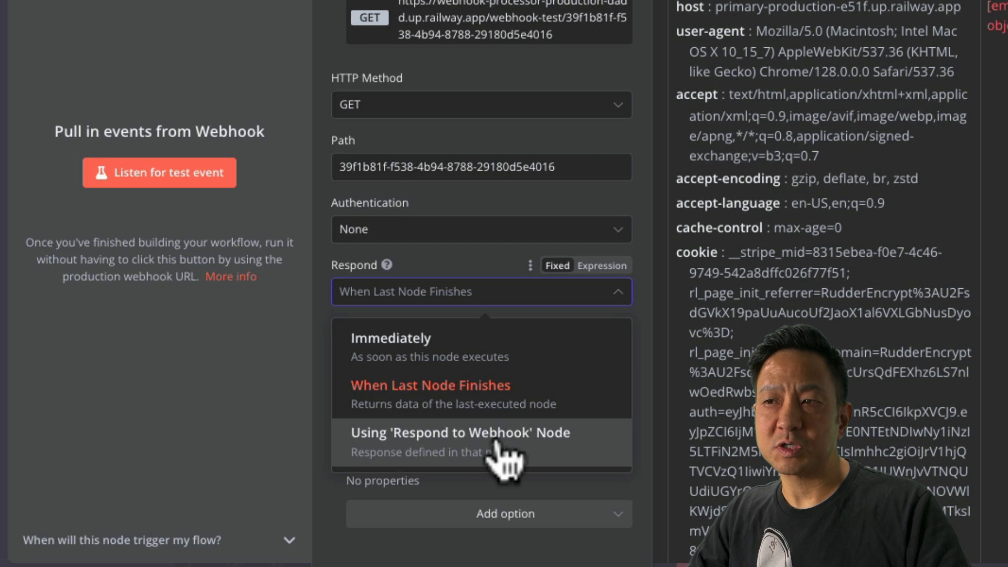
pyautogui.click(432, 445)
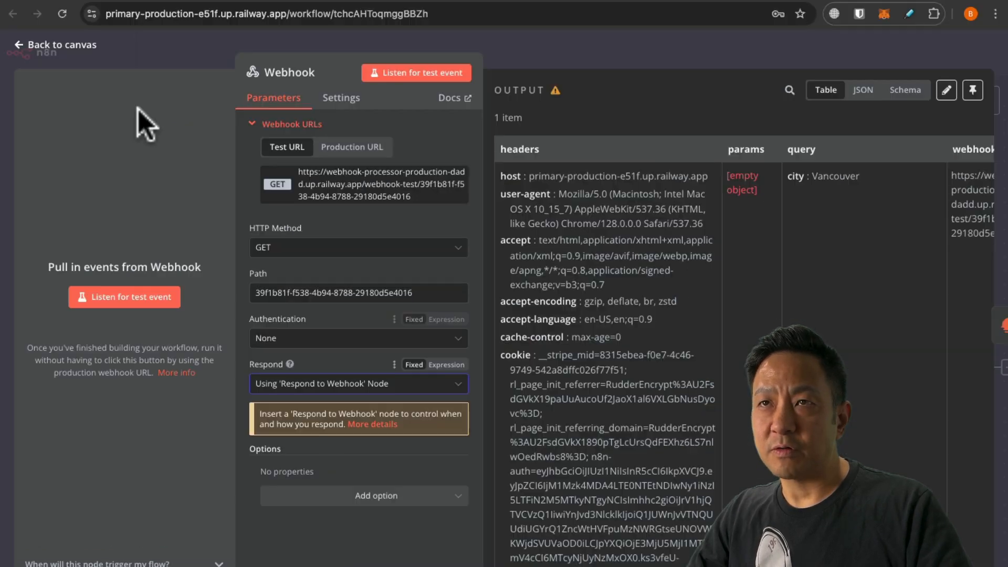
pyautogui.click(58, 50)
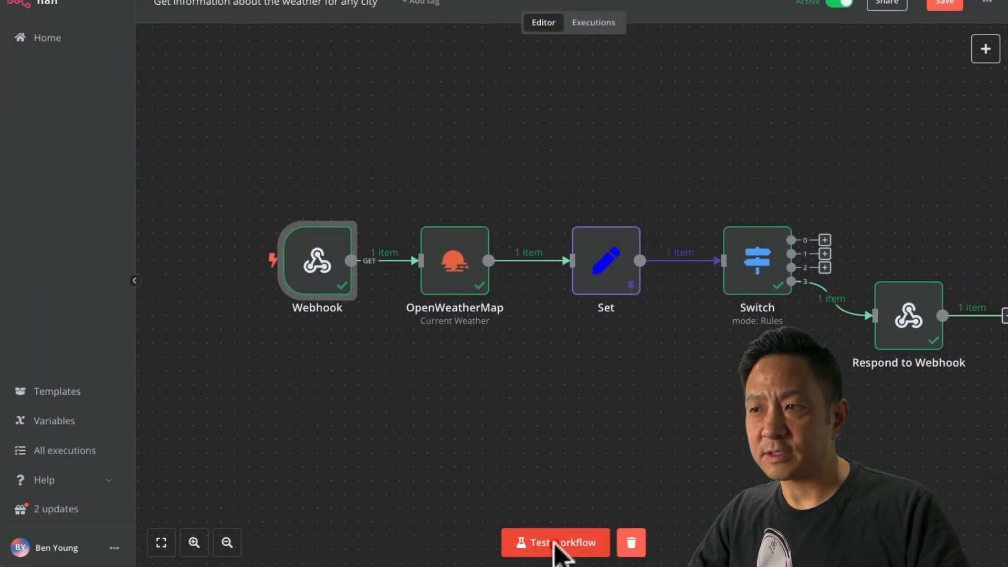
# Rerun the test and reload the Vancouver URL to get the 13.77 degrees scattered clouds sentence.
pyautogui.click(557, 546)
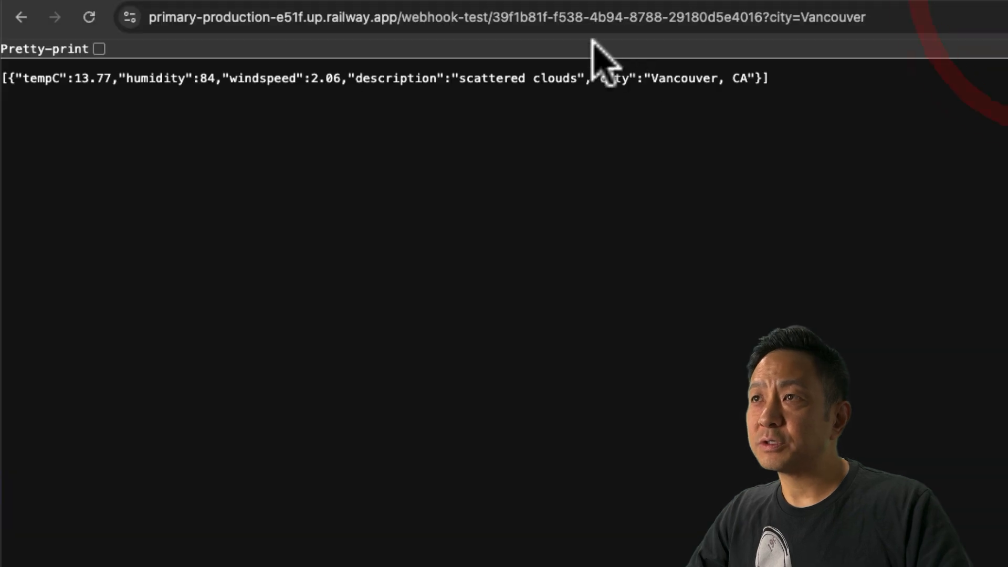
pyautogui.click(89, 18)
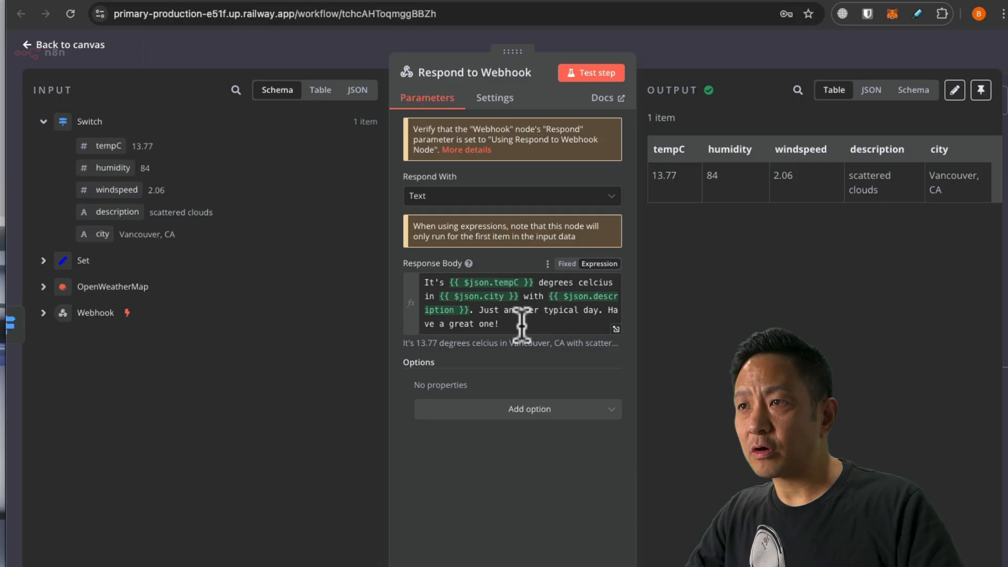
pyautogui.moveTo(521, 315); pyautogui.dragTo(407, 275)
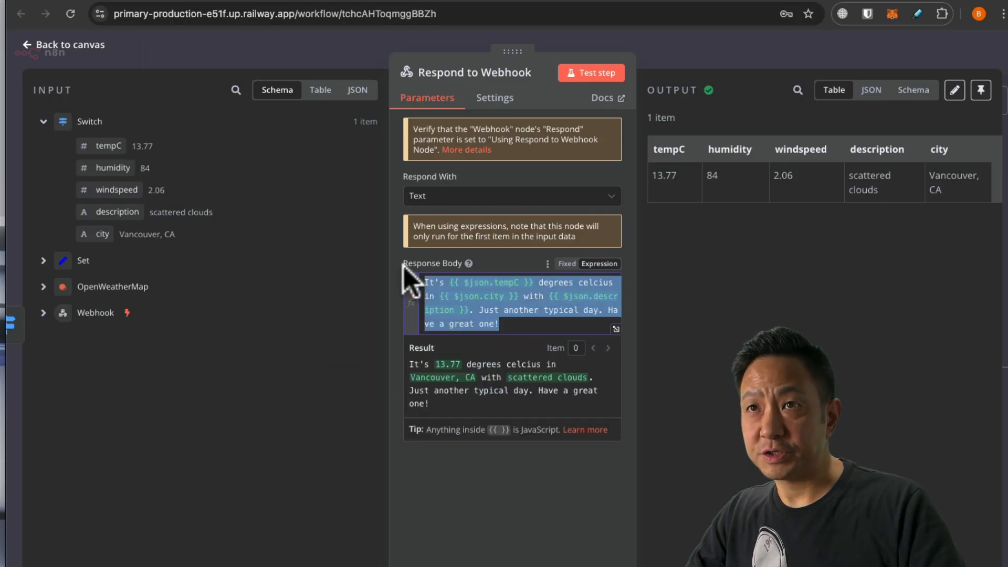
# Add a Respond to Webhook node on Switch output 0.
pyautogui.click(32, 43)
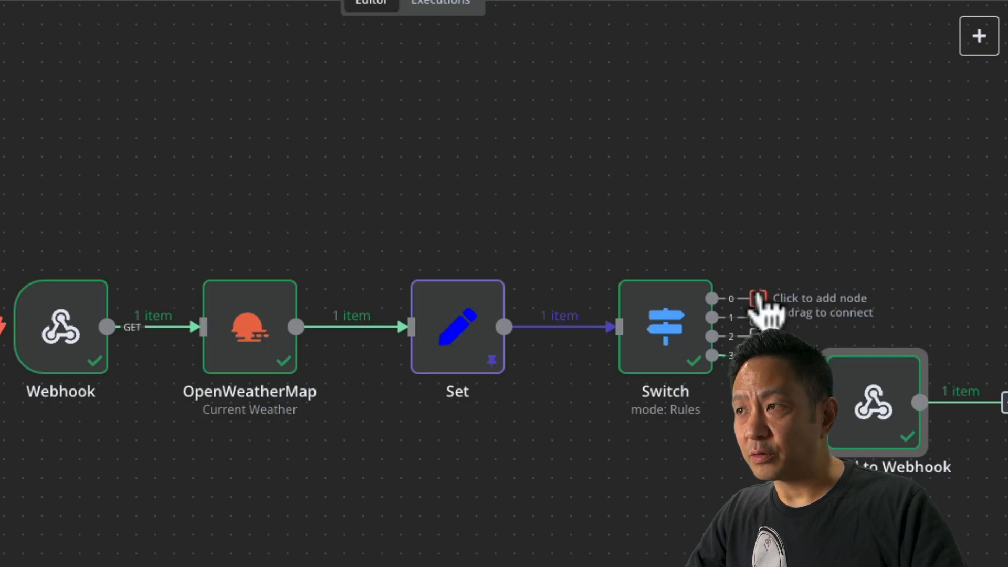
pyautogui.click(757, 300)
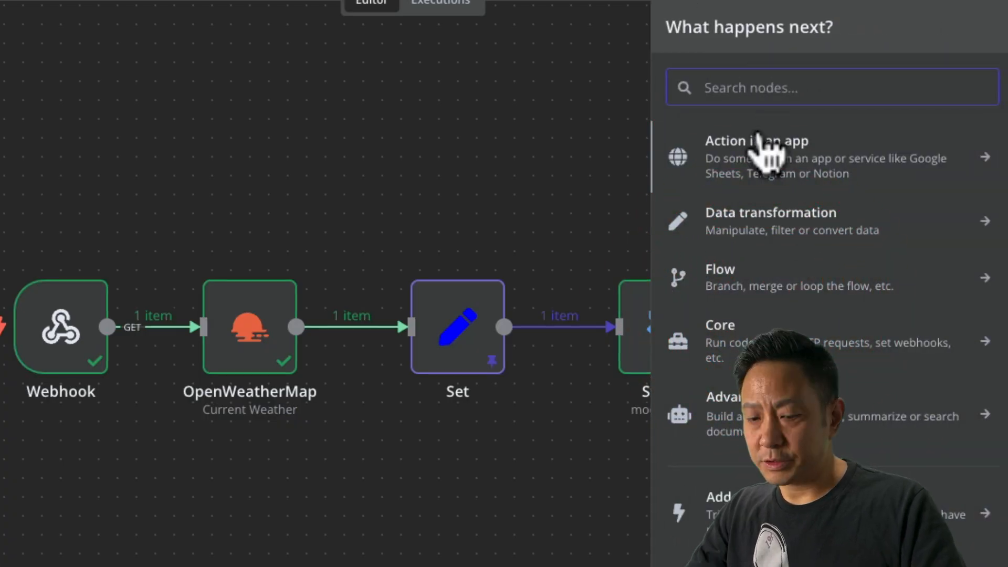
pyautogui.write('resp')
pyautogui.click(764, 147)
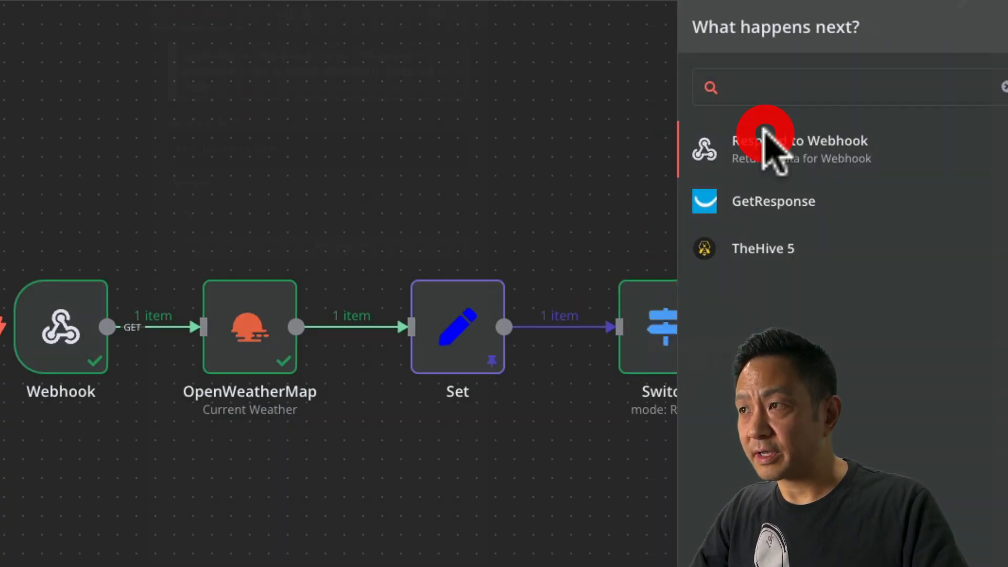
# Make it respond with Text: the weather template ending 'It might rain, make sure t…'.
pyautogui.click(298, 170)
pyautogui.click(257, 430)
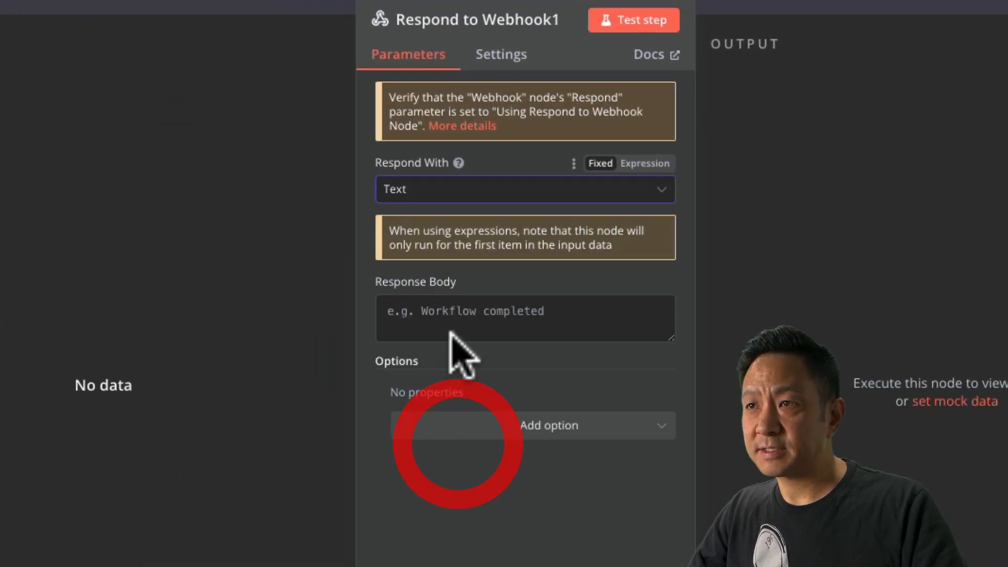
pyautogui.hotkey('ctrl', 'v')
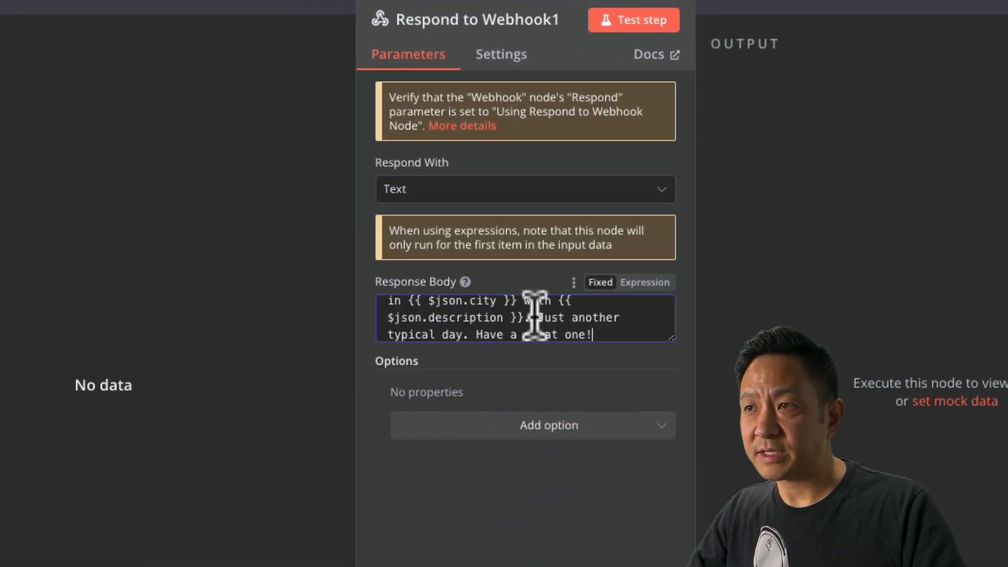
pyautogui.moveTo(537, 318); pyautogui.dragTo(605, 338)
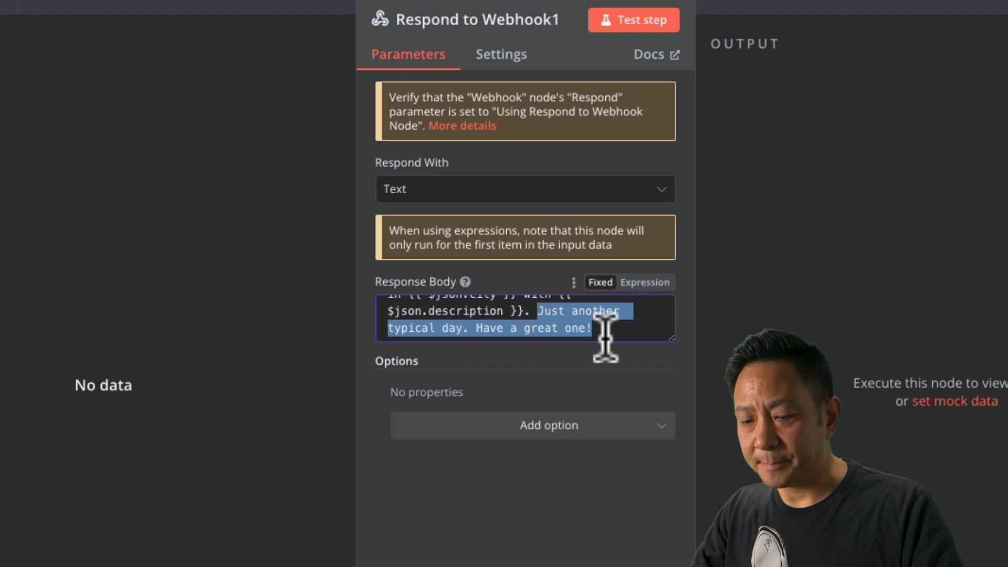
pyautogui.write('It might rain,')
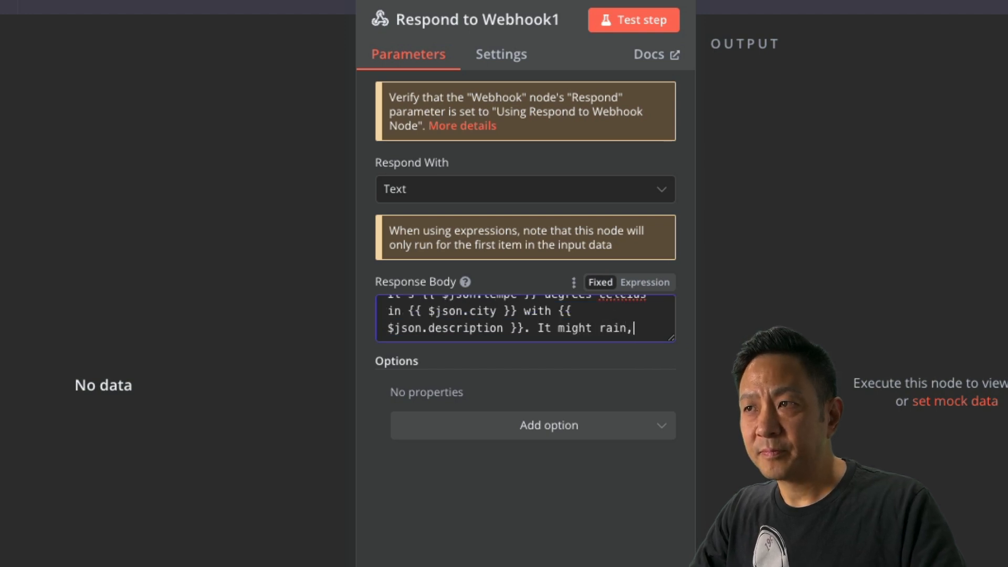
pyautogui.write(' make sure to take an U')
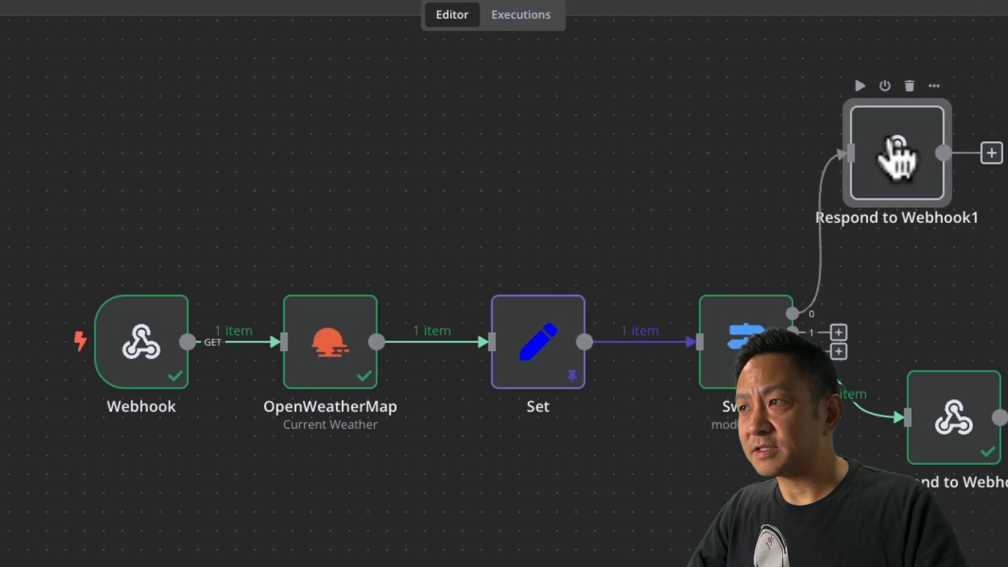
pyautogui.click(894, 158)
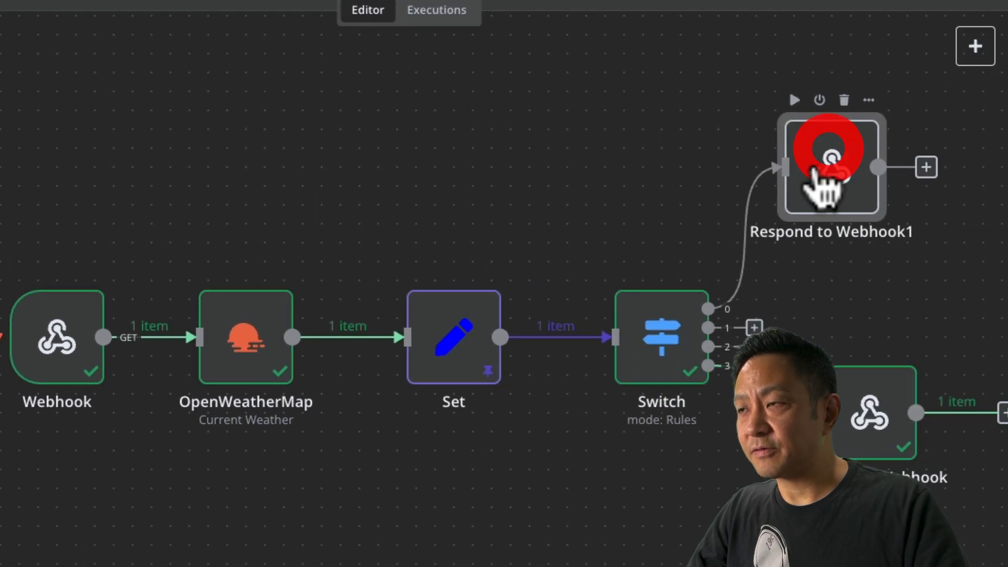
# Add Respond to Webhook2 on the next Switch output, responding with Text.
pyautogui.click(836, 326)
pyautogui.write('respon')
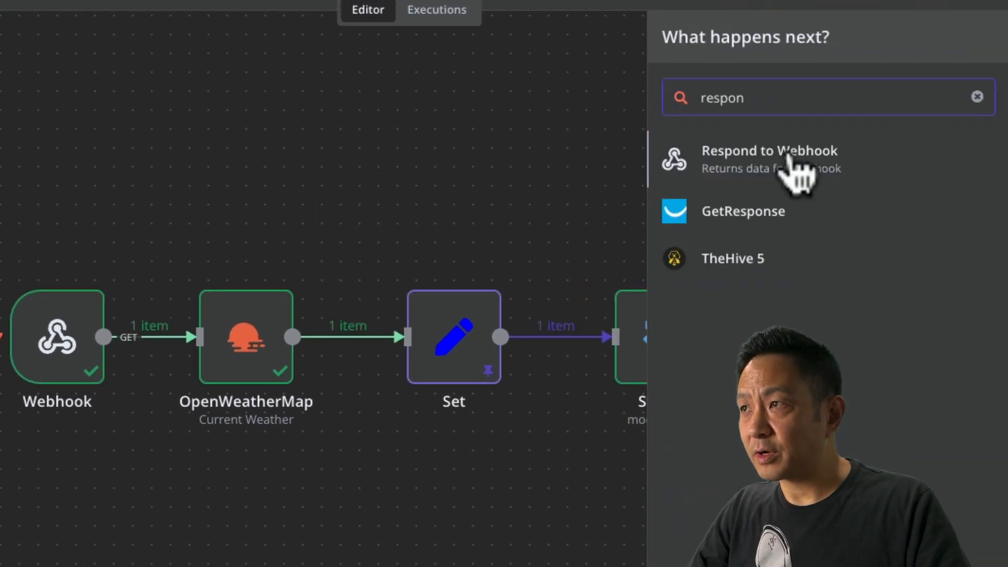
pyautogui.click(787, 163)
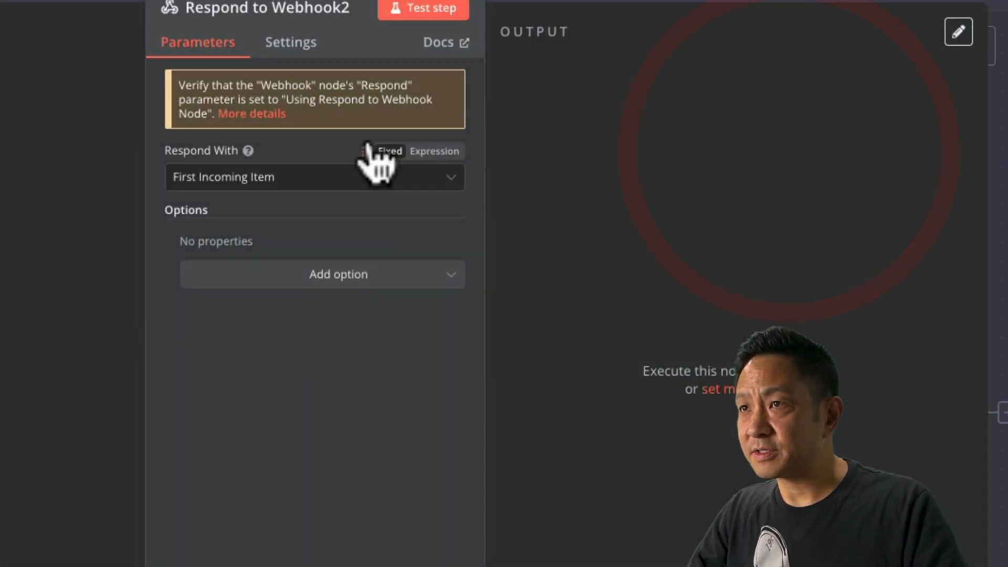
pyautogui.click(483, 196)
pyautogui.scroll(-3, 477, 436)
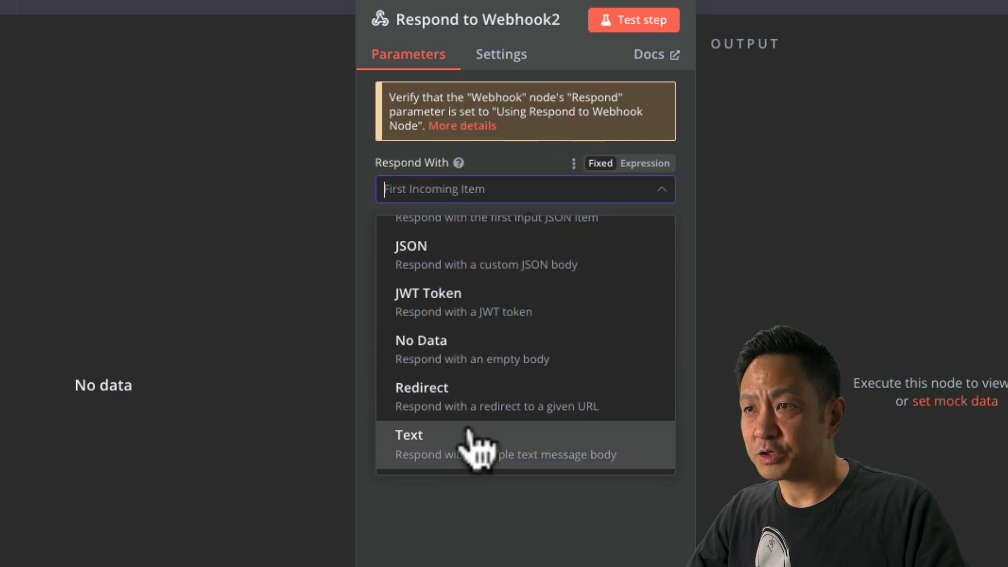
pyautogui.click(472, 446)
# Paste the weather template into its body and end it with 'It might get chilly, dress…'.
pyautogui.click(443, 315)
pyautogui.hotkey('ctrl', 'v')
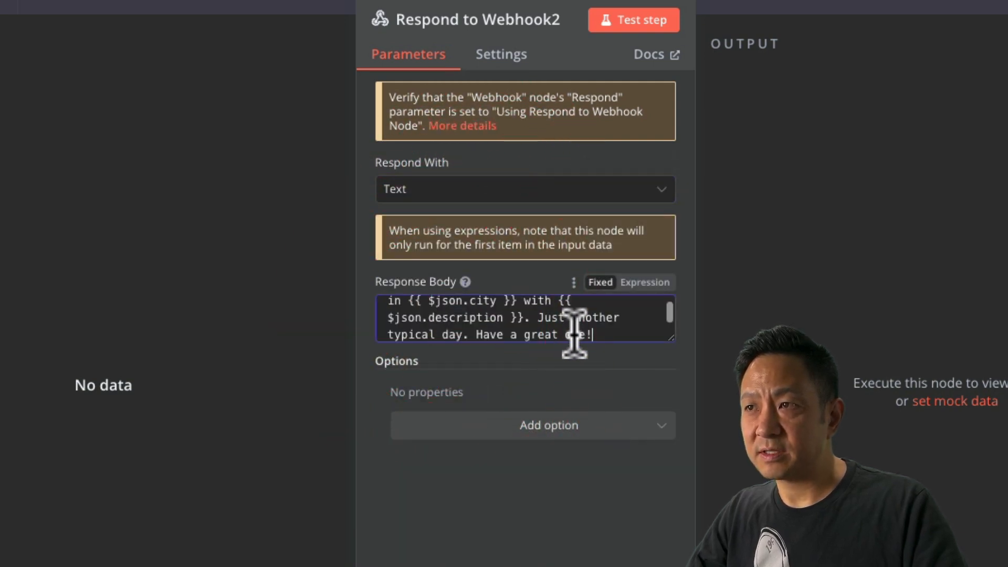
pyautogui.moveTo(539, 318); pyautogui.dragTo(630, 360)
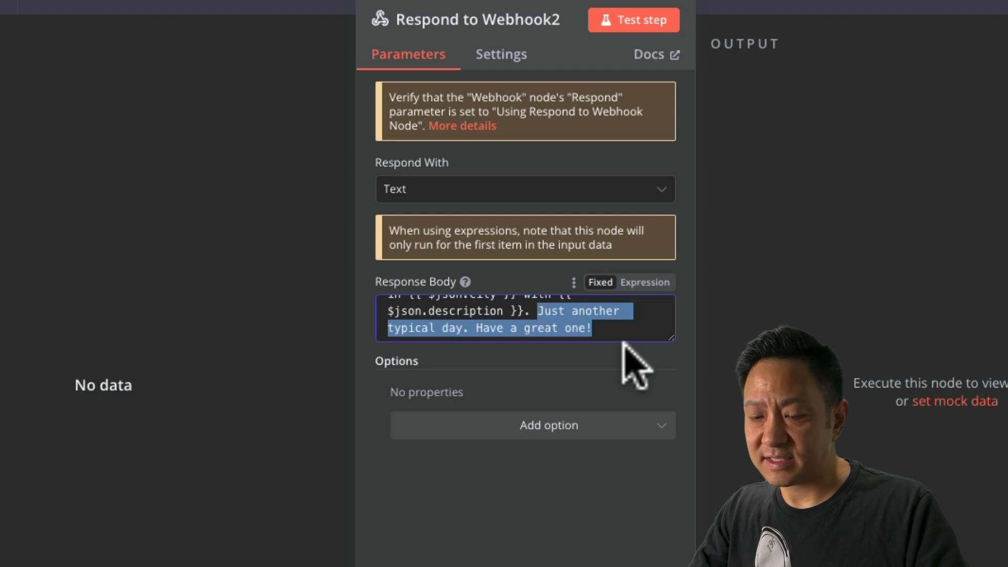
pyautogui.press('BackSpace')
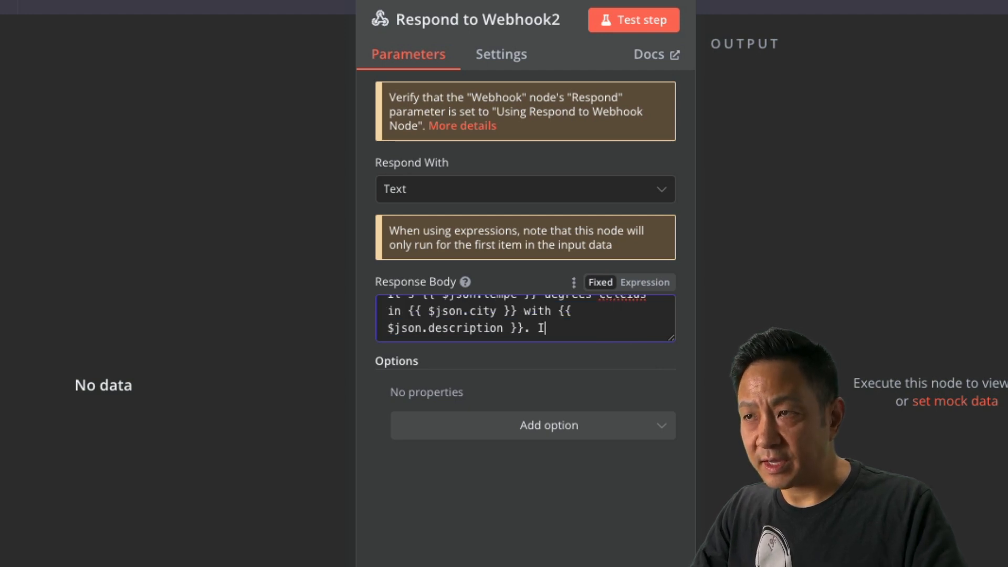
pyautogui.write('It might get chil')
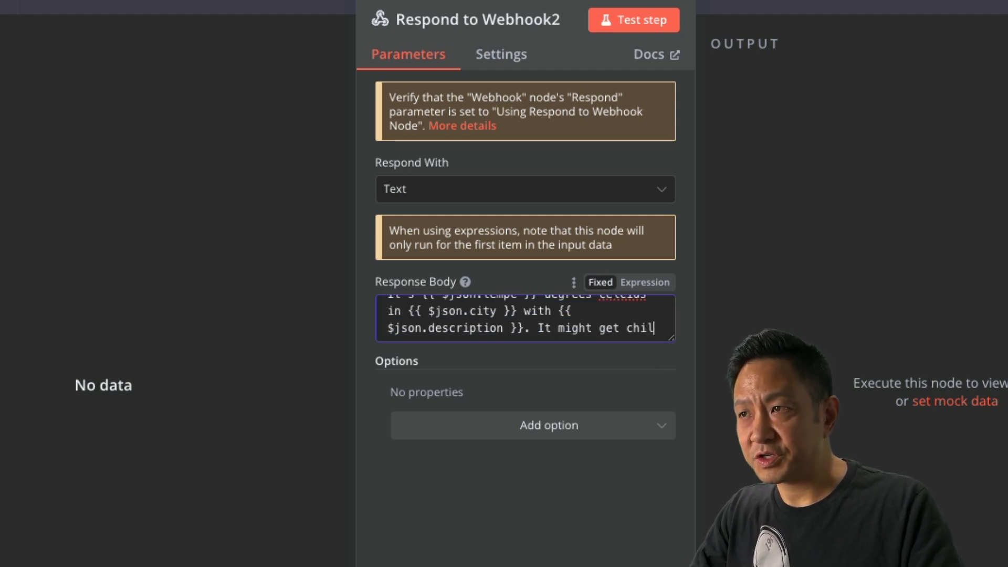
pyautogui.write('ly, dressw')
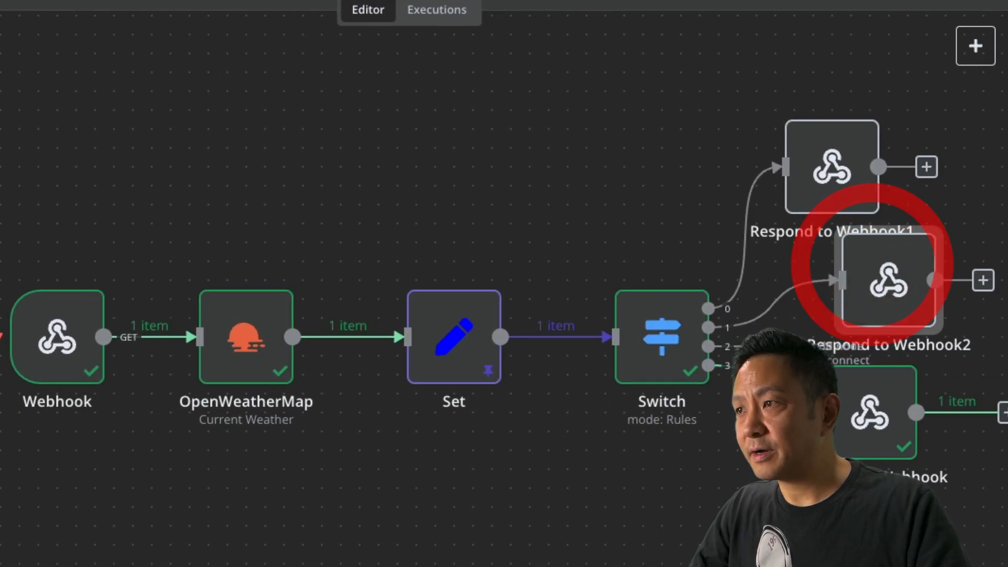
pyautogui.click(980, 282)
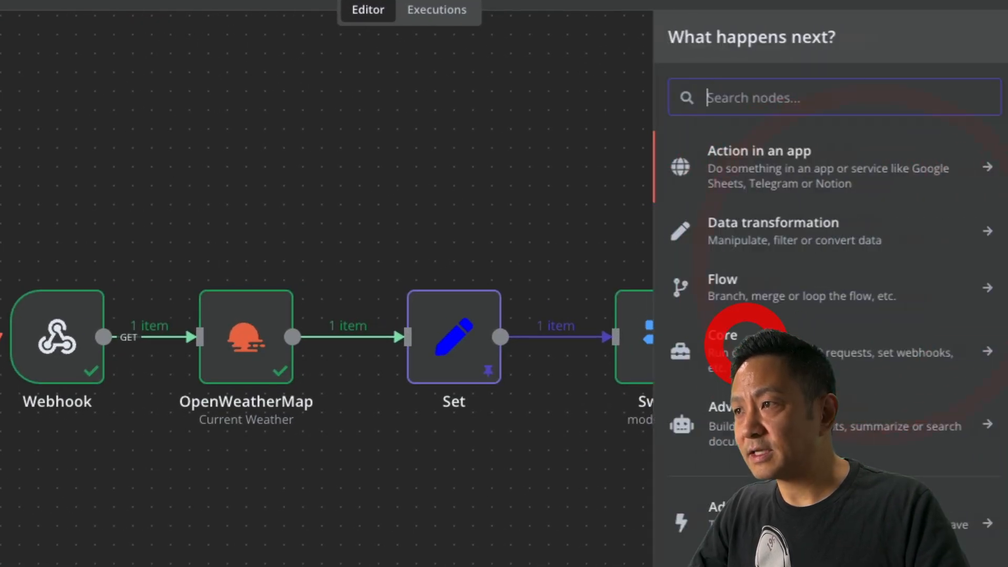
pyautogui.write('respon')
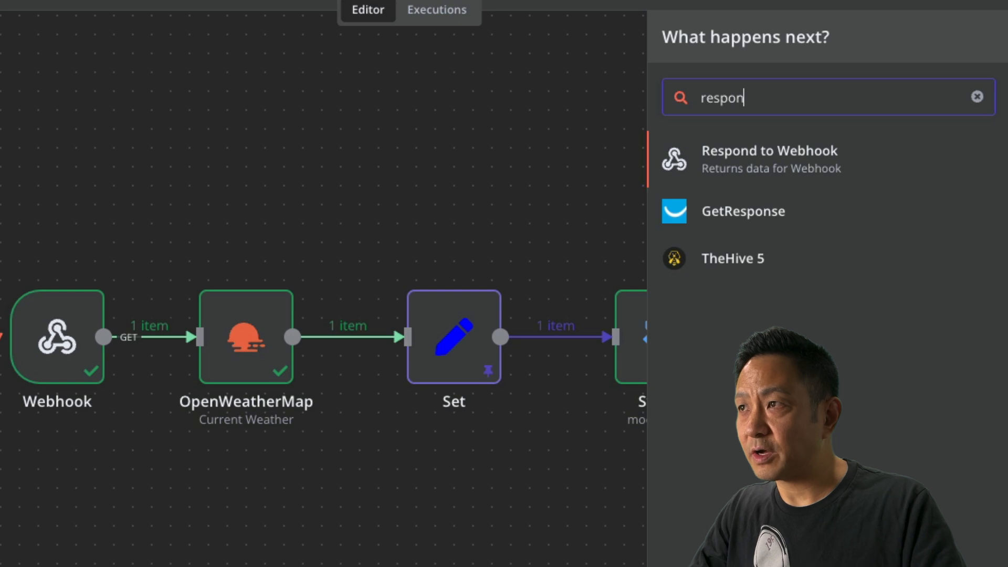
# Add Respond to Webhook3 replying with Text: the weather template ending 'It's T-Shirt weather'.
pyautogui.click(792, 169)
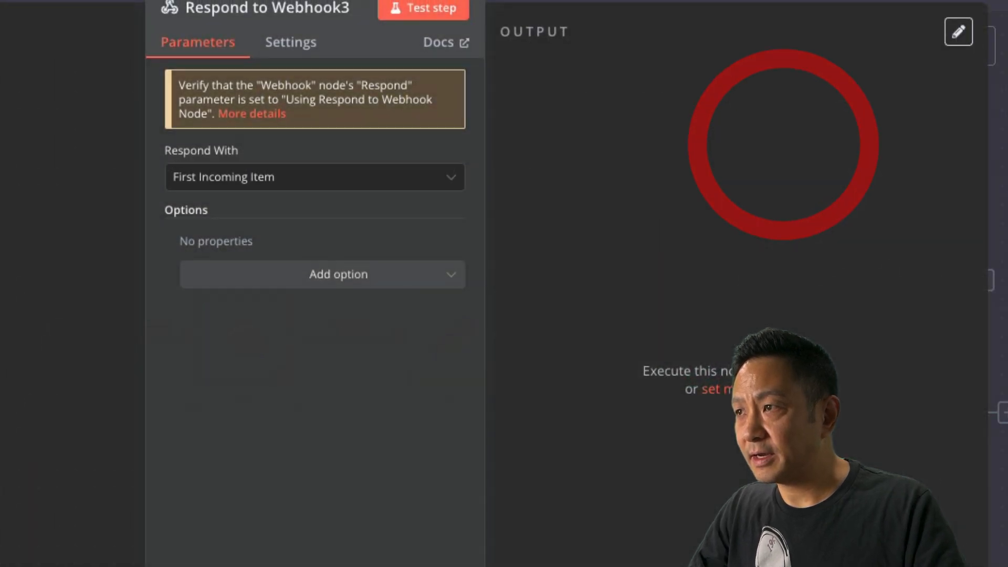
pyautogui.click(267, 181)
pyautogui.scroll(-3, 273, 382)
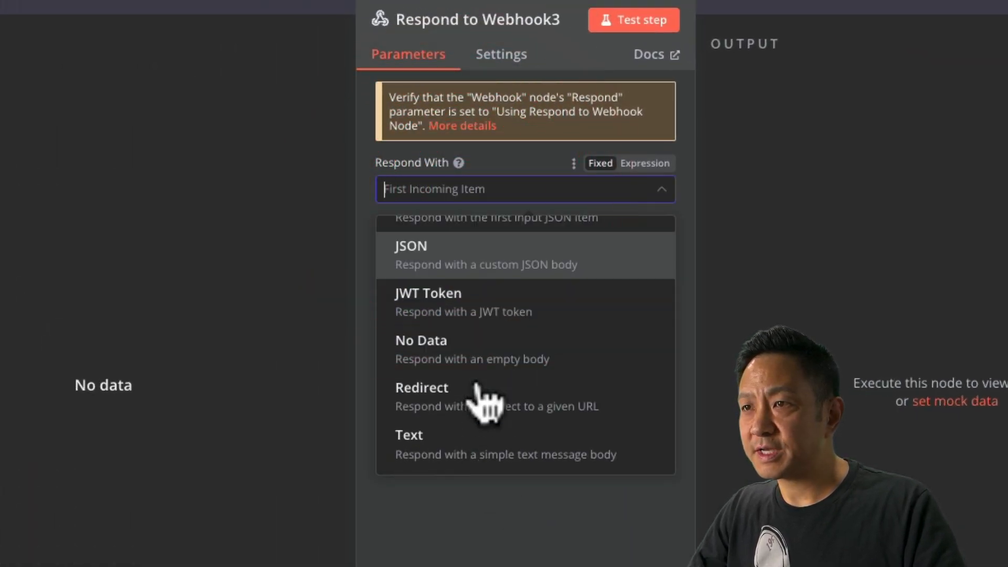
pyautogui.click(449, 454)
pyautogui.click(466, 303)
pyautogui.hotkey('ctrl', 'v')
pyautogui.moveTo(538, 310); pyautogui.dragTo(651, 365)
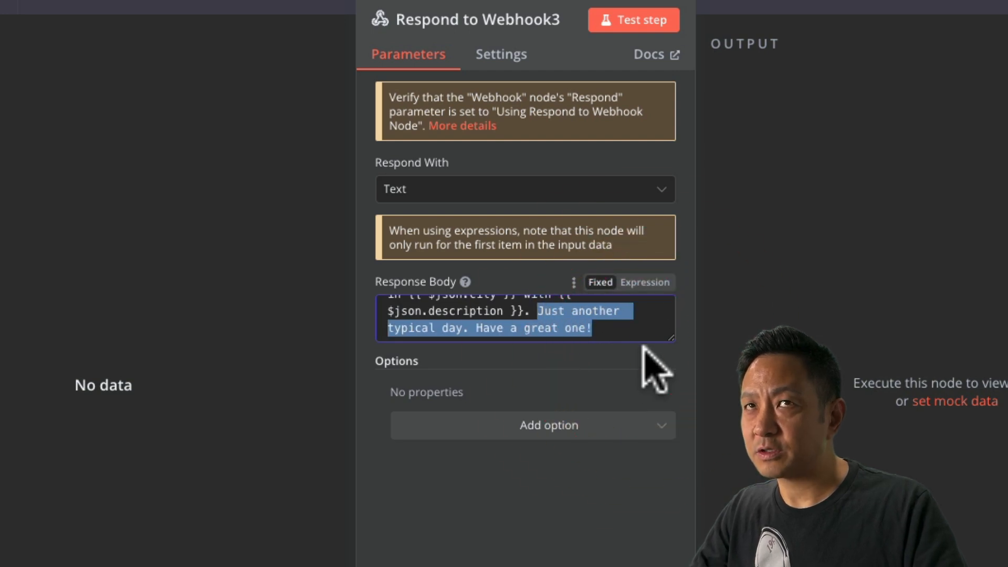
pyautogui.press('BackSpace')
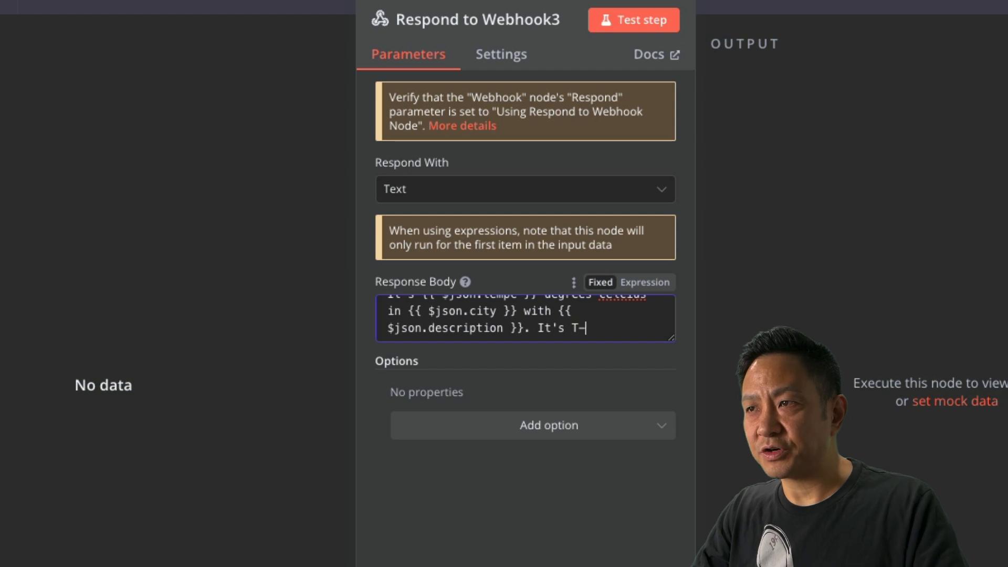
pyautogui.write("It's T-Shirt weather")
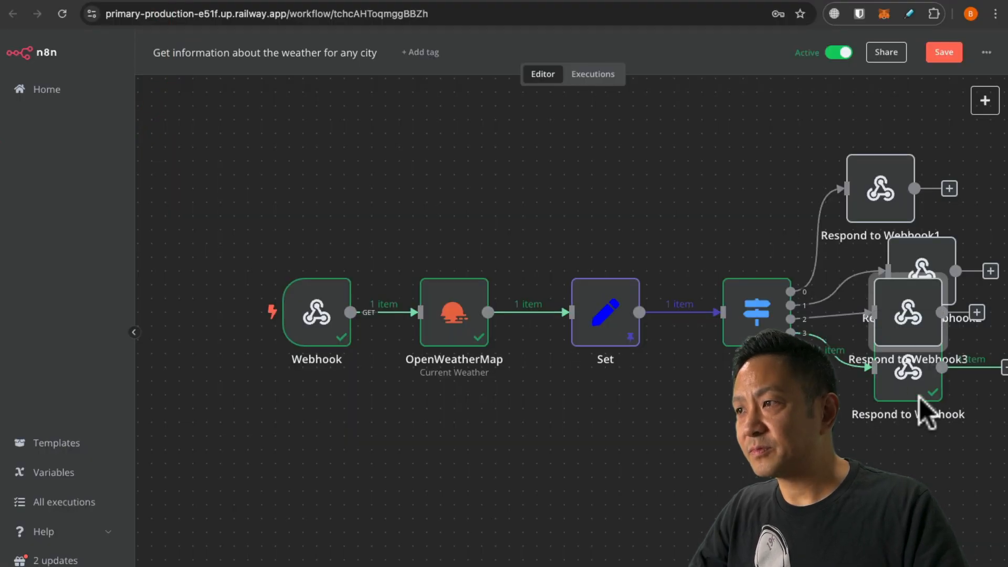
# Line up Respond to Webhook3 and Webhook1 beside the Switch outputs and save the workflow.
pyautogui.moveTo(899, 327); pyautogui.dragTo(911, 381)
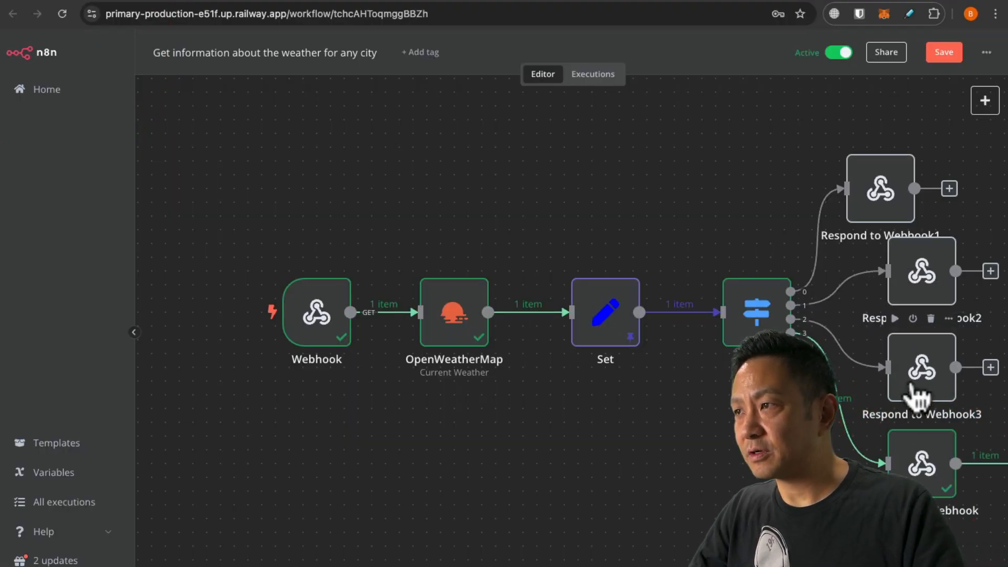
pyautogui.moveTo(884, 199); pyautogui.dragTo(925, 185)
pyautogui.moveTo(657, 474); pyautogui.dragTo(492, 457)
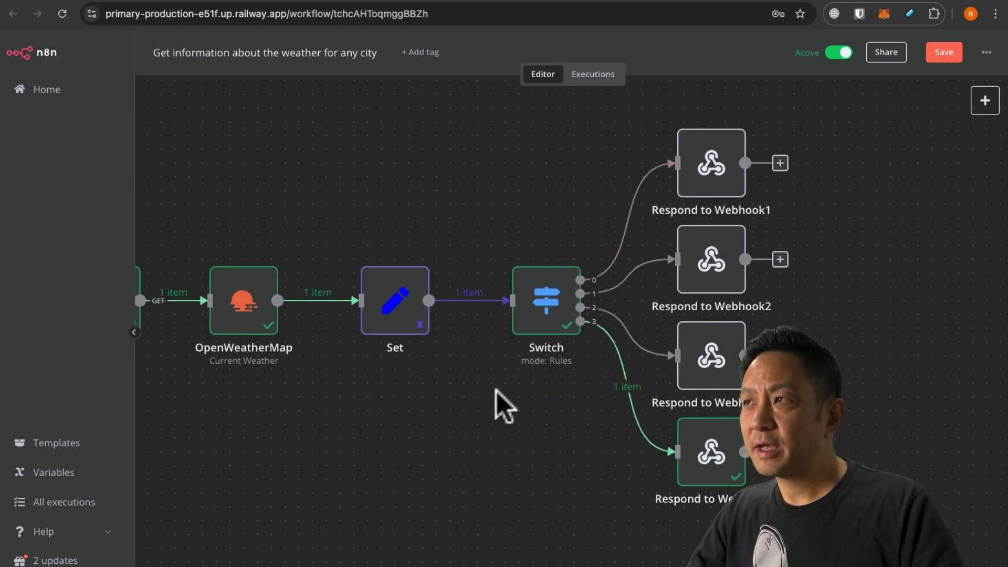
pyautogui.click(945, 52)
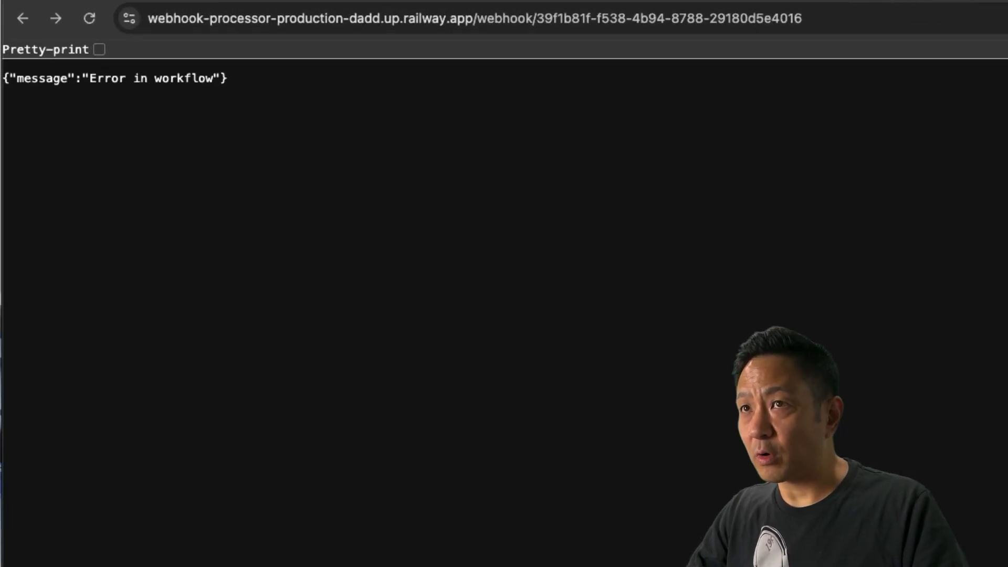
# Call the webhook with city=Vancouver, returning the 13.69 degrees, scattered clouds reply.
pyautogui.click(840, 20)
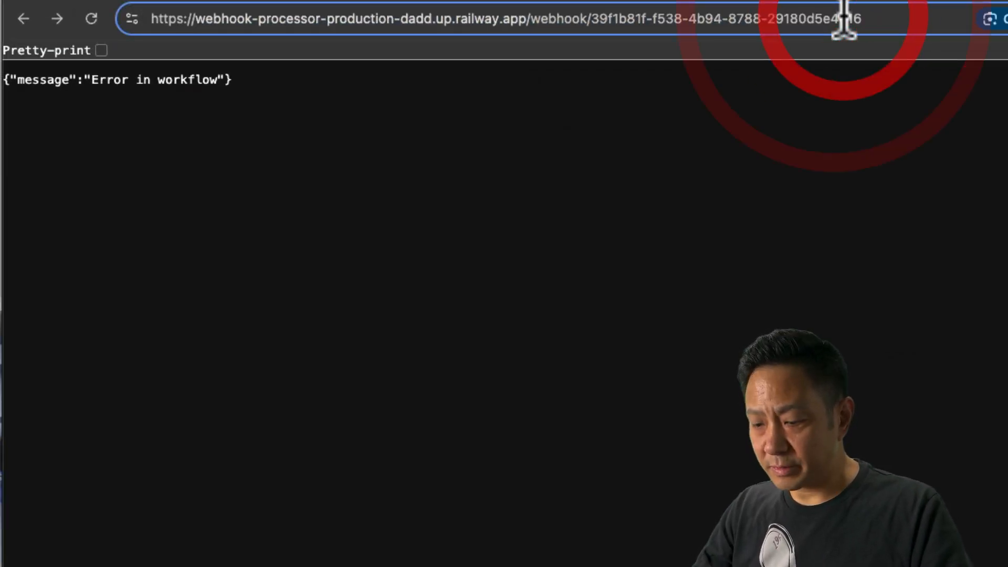
pyautogui.write('?')
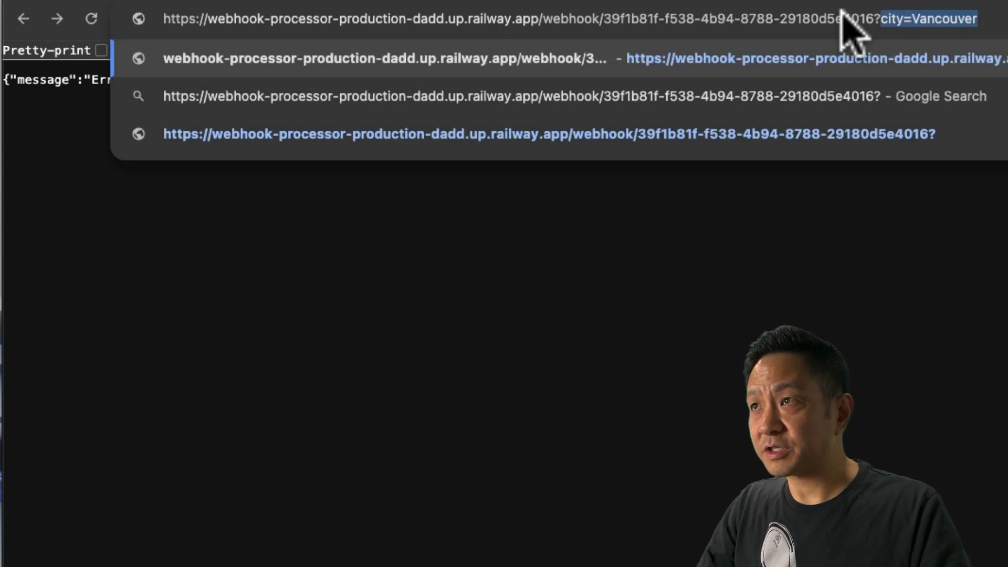
pyautogui.press('Return')
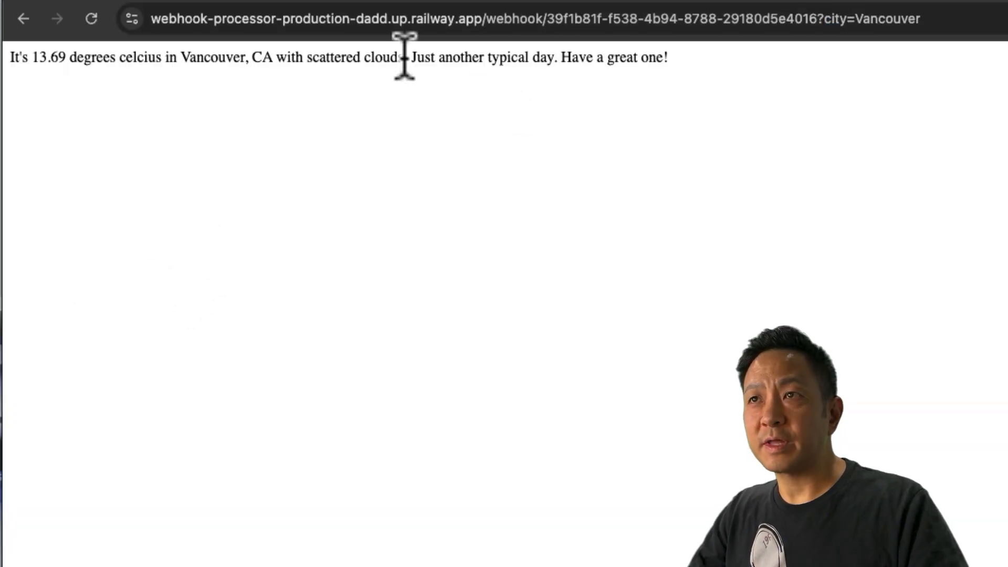
pyautogui.moveTo(418, 57); pyautogui.dragTo(716, 90)
pyautogui.click(641, 113)
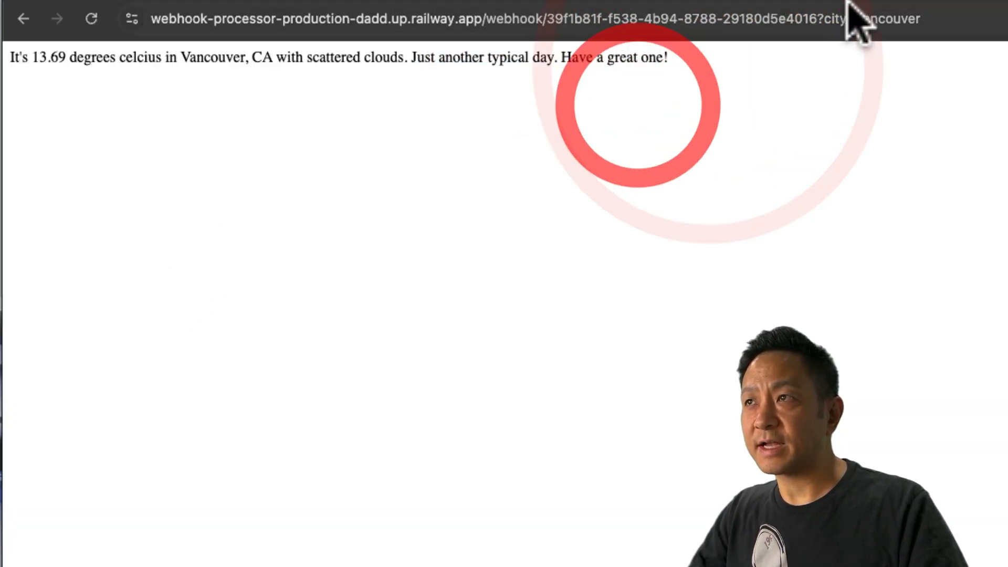
# Change the city in the webhook URL to Miami and send the request.
pyautogui.moveTo(854, 18); pyautogui.dragTo(994, 24)
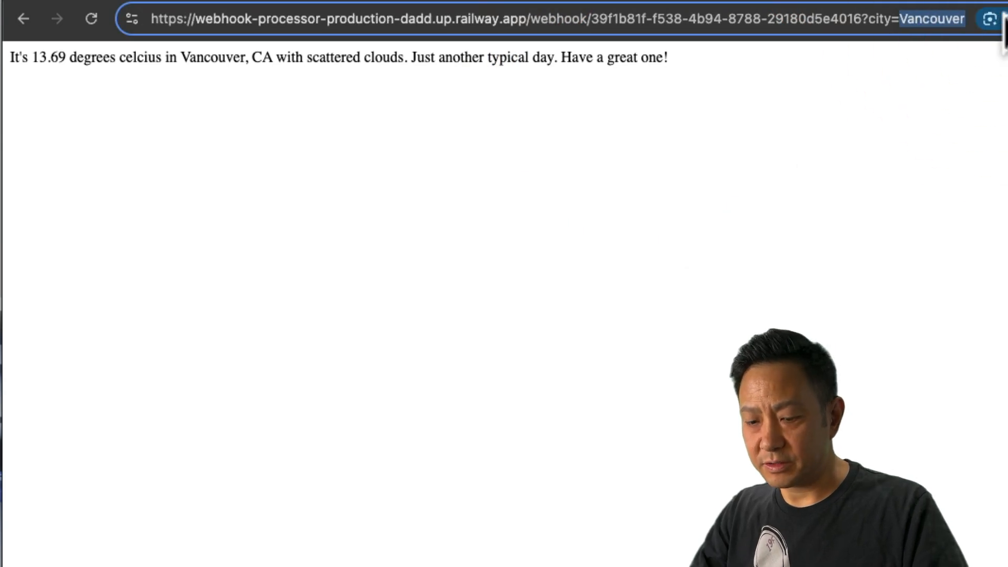
pyautogui.write('Miami')
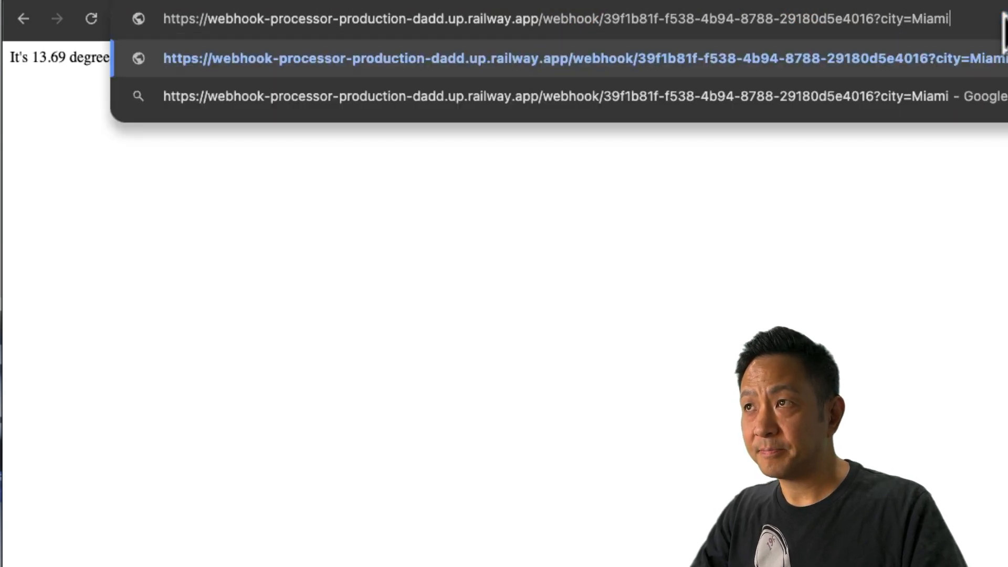
pyautogui.press('Return')
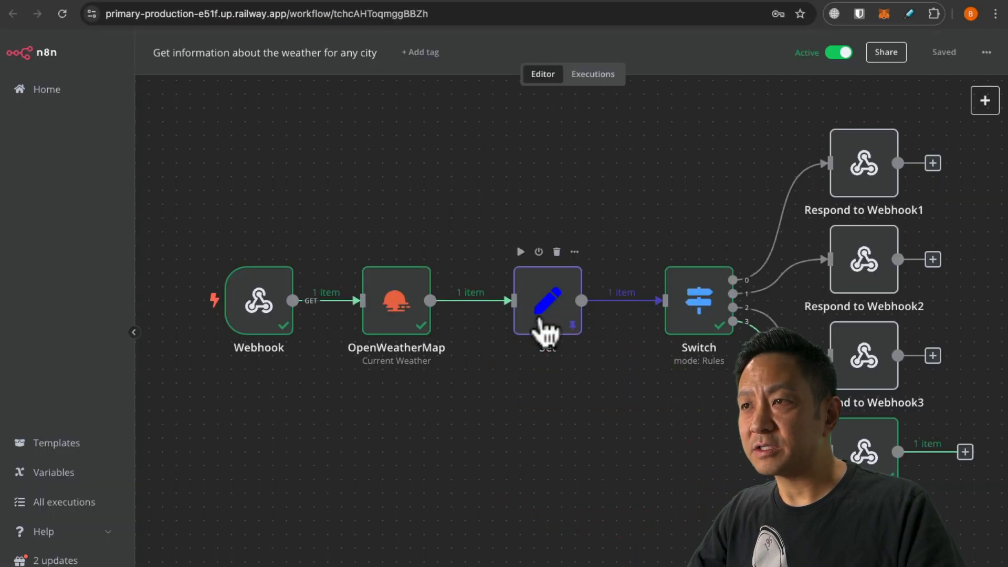
# Unpin the Set node's sample output, then reload the Miami webhook call in Chrome.
pyautogui.doubleClick(548, 320)
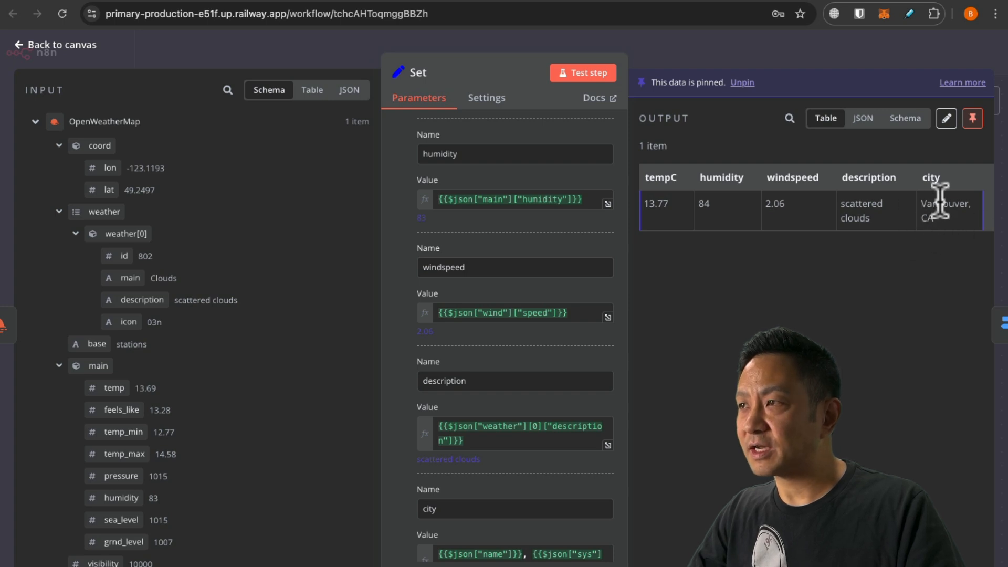
pyautogui.click(741, 83)
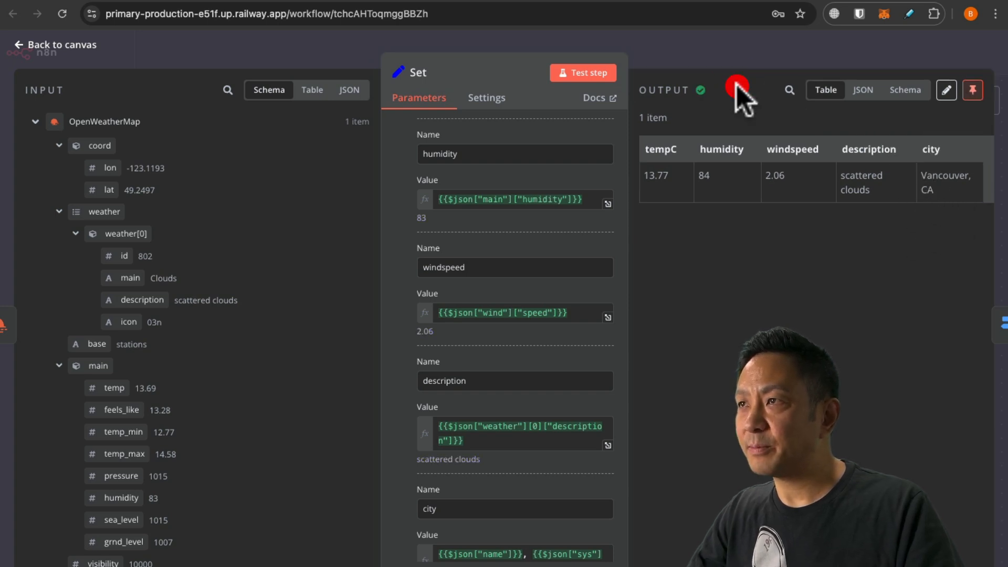
pyautogui.click(62, 44)
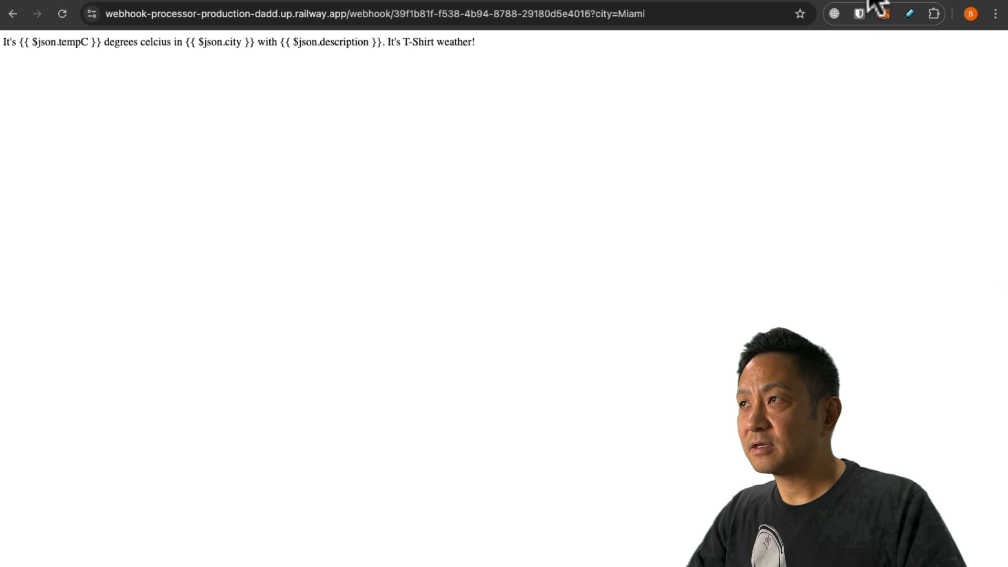
pyautogui.click(904, 23)
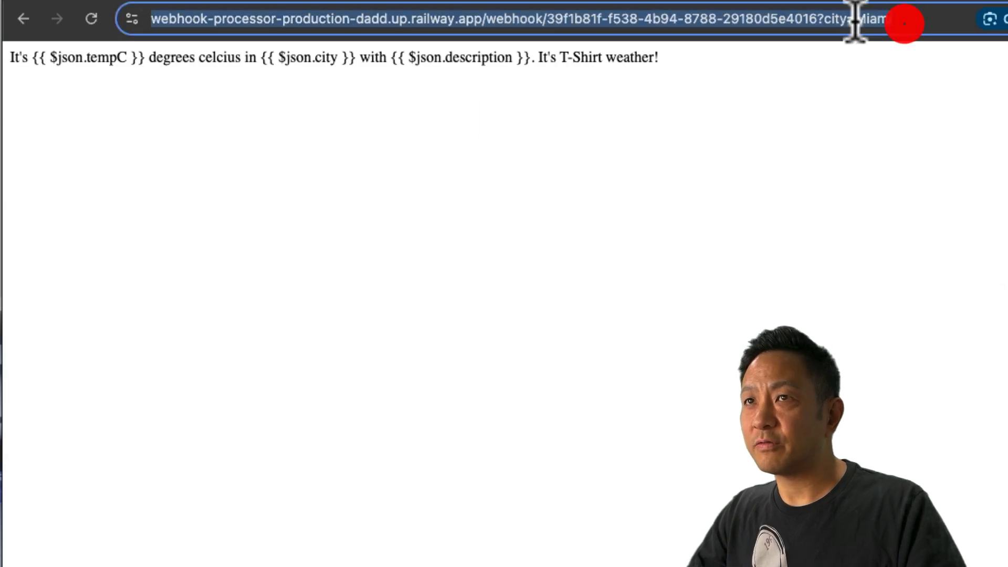
pyautogui.click(92, 19)
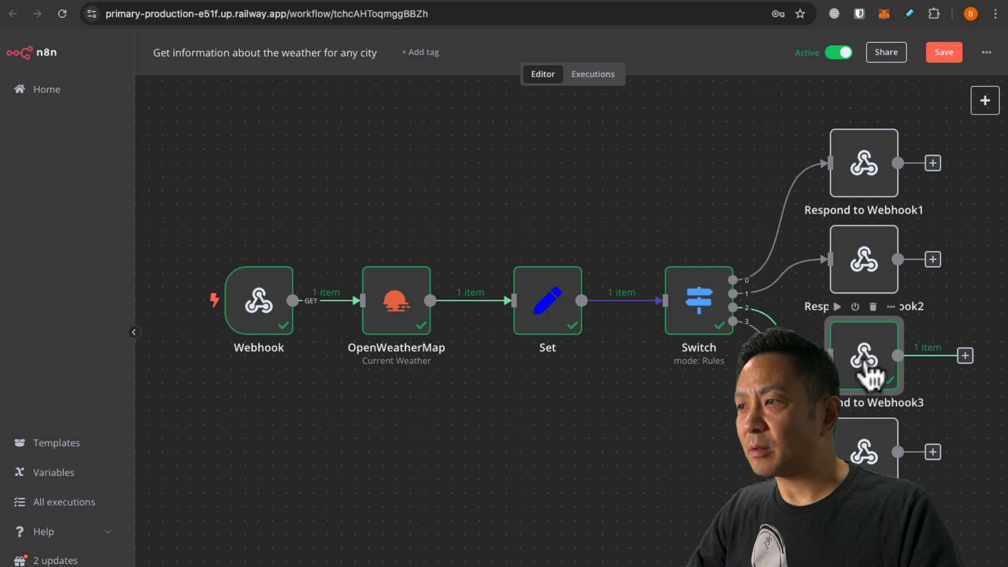
# Turn Respond to Webhook3's Response Body into an expression, previewing 27.97 degrees in Miami.
pyautogui.doubleClick(867, 370)
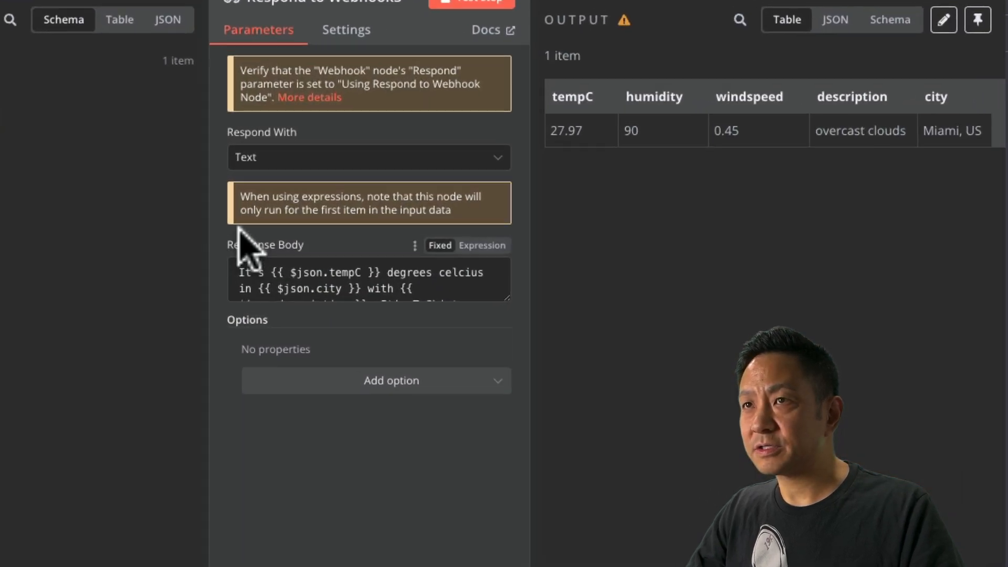
pyautogui.click(236, 273)
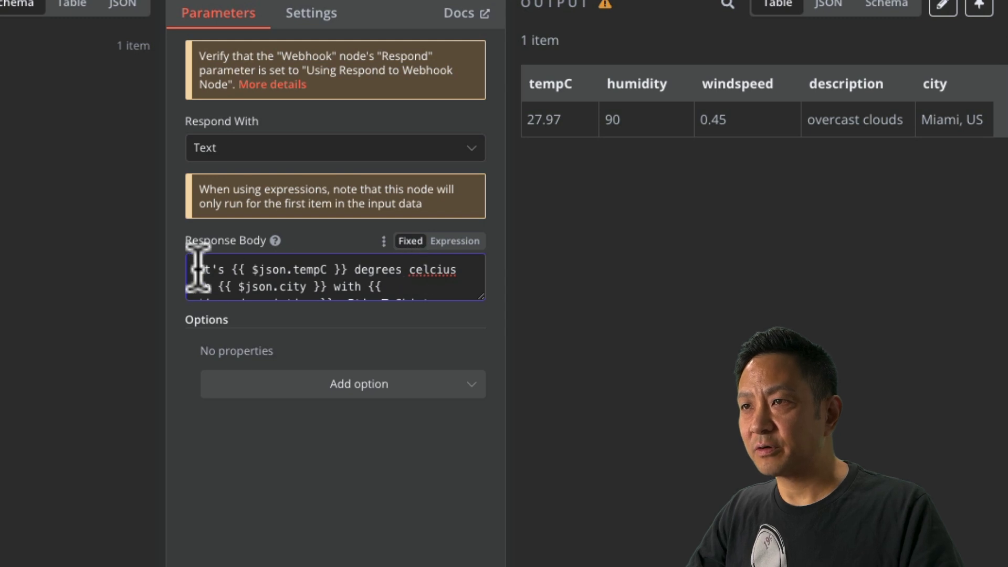
pyautogui.moveTo(236, 273); pyautogui.dragTo(367, 293)
pyautogui.click(380, 288)
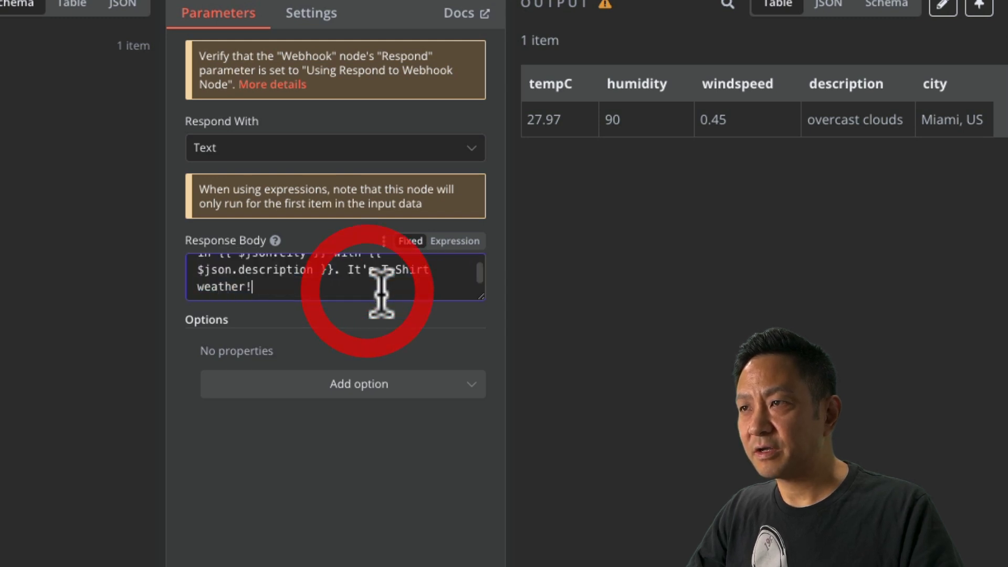
pyautogui.click(449, 241)
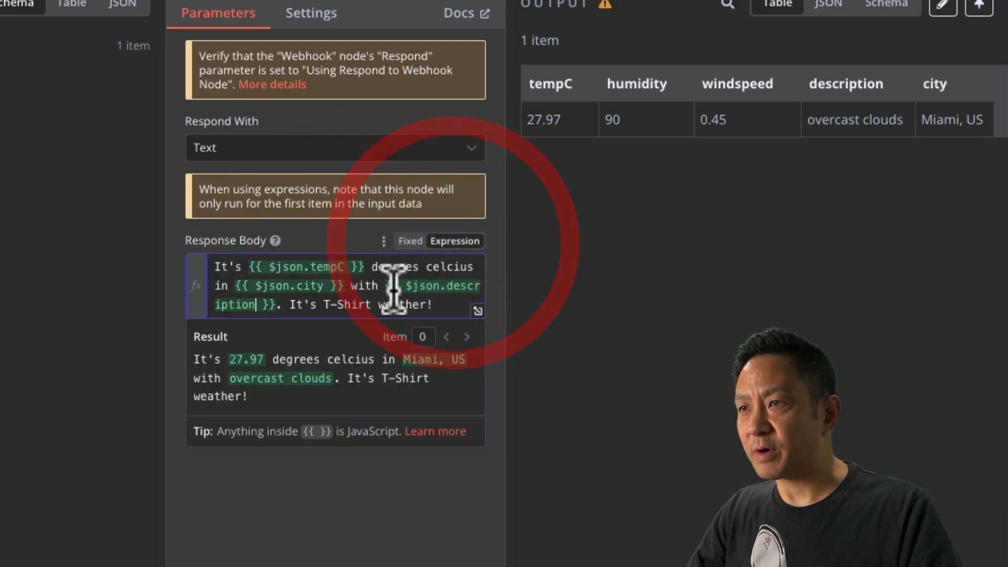
pyautogui.press('Escape')
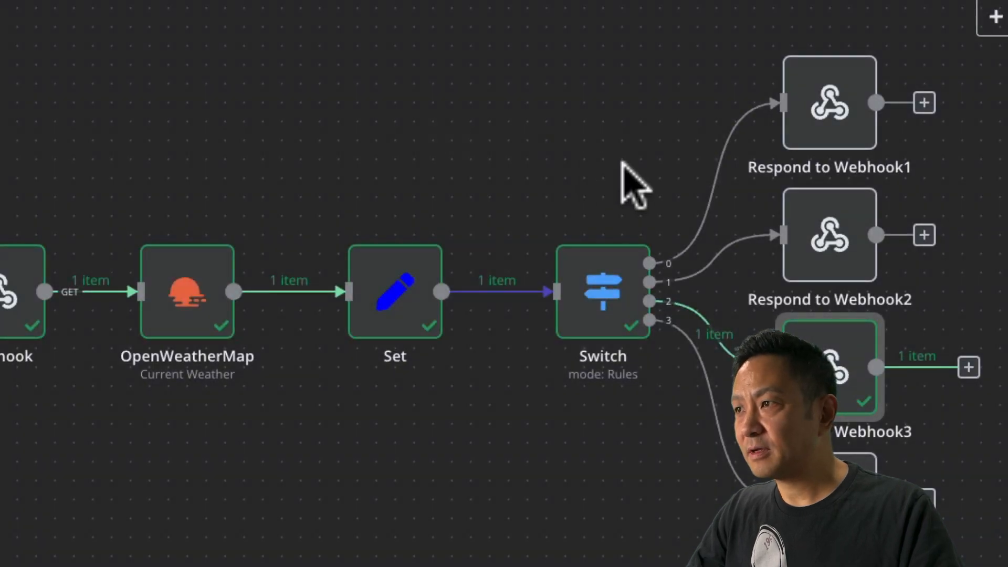
# Make the Response Bodies of Respond to Webhook2 and Webhook1 expressions too.
pyautogui.doubleClick(828, 252)
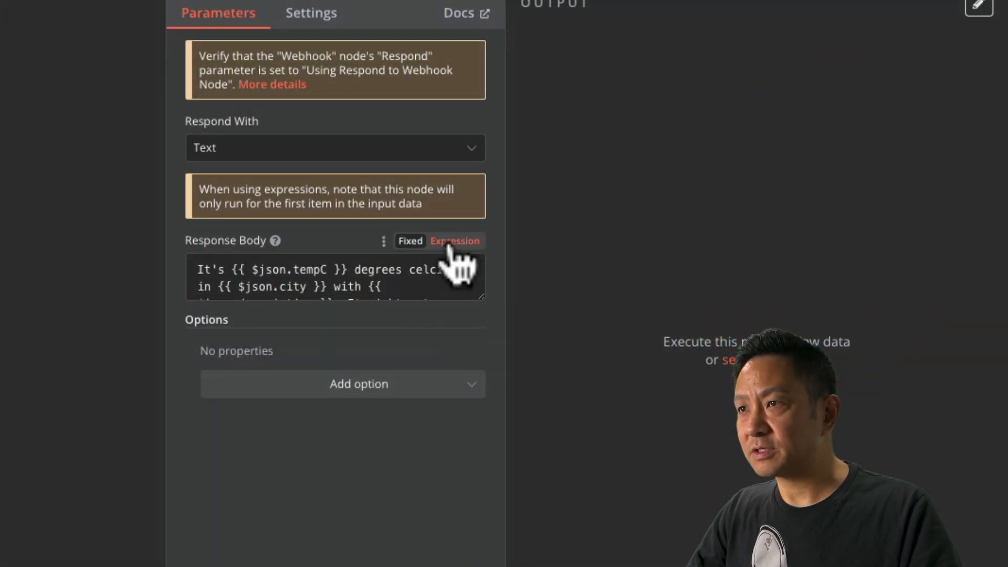
pyautogui.click(453, 241)
pyautogui.press('Escape')
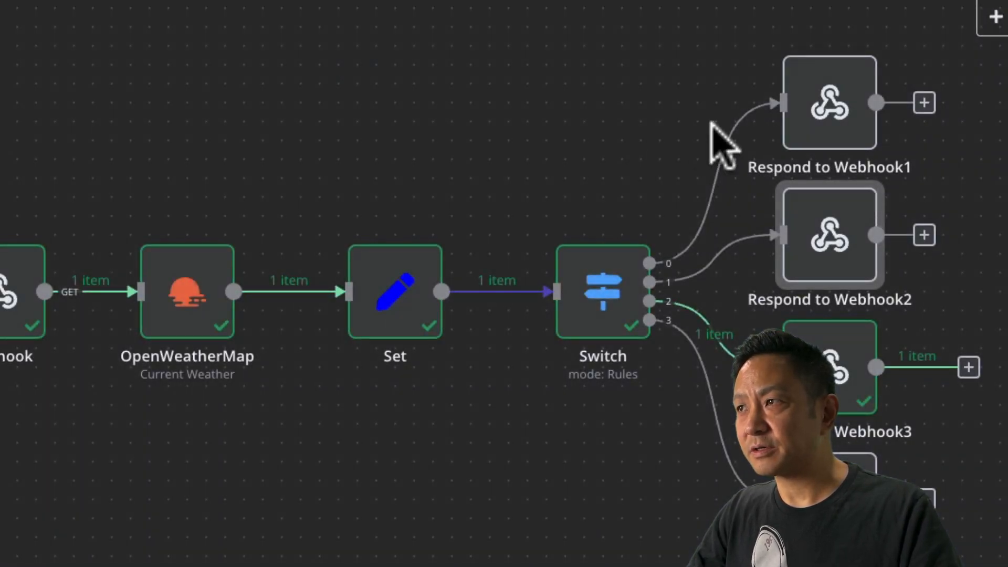
pyautogui.doubleClick(832, 97)
pyautogui.click(455, 241)
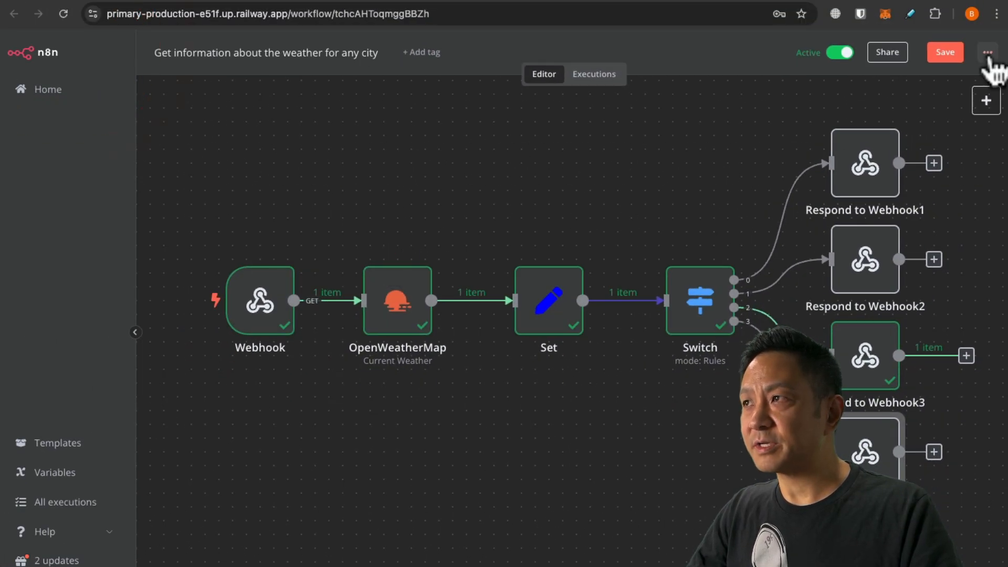
# Save the workflow, reload the Miami call, then request city=Helsinki, showing light rain.
pyautogui.click(943, 53)
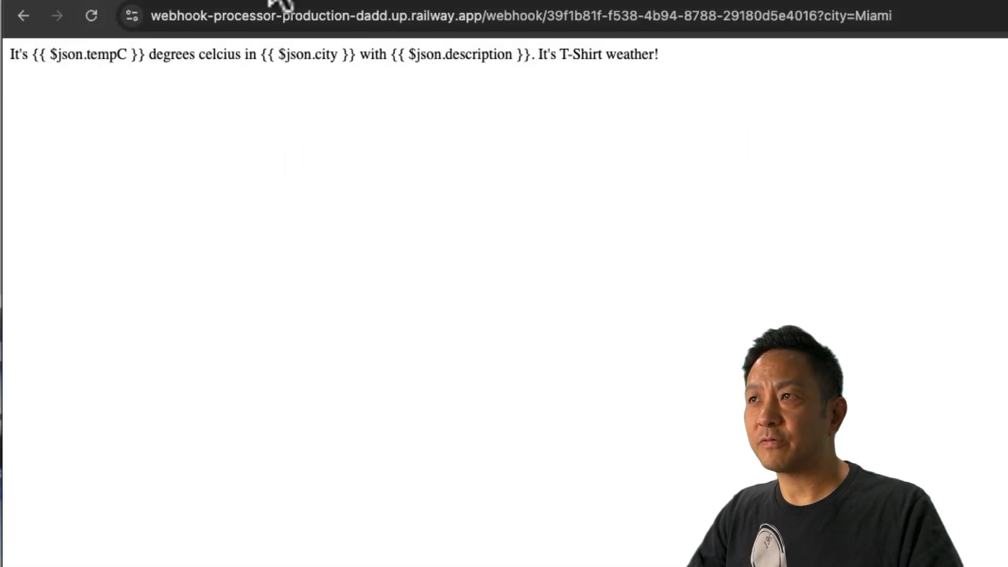
pyautogui.click(91, 15)
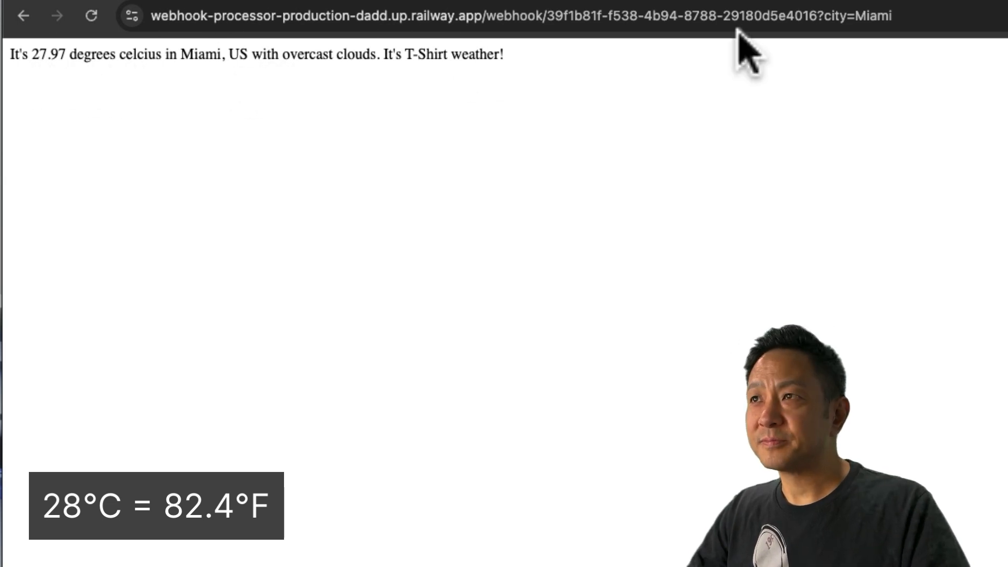
pyautogui.doubleClick(938, 19)
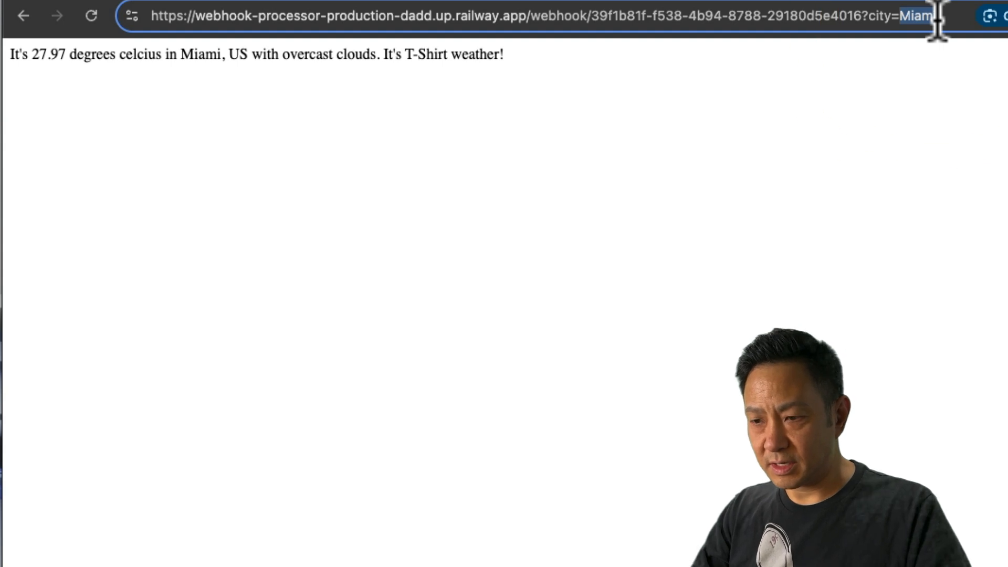
pyautogui.write('Helsink')
pyautogui.press('Return')
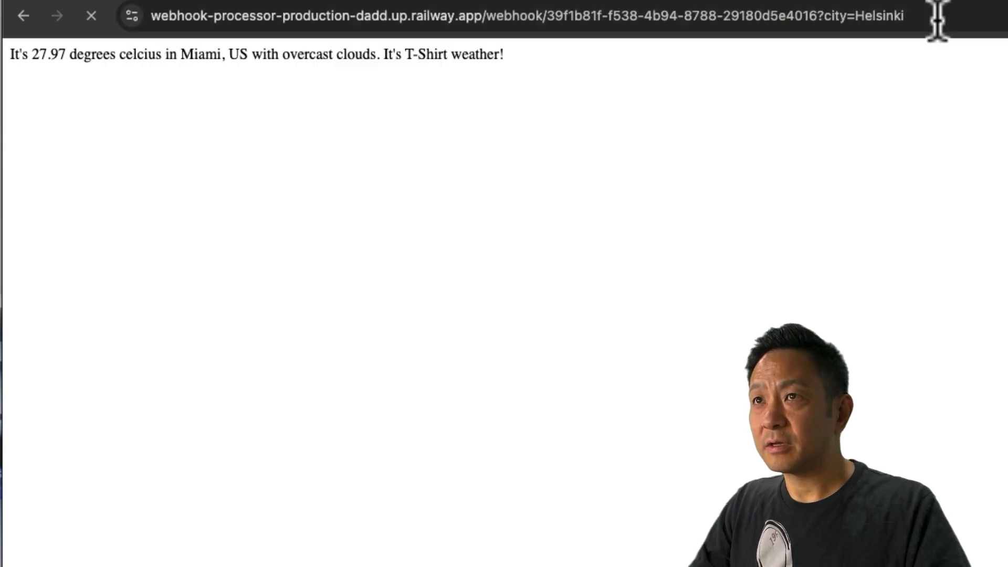
pyautogui.click(350, 58)
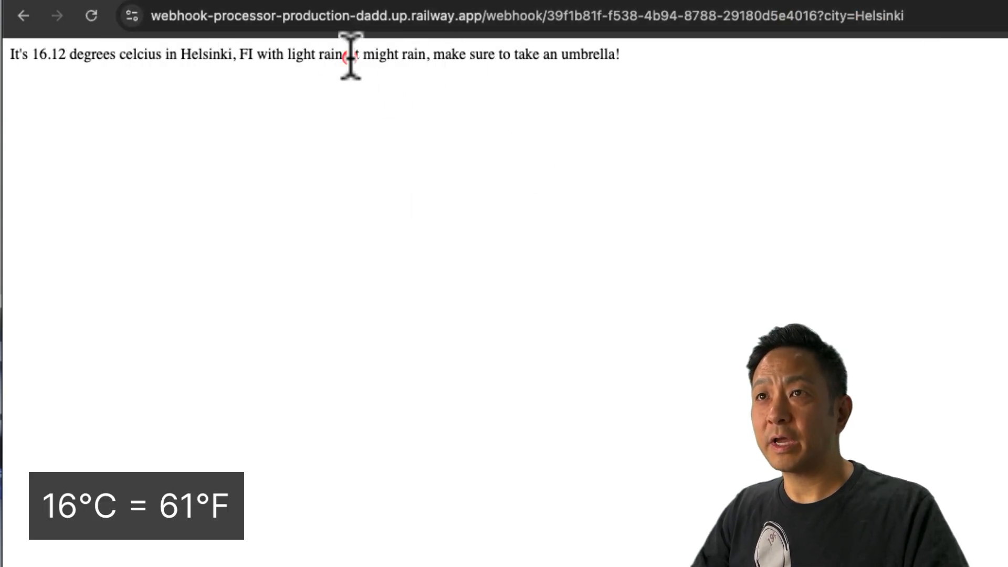
pyautogui.moveTo(289, 54); pyautogui.dragTo(344, 55)
pyautogui.click(611, 55)
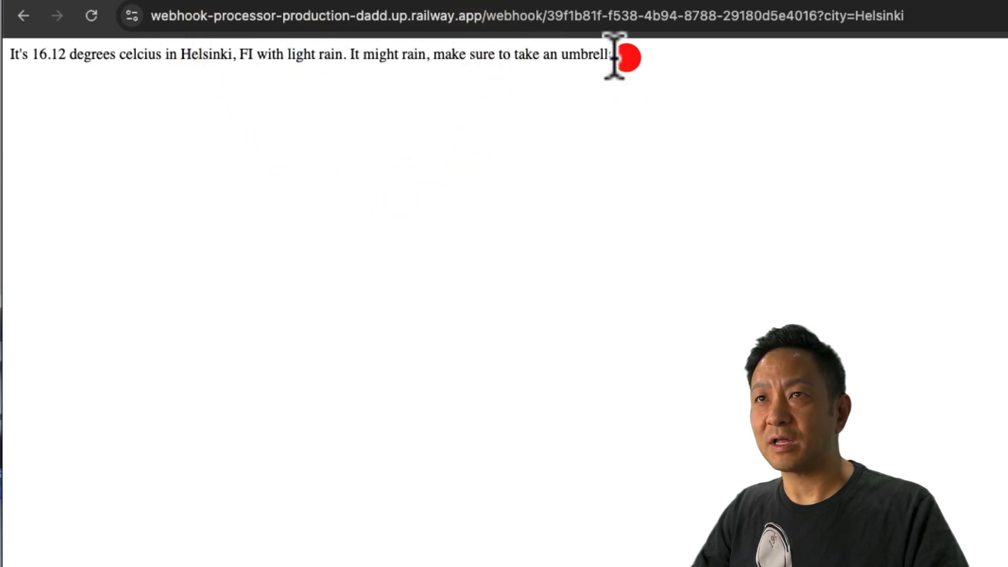
# Request the weather message for city=anchorage.
pyautogui.click(855, 16)
pyautogui.doubleClick(924, 16)
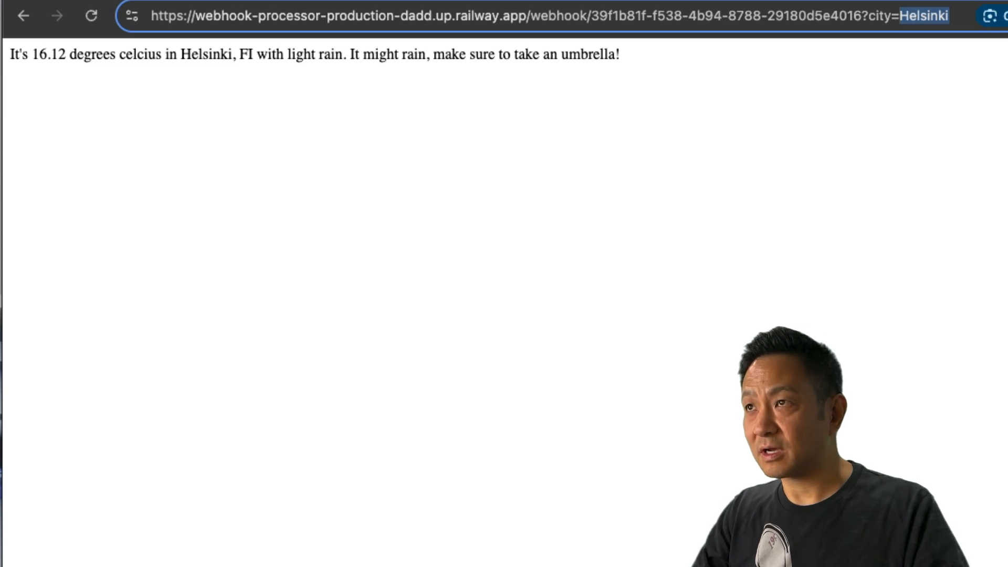
pyautogui.write('anchorage')
pyautogui.press('Return')
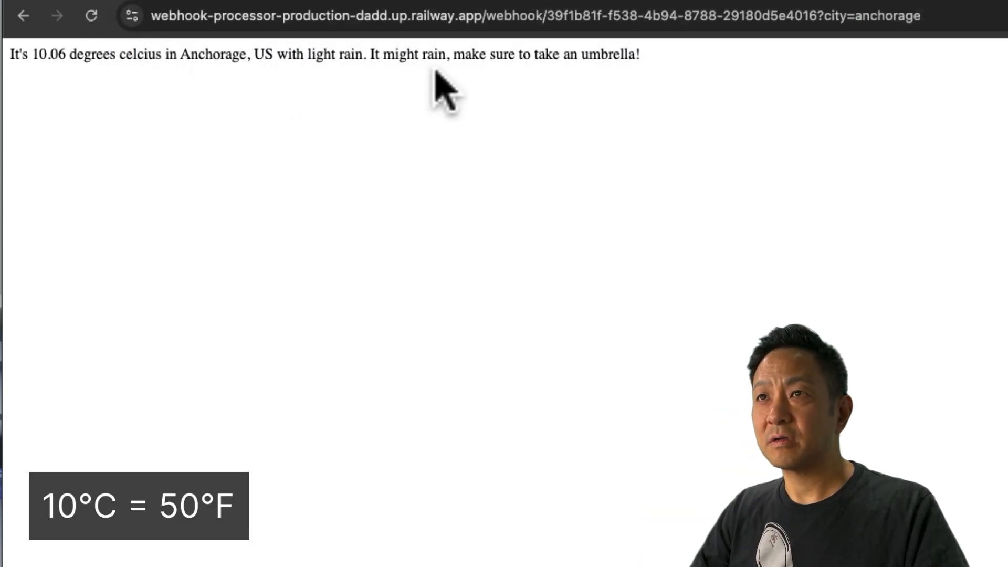
pyautogui.moveTo(308, 55); pyautogui.dragTo(335, 54)
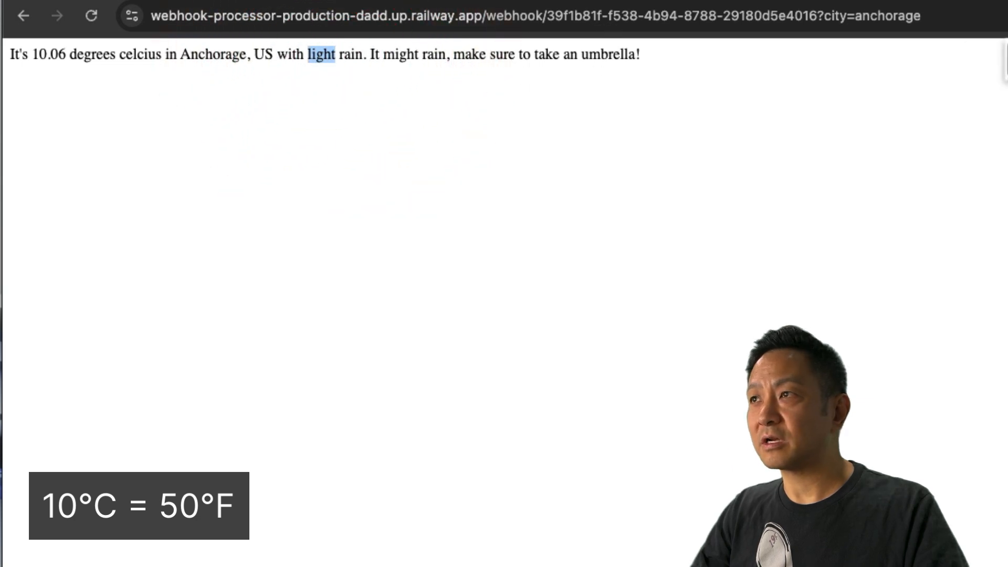
# Request calgary, then yellowknife: 8.6 degrees, clear sky, 'It might get chilly, dress warm!'.
pyautogui.moveTo(856, 21); pyautogui.dragTo(878, 20)
pyautogui.moveTo(966, 16); pyautogui.dragTo(966, 17)
pyautogui.write('calgary')
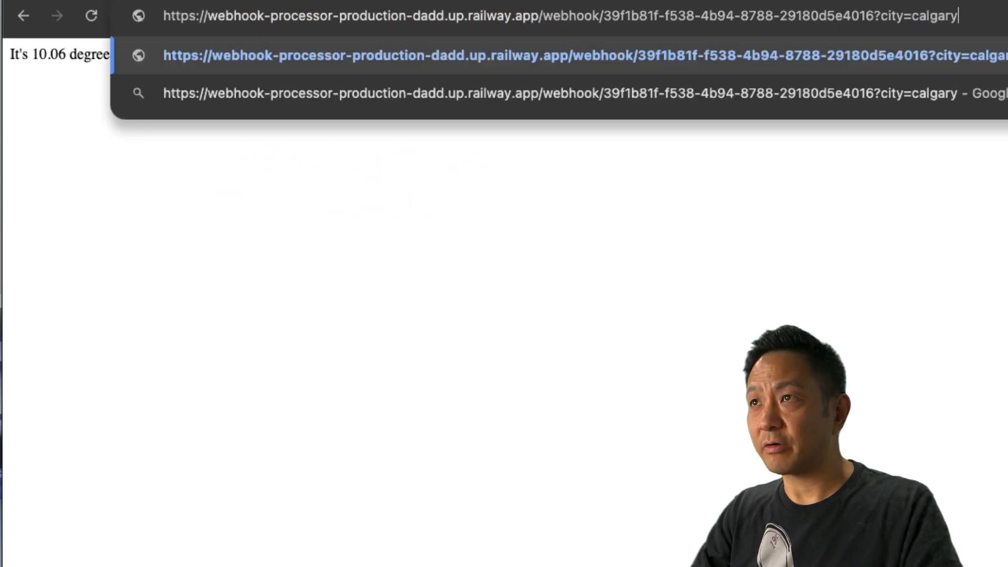
pyautogui.press('Return')
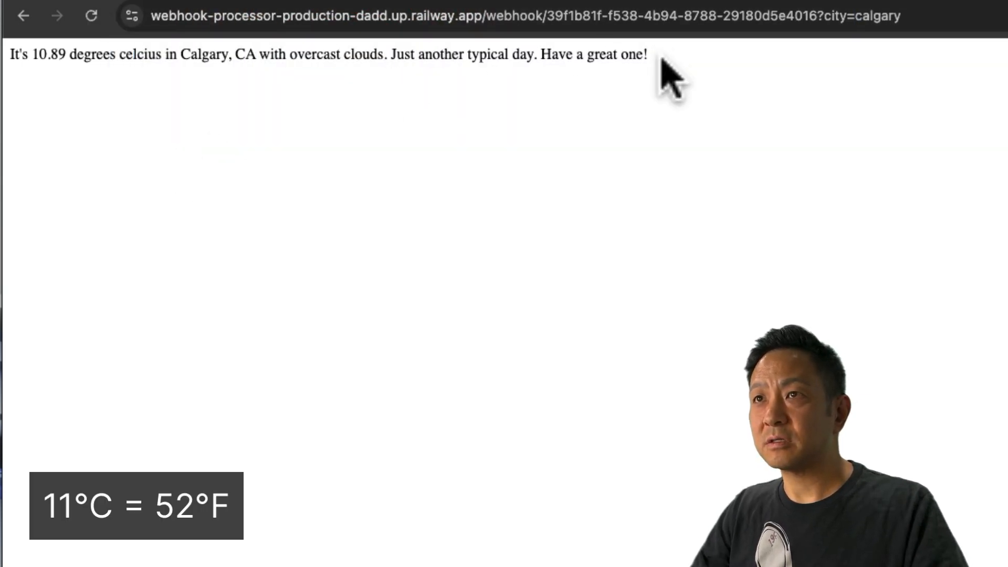
pyautogui.moveTo(898, 21); pyautogui.dragTo(989, 26)
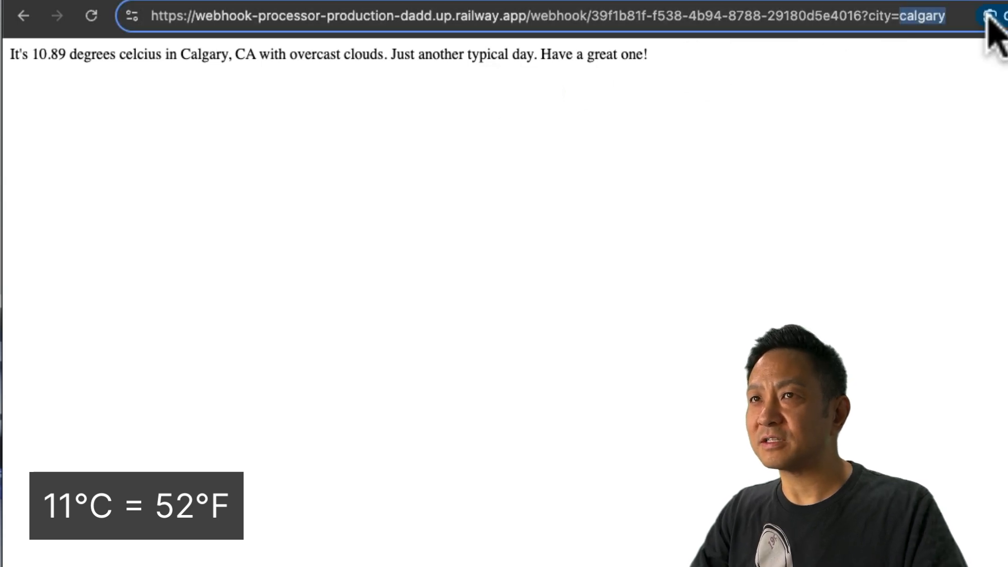
pyautogui.write('yellowknife')
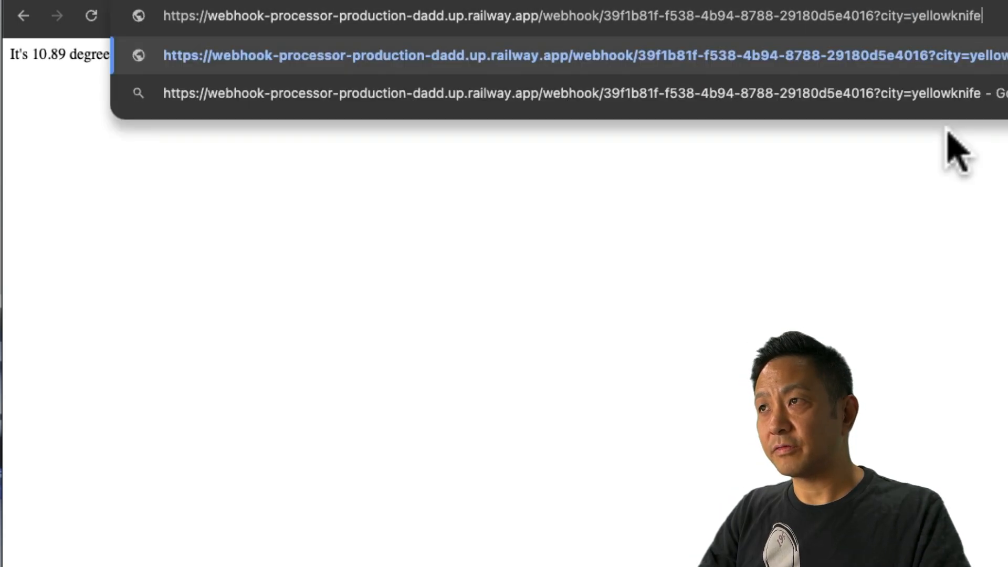
pyautogui.press('Return')
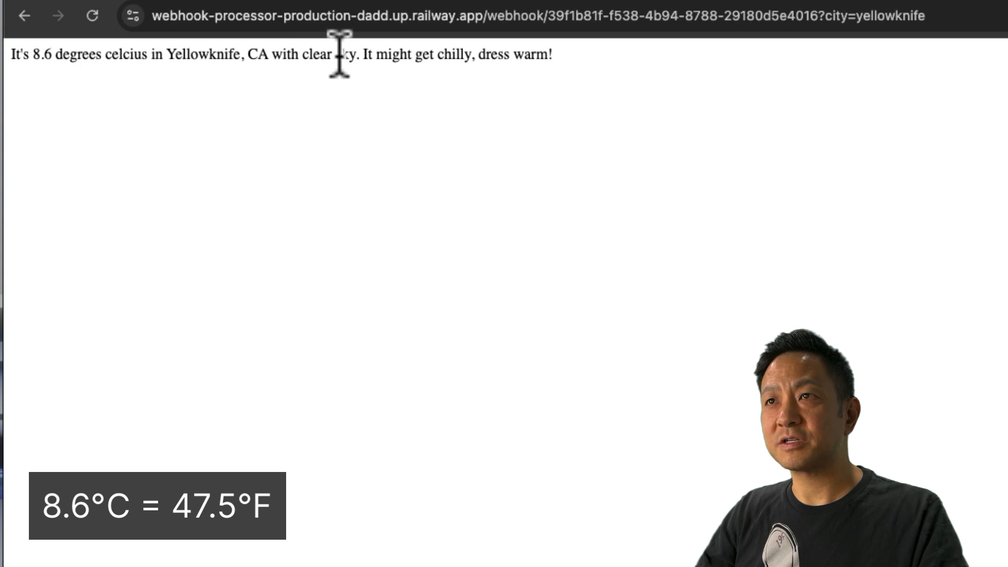
pyautogui.moveTo(576, 68); pyautogui.dragTo(380, 62)
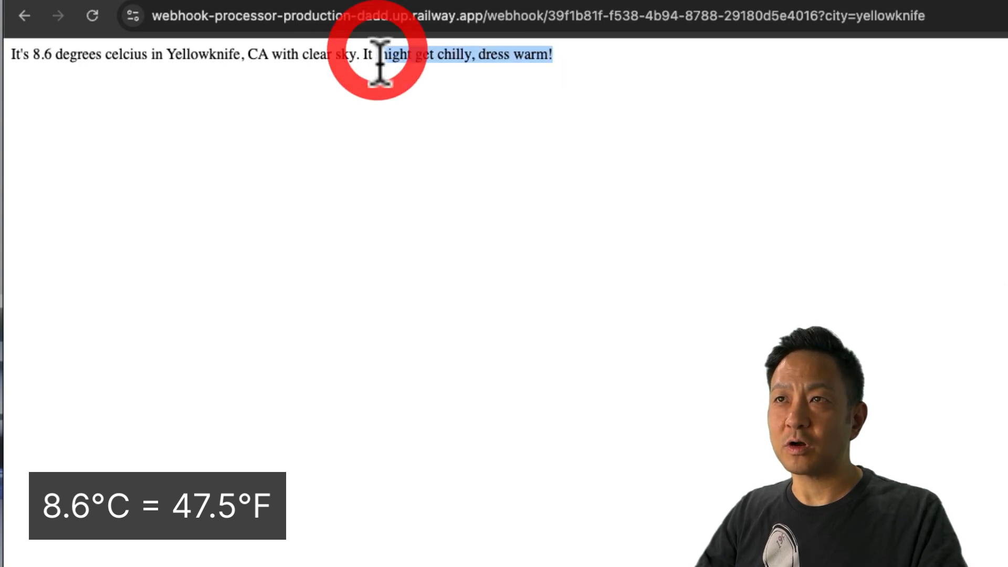
pyautogui.click(396, 115)
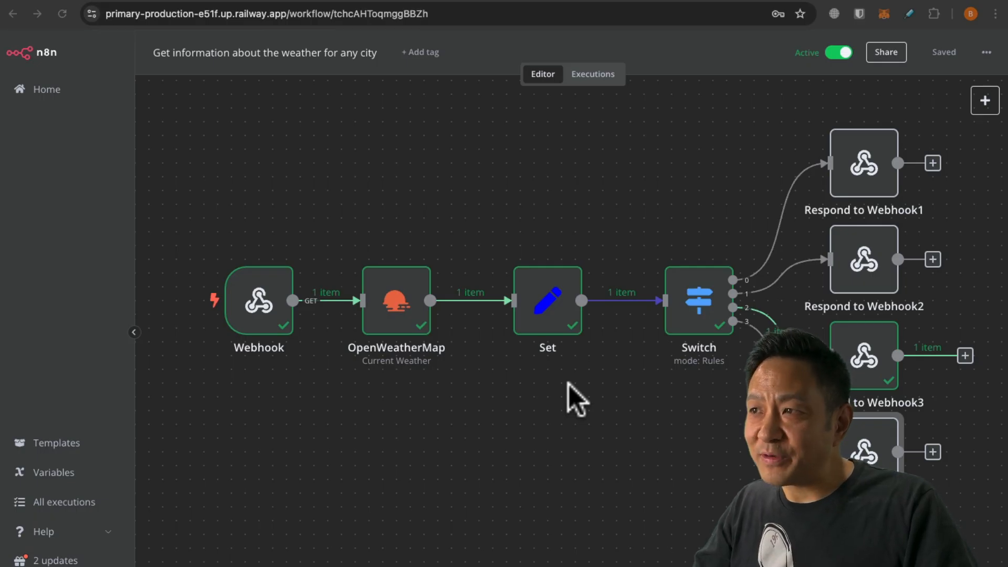